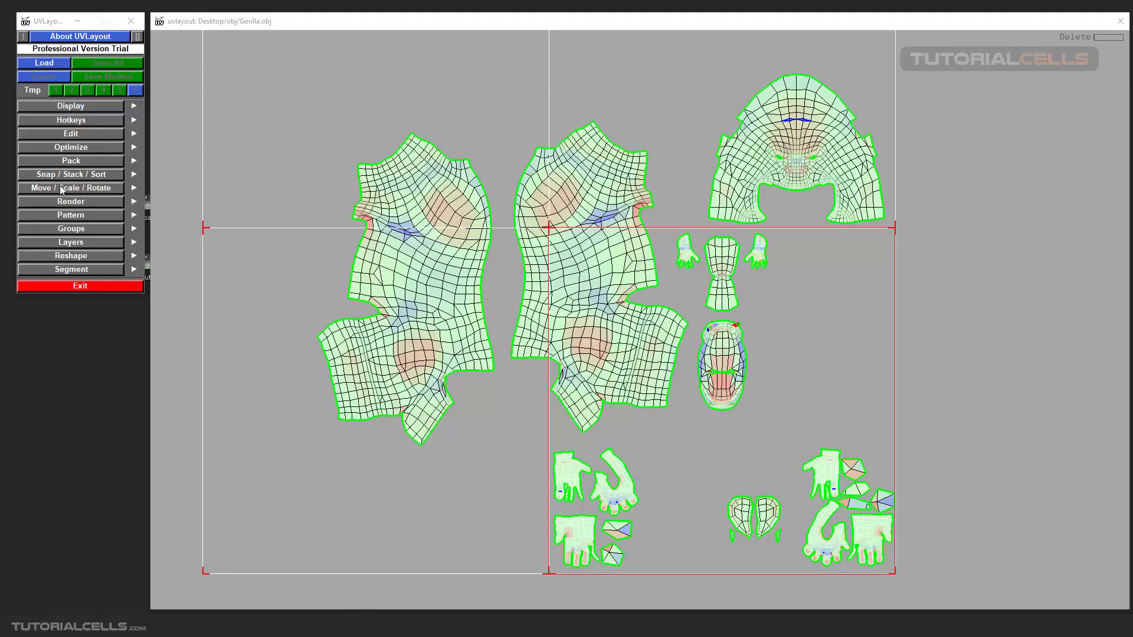
Zoom in, drag the second body shell beside its mirror partner, and expand the Pack options.
click(78, 161)
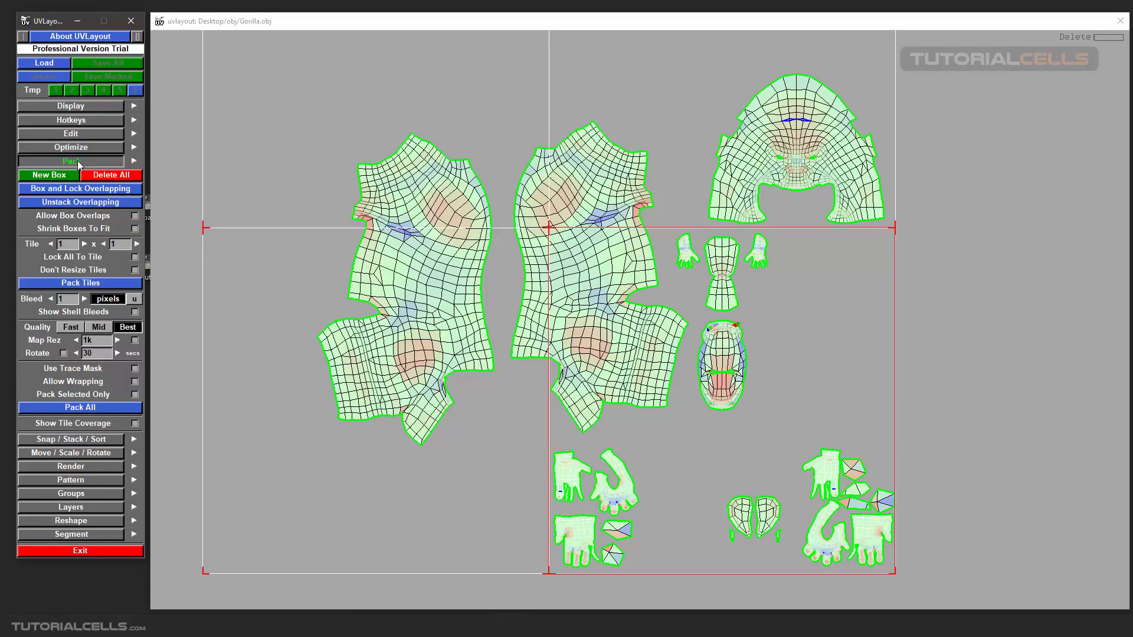
click(79, 162)
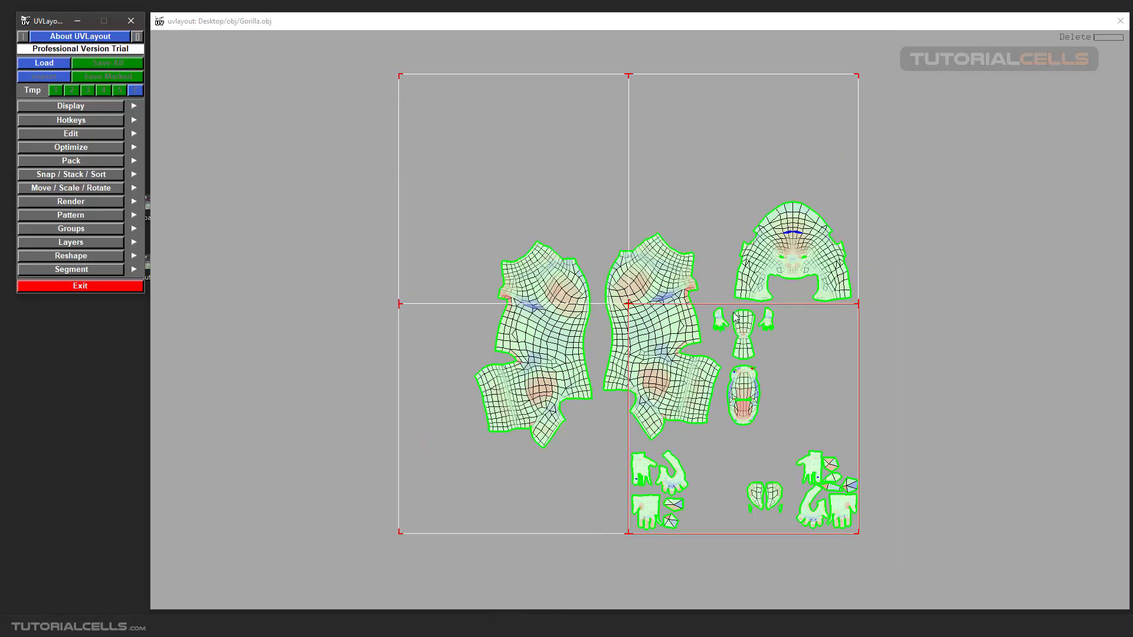
scroll(734, 312, up, 3)
middle_drag(726, 320, 654, 268)
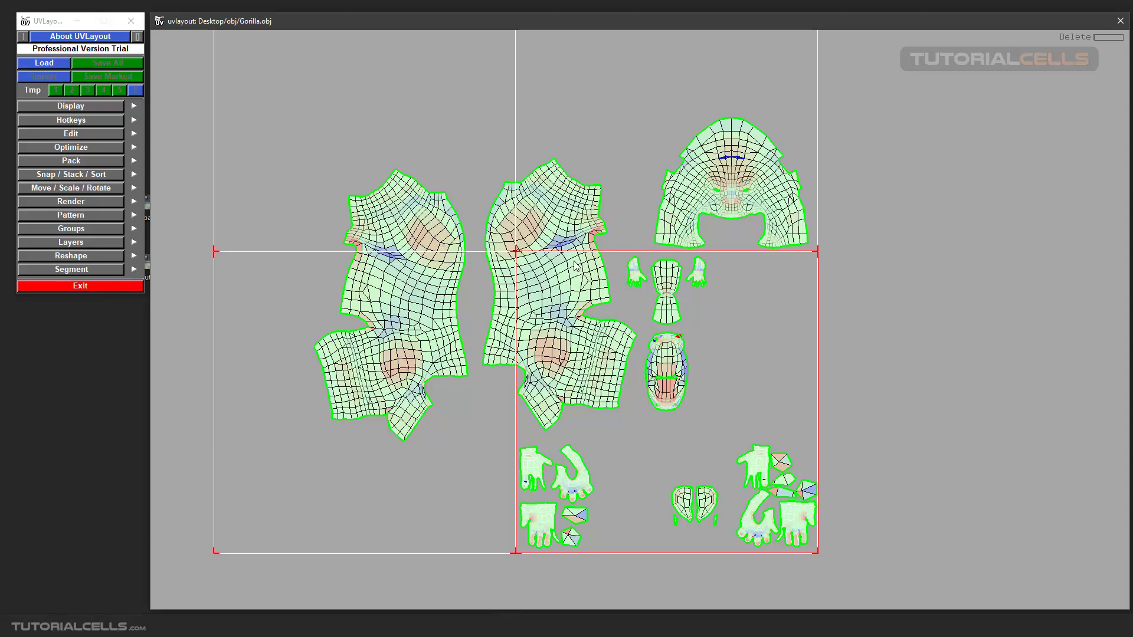
mouse_move(575, 266)
middle_down()
mouse_move(619, 313)
mouse_move(740, 335)
mouse_move(751, 360)
mouse_move(568, 265)
mouse_move(562, 273)
middle_up()
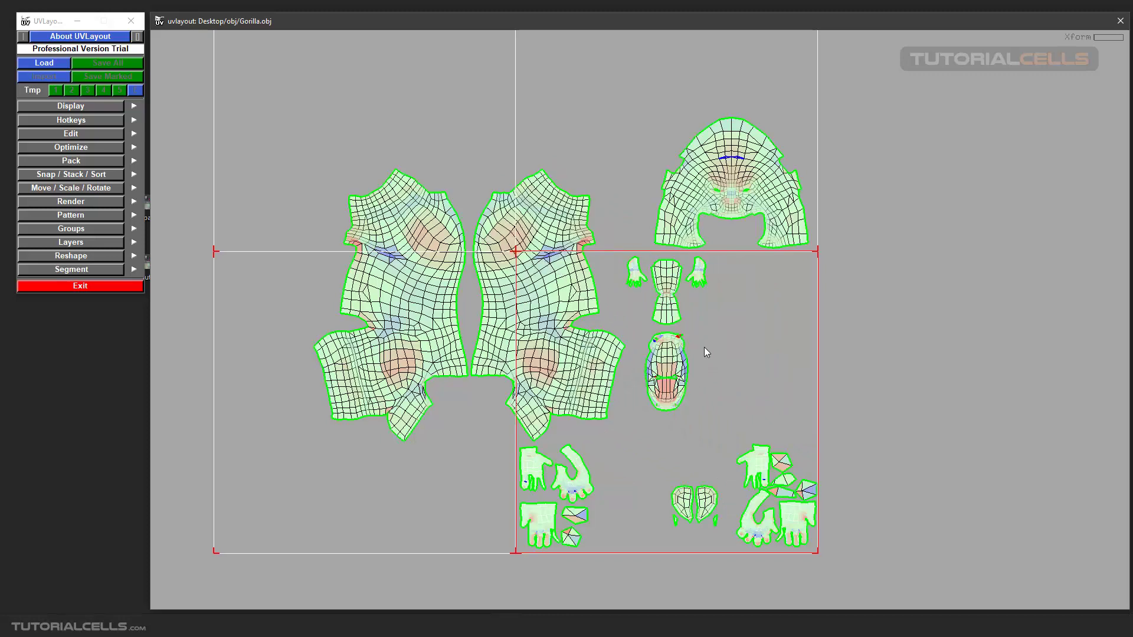
click(99, 163)
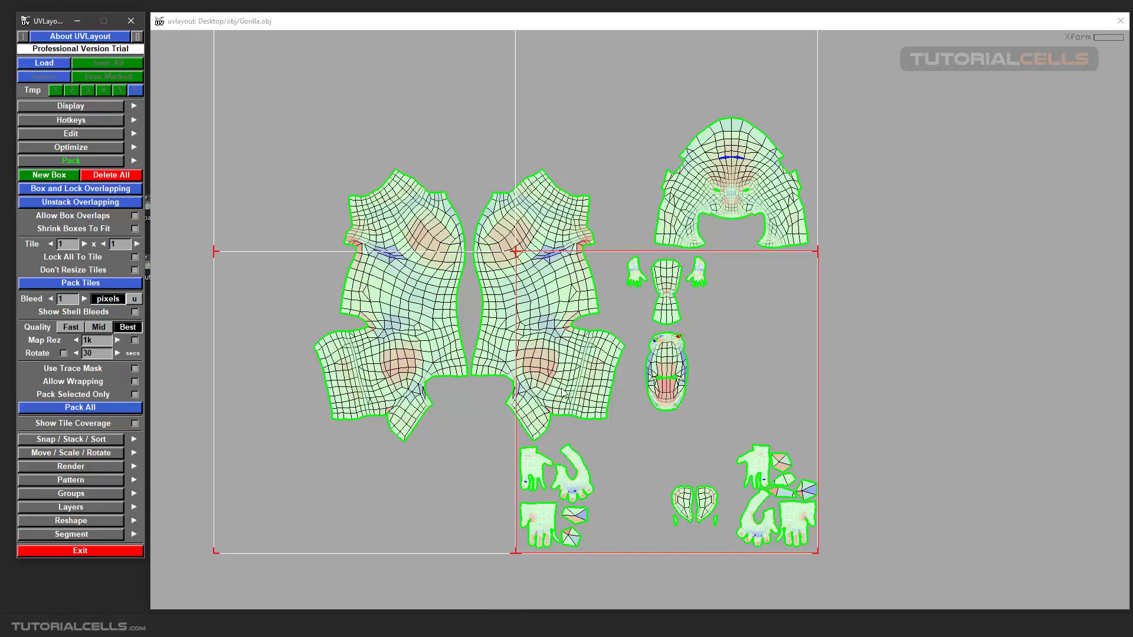
Marquee-select the right hand group, left hand group and middle pair, giving each a New Box.
middle_drag(726, 451, 672, 339)
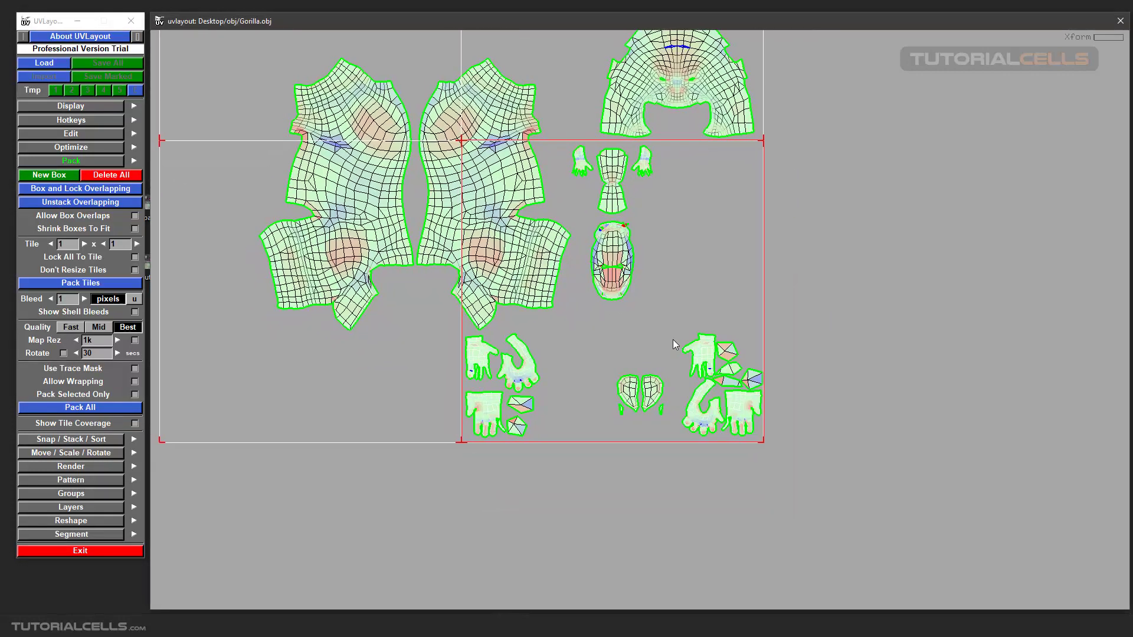
scroll(684, 351, up, 2)
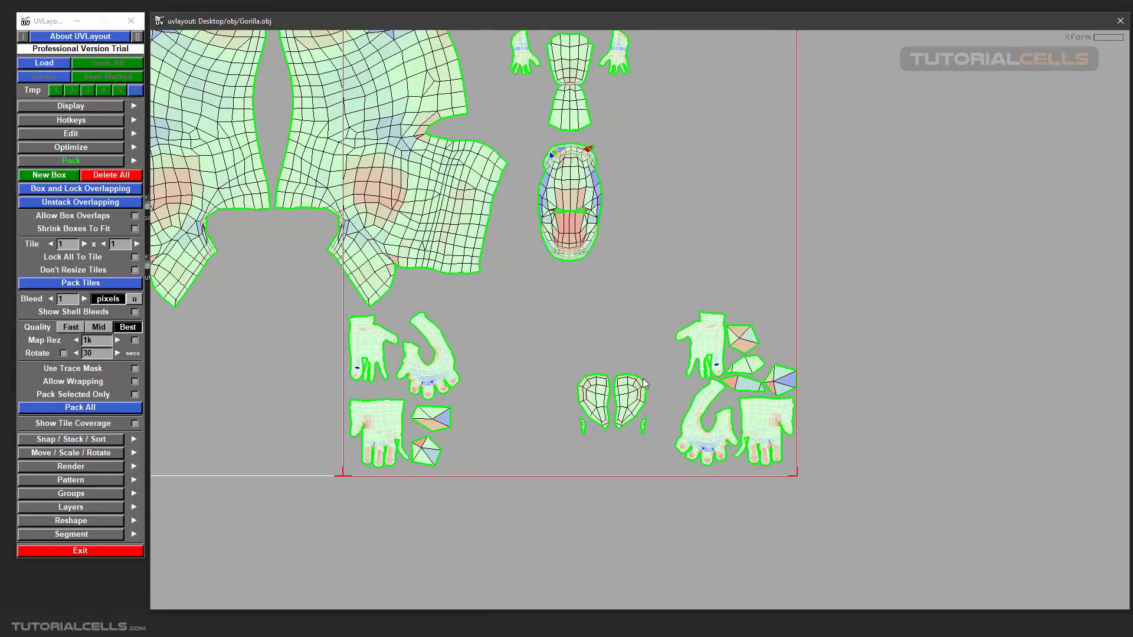
scroll(637, 393, up, 1)
drag(671, 277, 860, 493)
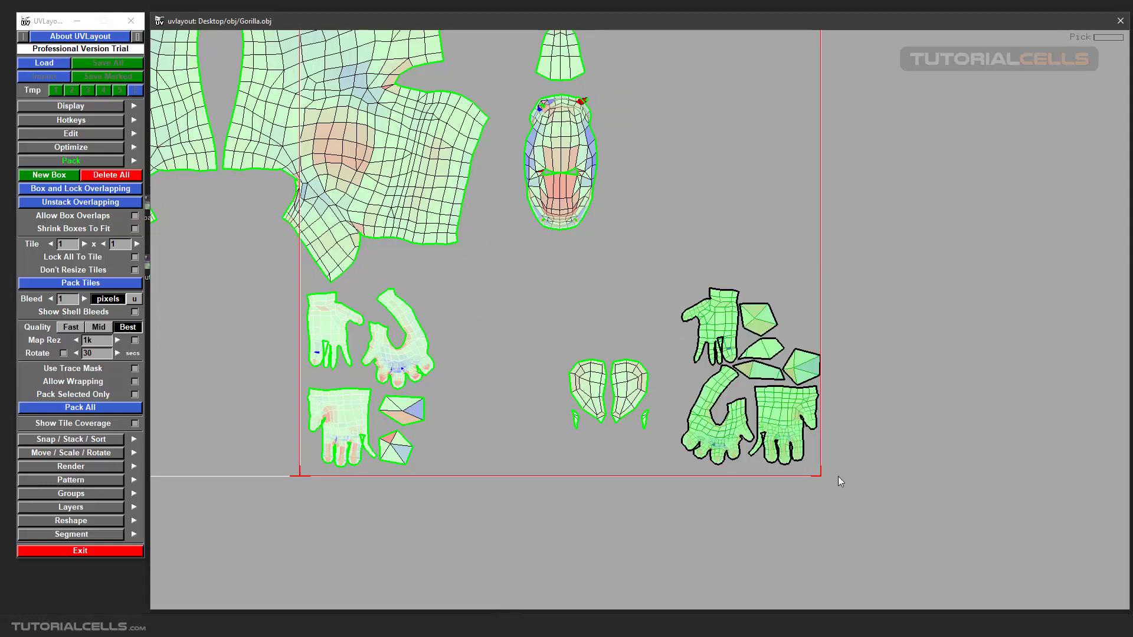
click(67, 177)
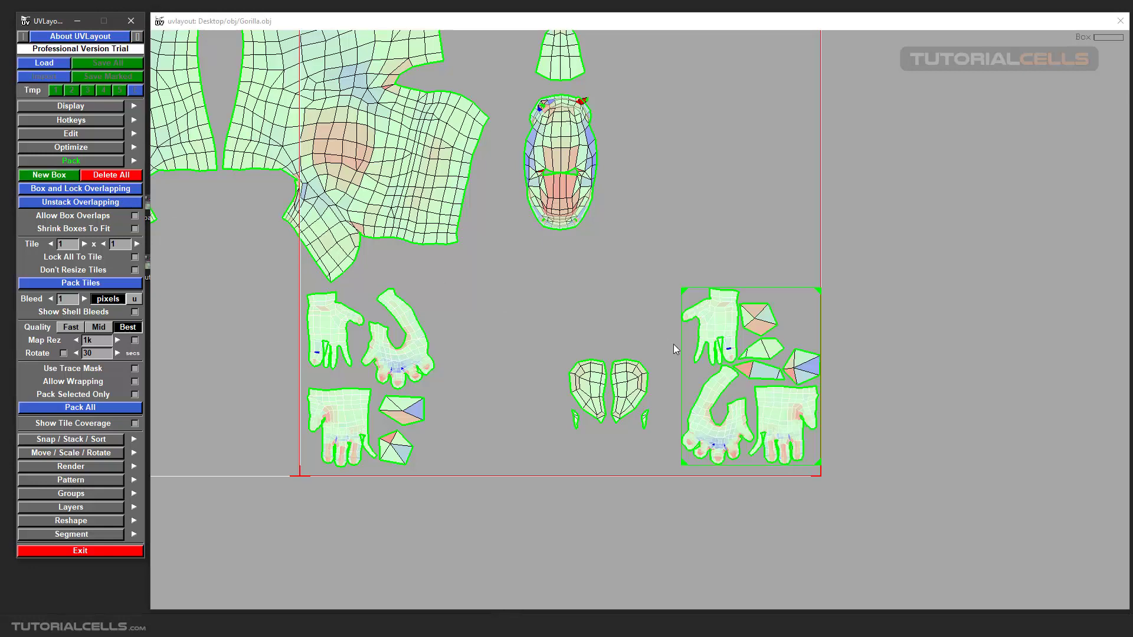
drag(472, 289, 263, 456)
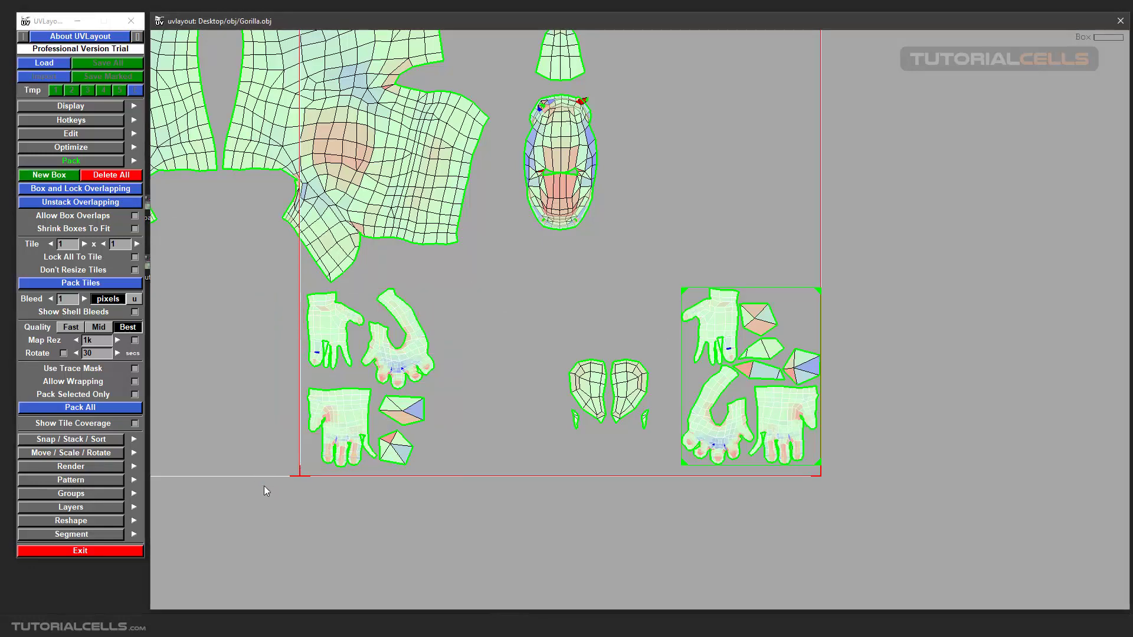
click(69, 176)
drag(542, 335, 675, 469)
click(69, 178)
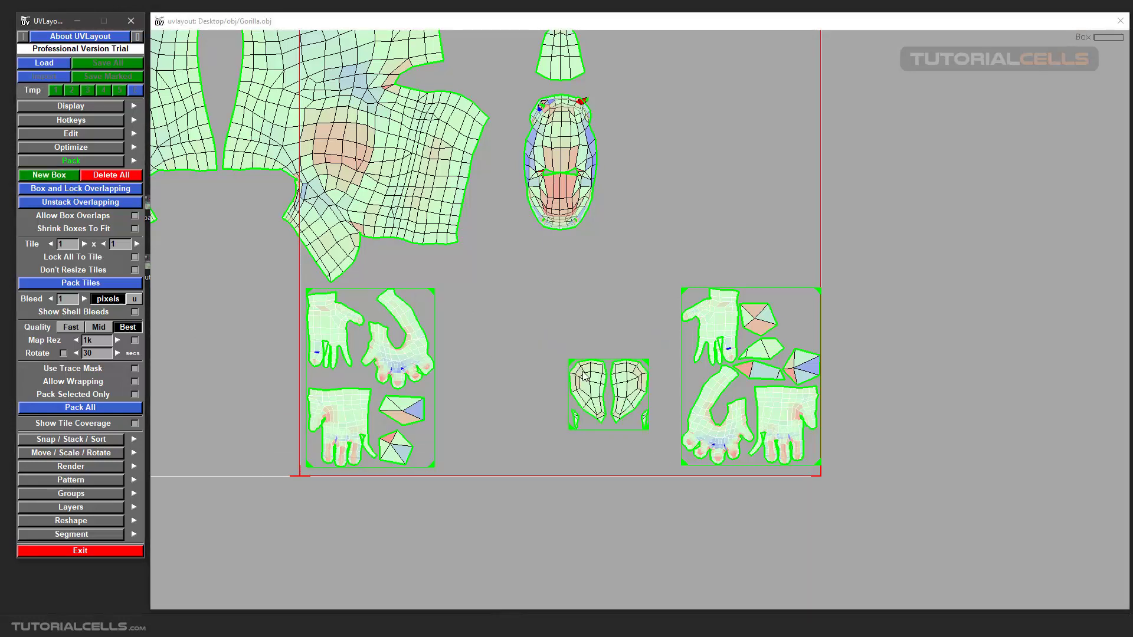
Enlarge the middle and right boxes and move a triangle shell into the right box.
drag(647, 364, 651, 354)
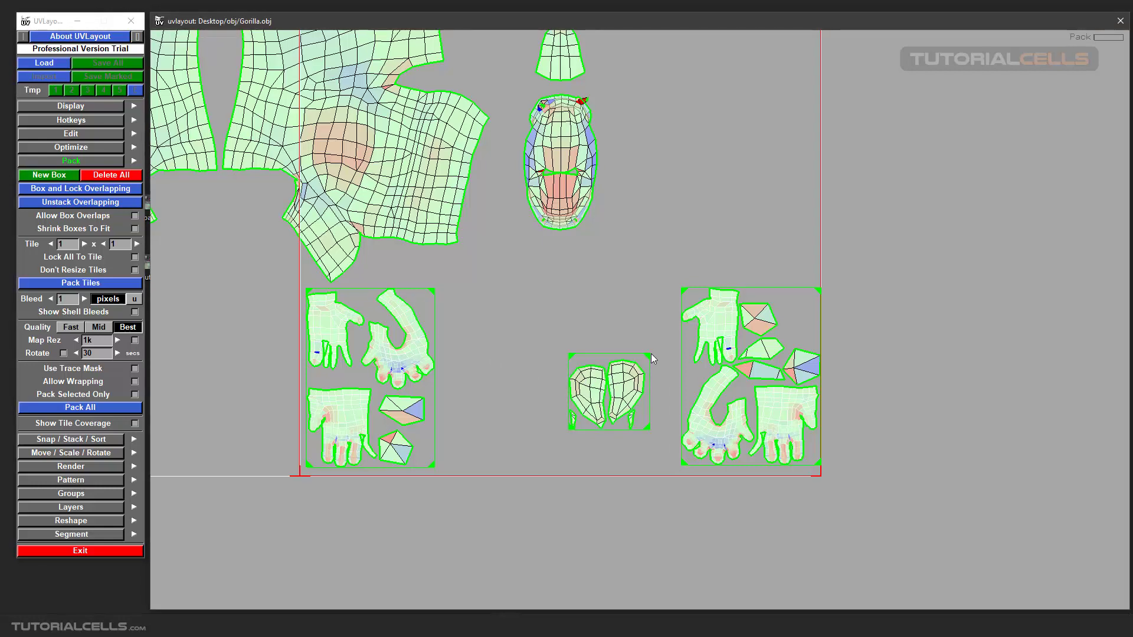
scroll(686, 287, up, 1)
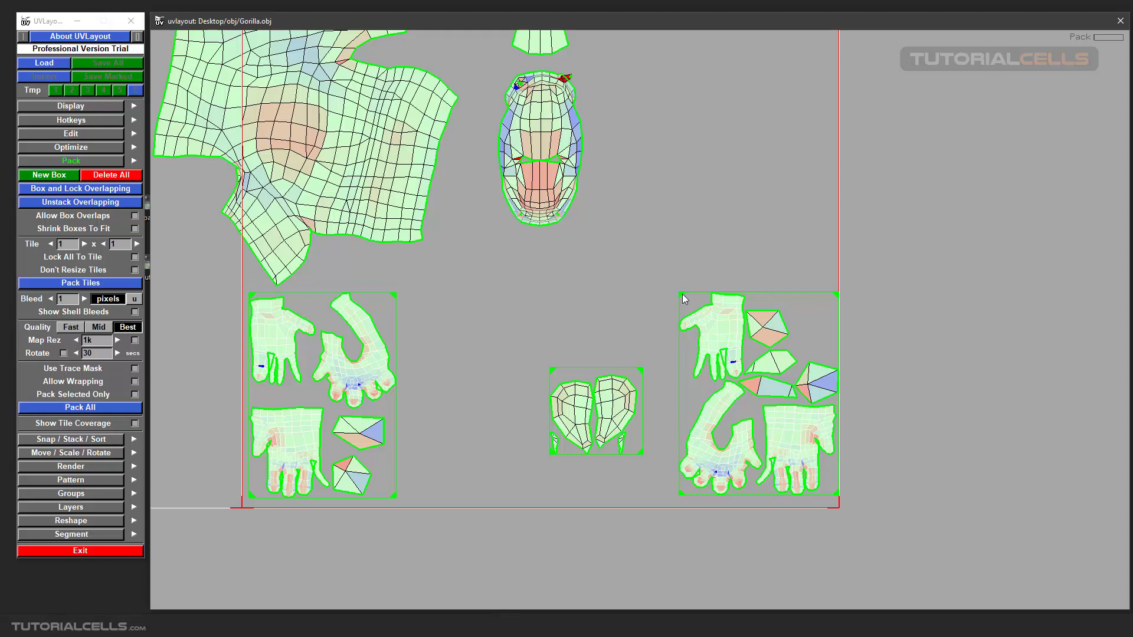
click(682, 295)
mouse_move(681, 294)
mouse_down()
mouse_move(681, 271)
mouse_move(670, 294)
mouse_up()
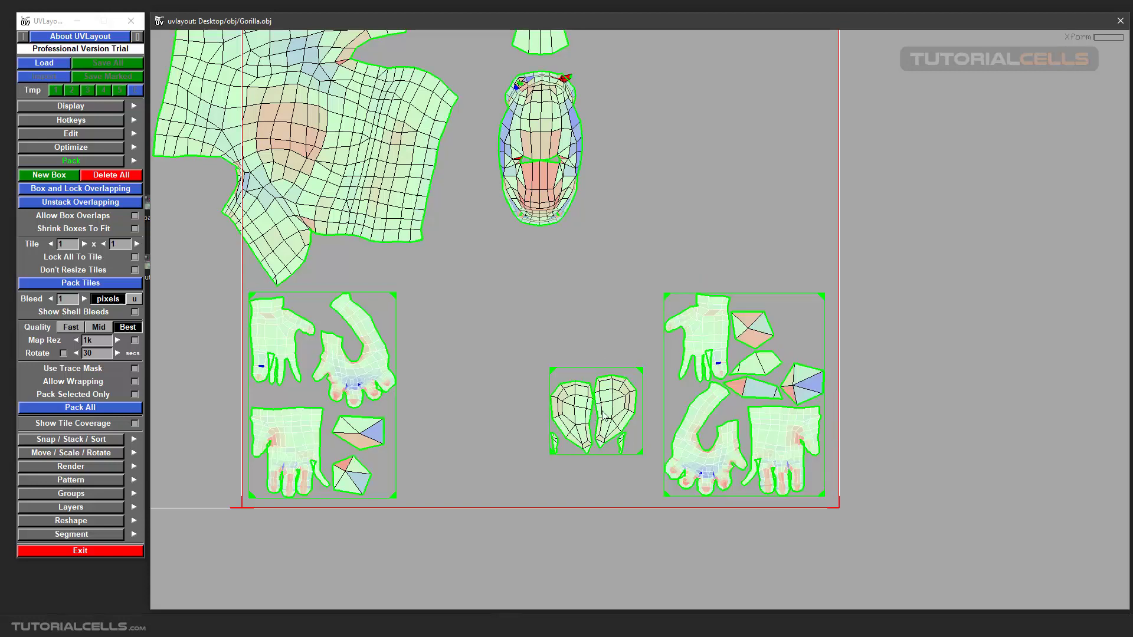
scroll(616, 415, up, 1)
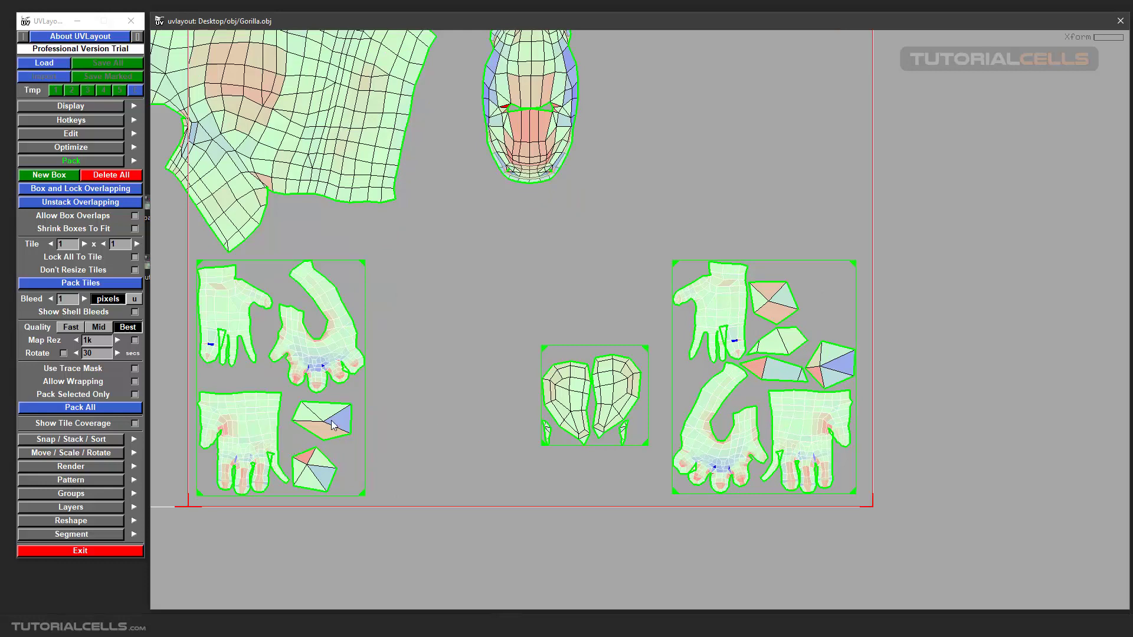
drag(342, 422, 839, 284)
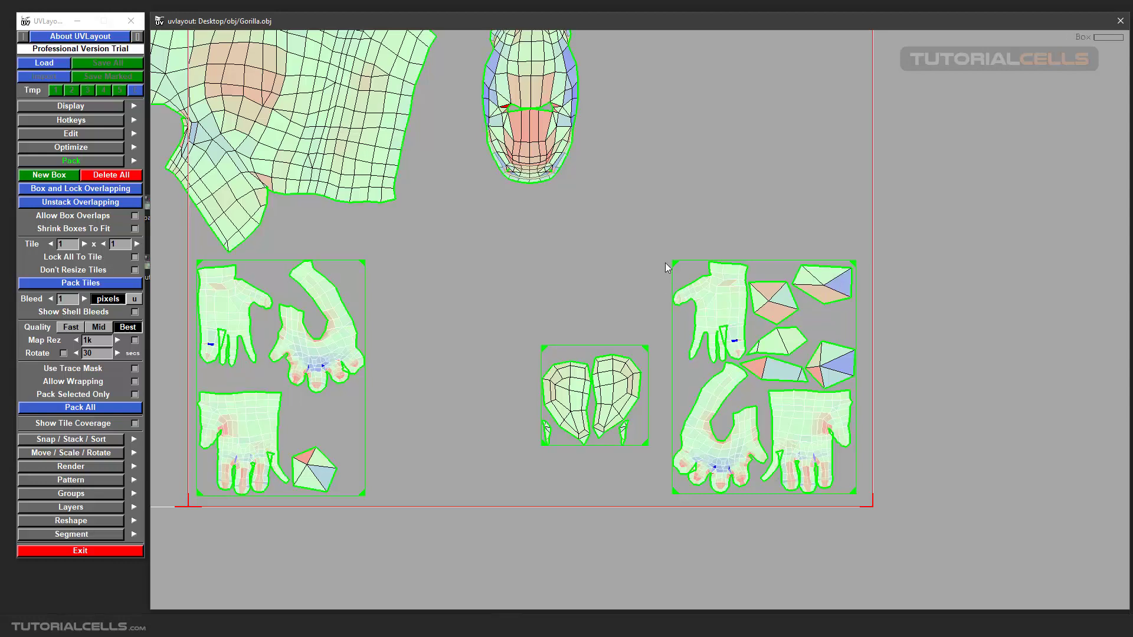
mouse_move(678, 269)
mouse_down()
mouse_move(672, 256)
mouse_move(677, 270)
mouse_up()
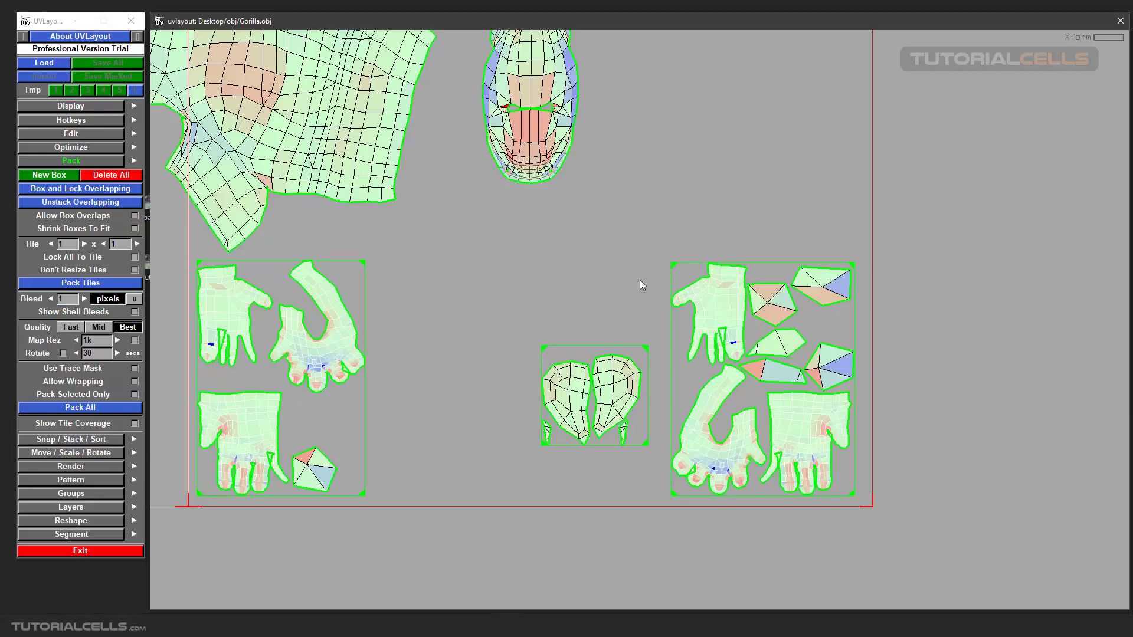
right_drag(572, 312, 568, 279)
Frame the whole tile and run Pack All on every shell, boxed groups included.
middle_drag(570, 283, 576, 310)
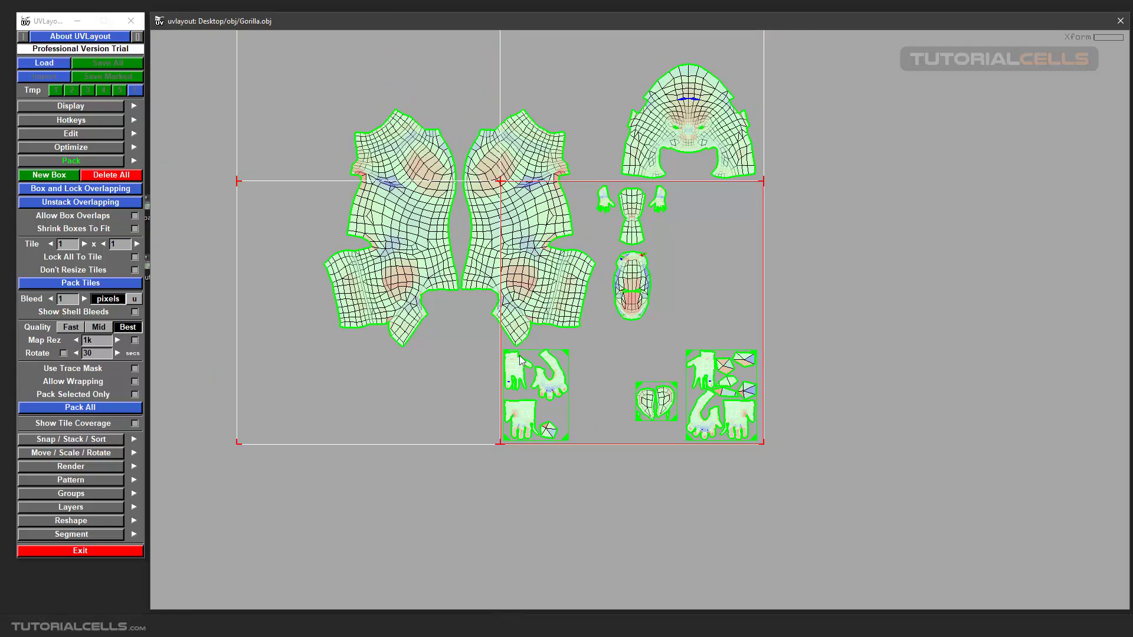
scroll(523, 349, up, 3)
scroll(522, 349, down, 3)
middle_drag(522, 349, 495, 390)
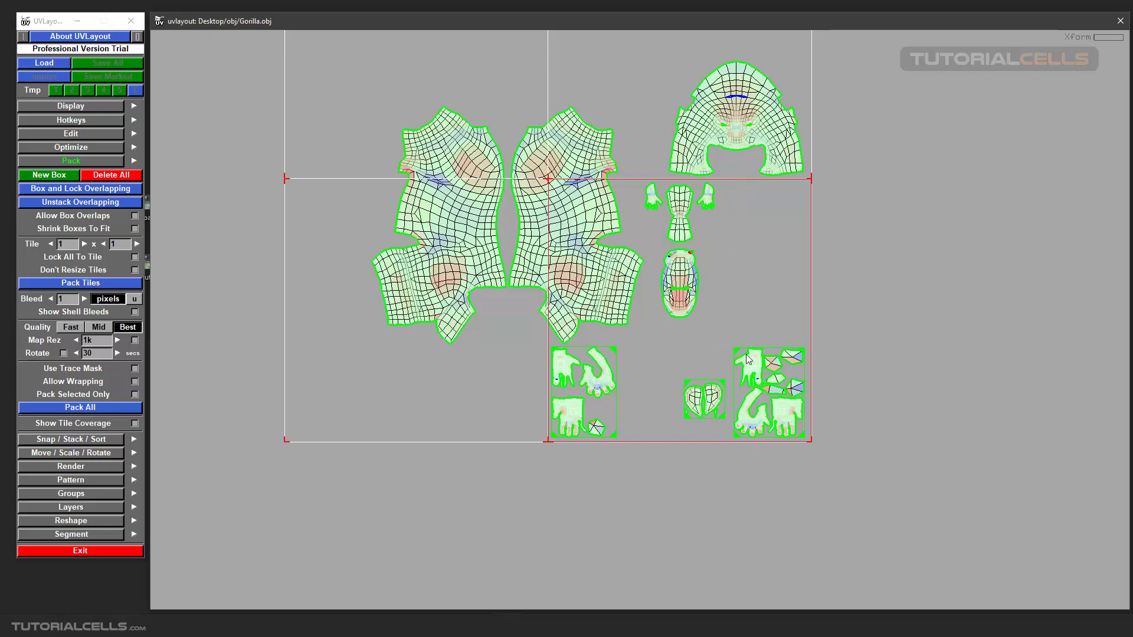
scroll(749, 358, up, 4)
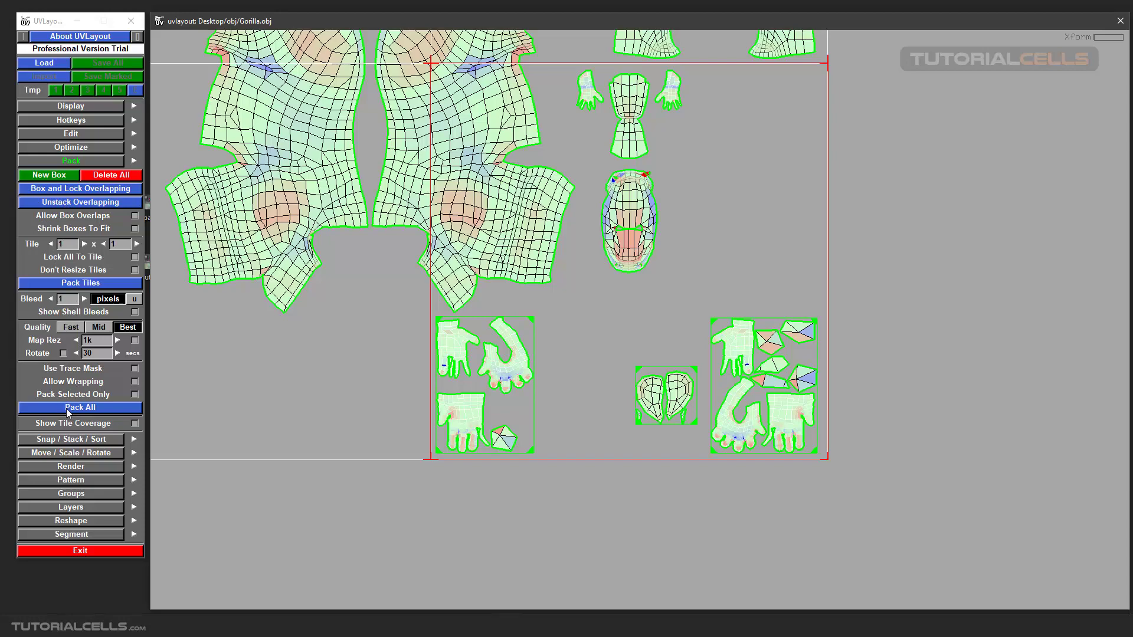
right_drag(745, 306, 476, 332)
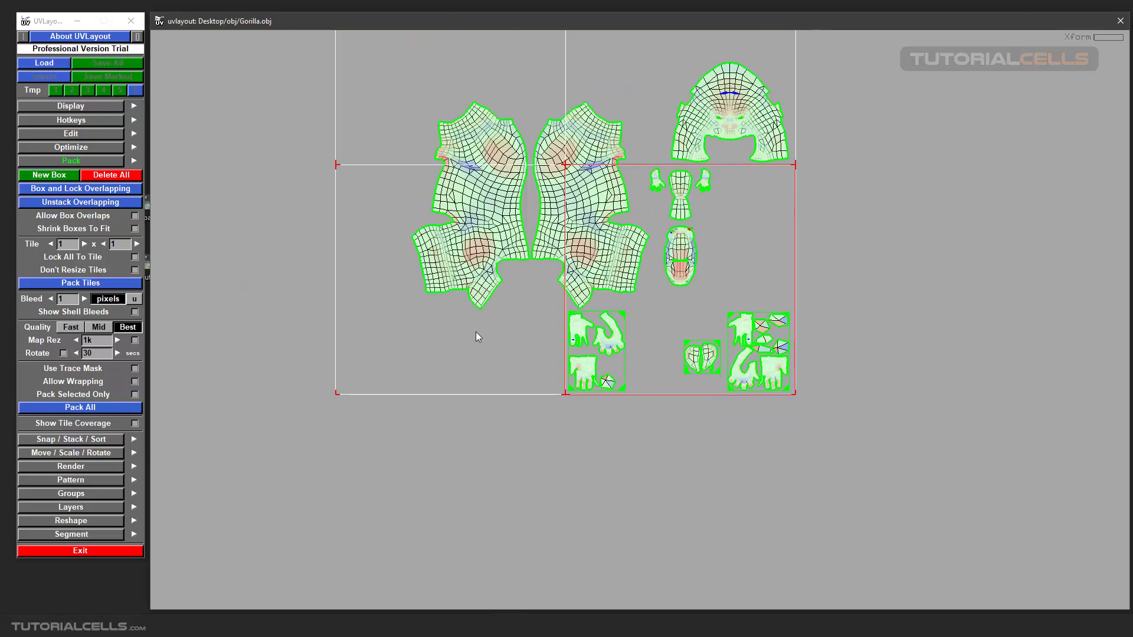
middle_drag(475, 331, 452, 384)
right_drag(434, 343, 497, 325)
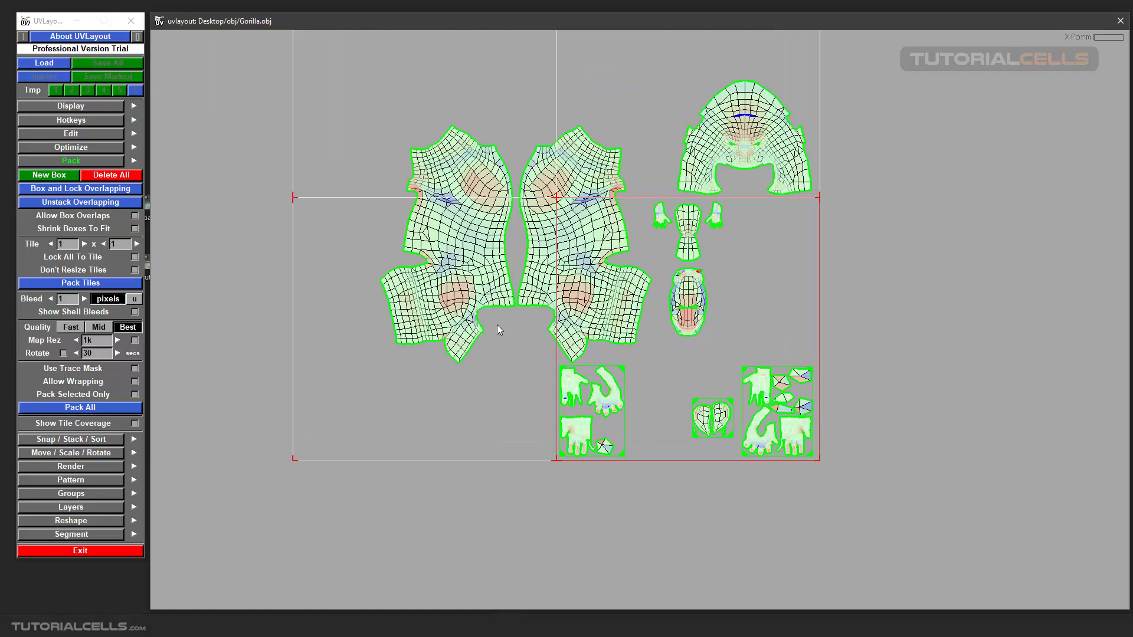
click(102, 408)
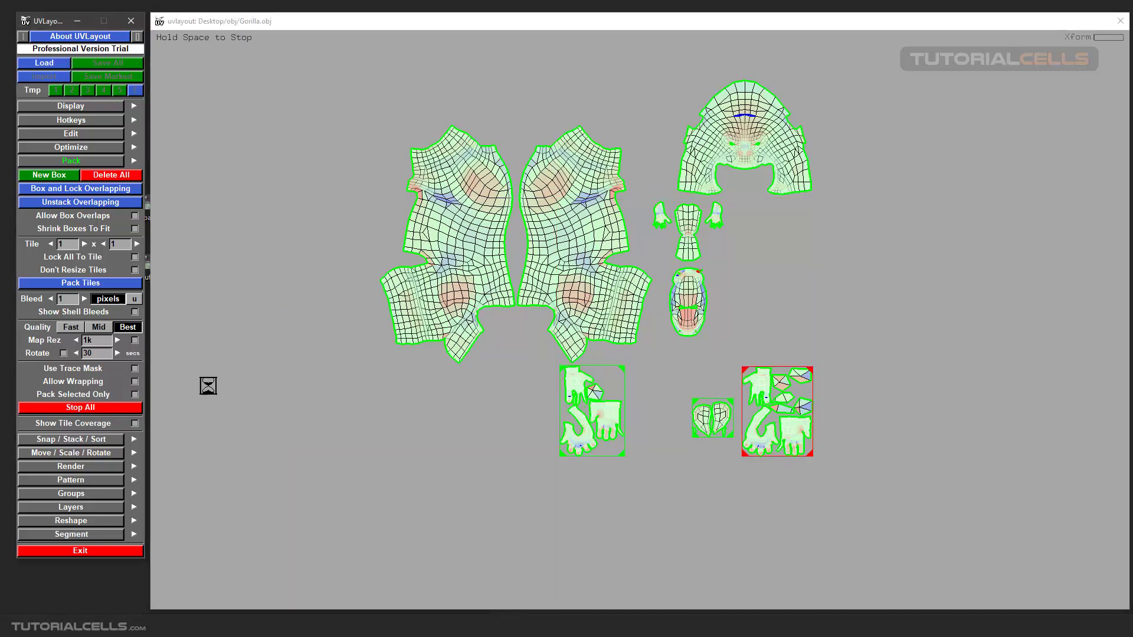
Delete all packing boxes, repack the shells without boxes, then Box and Lock Overlapping shells.
scroll(543, 357, down, 4)
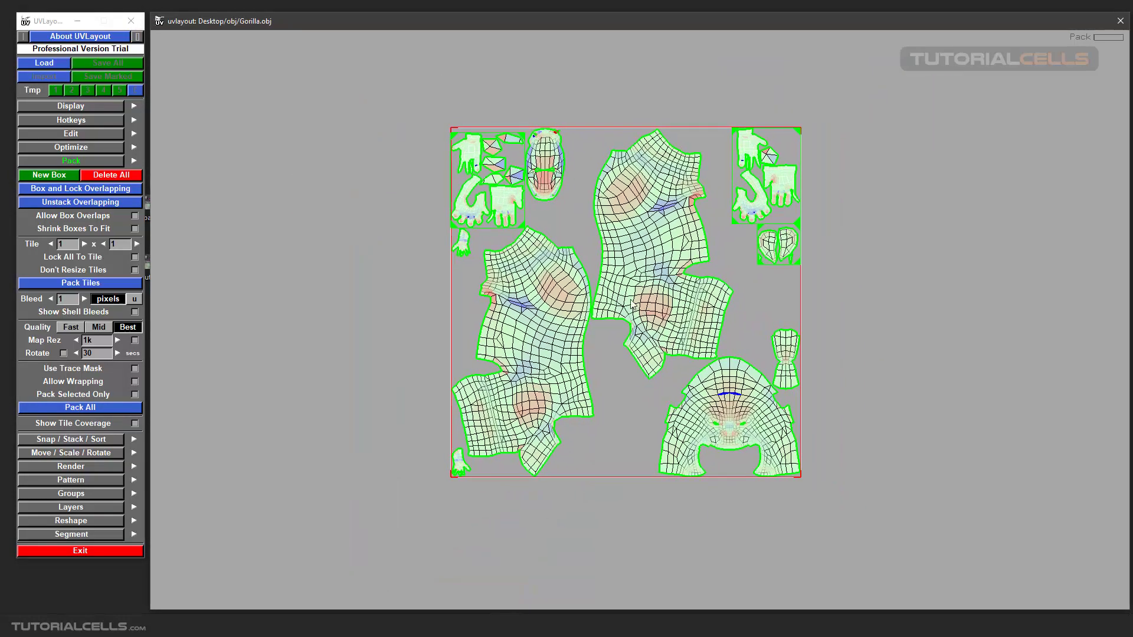
scroll(619, 277, up, 1)
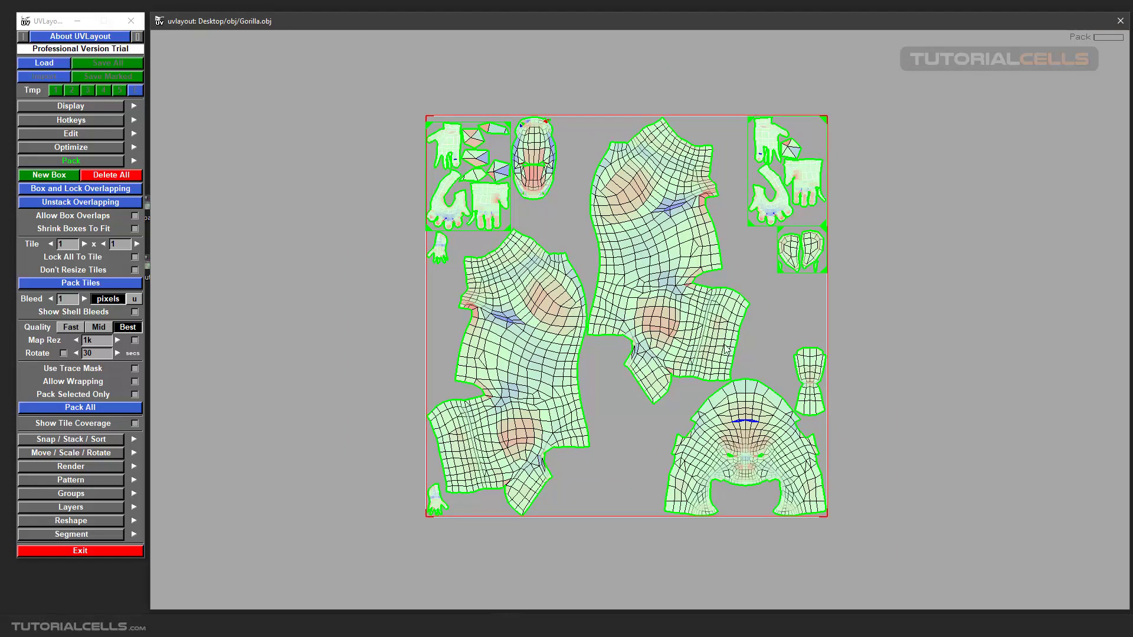
scroll(501, 199, up, 4)
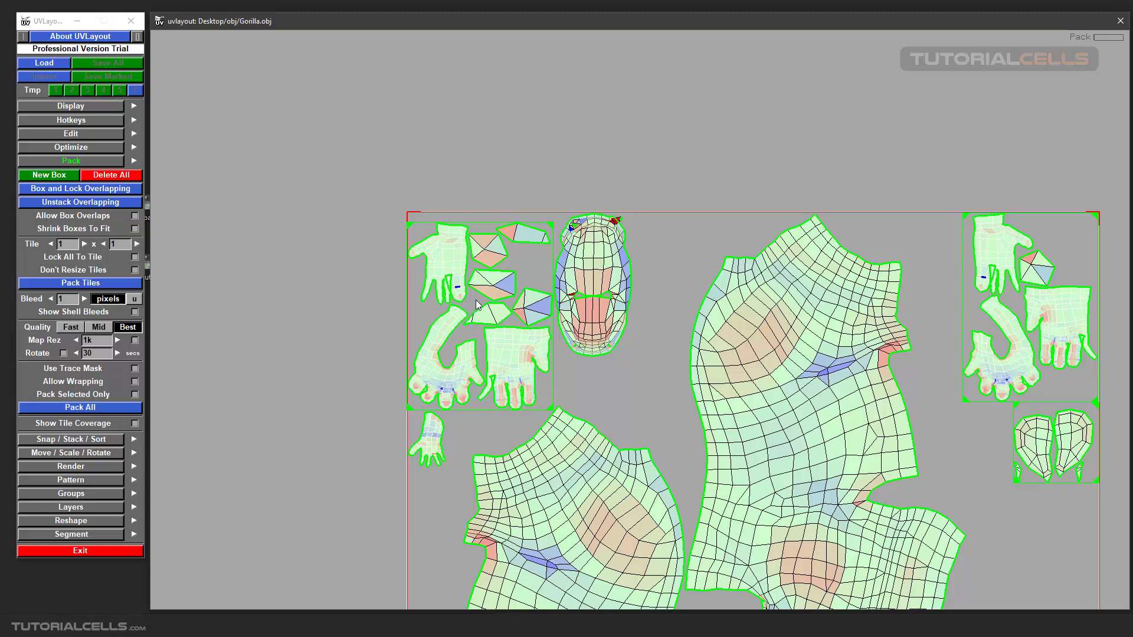
middle_drag(489, 305, 446, 280)
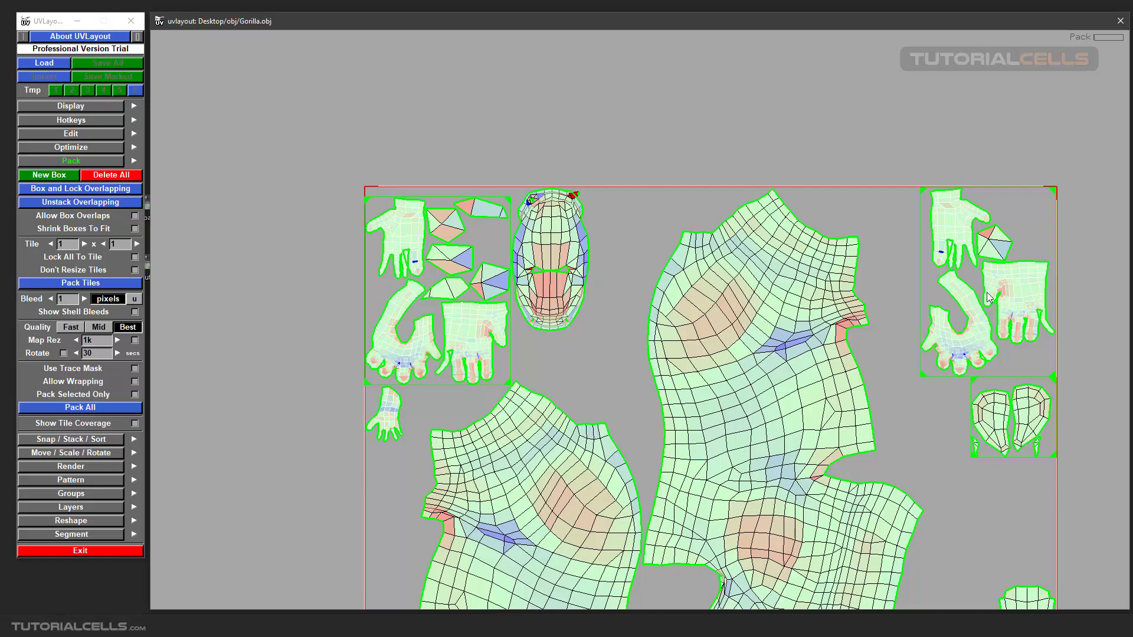
scroll(647, 276, down, 2)
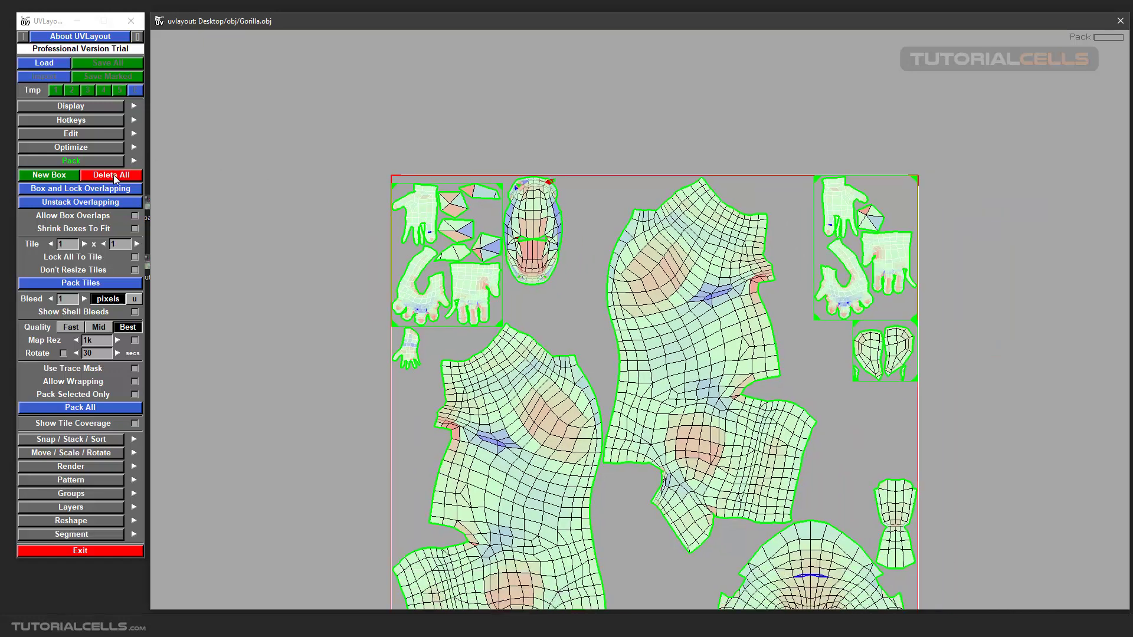
click(115, 177)
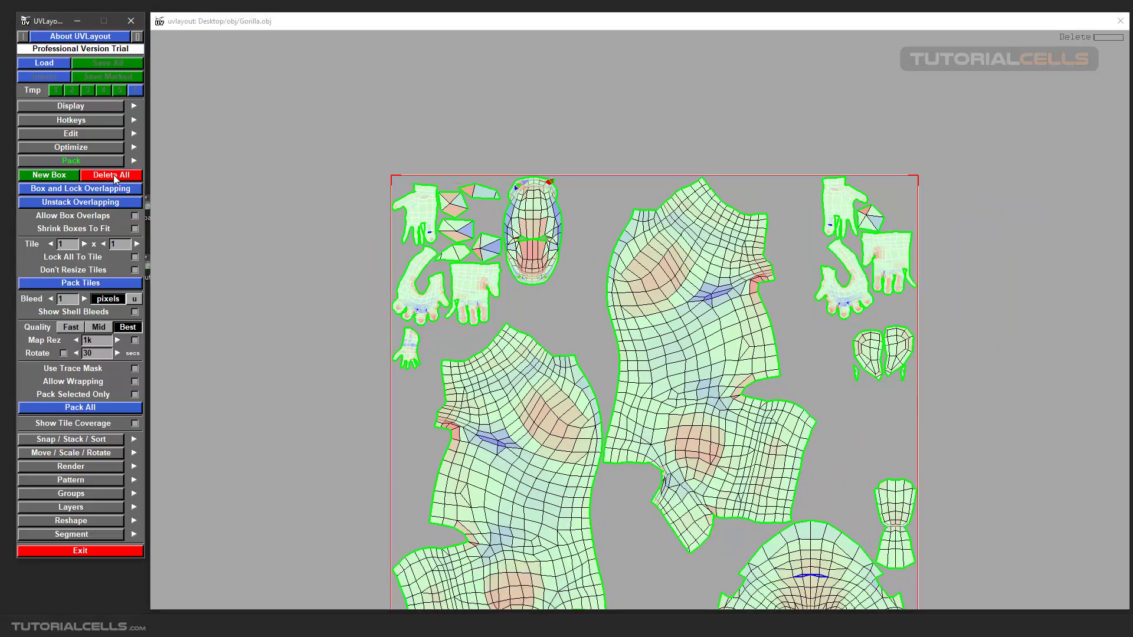
click(68, 408)
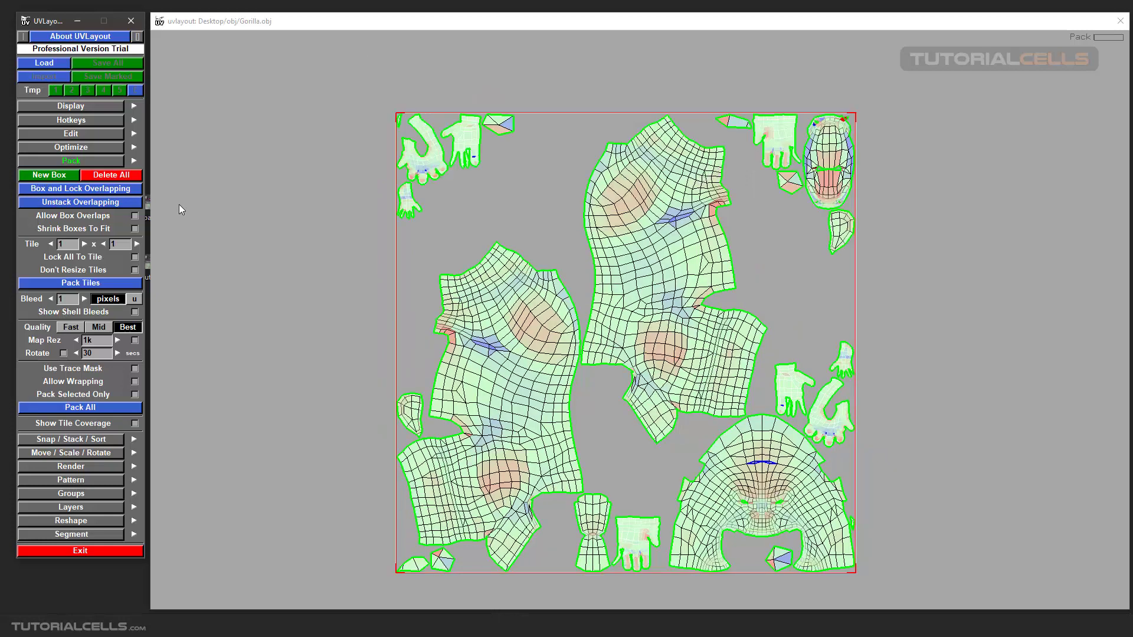
click(87, 190)
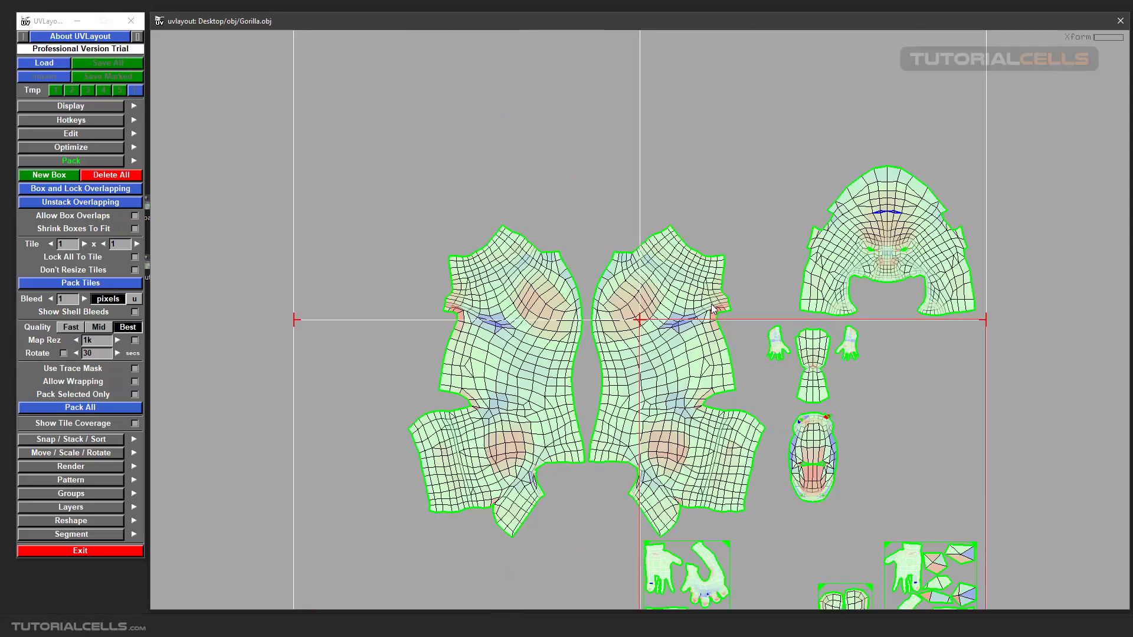
Zoom in on the boxed shells, shift the ear shells right, and lock a box around the hand shells.
middle_drag(699, 358, 658, 314)
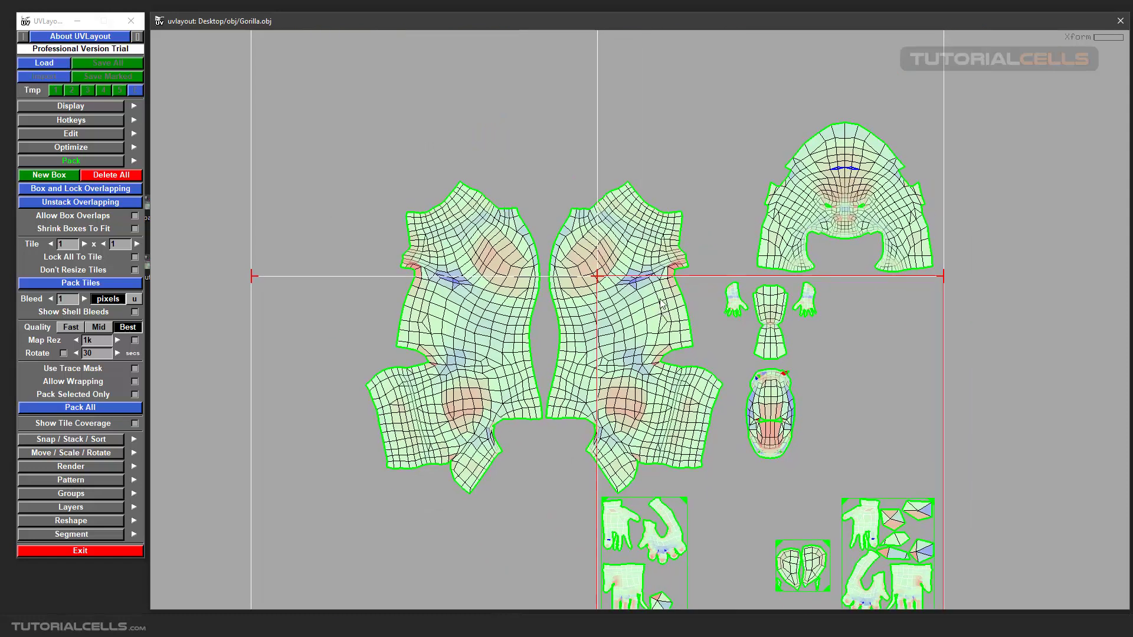
middle_drag(651, 306, 568, 195)
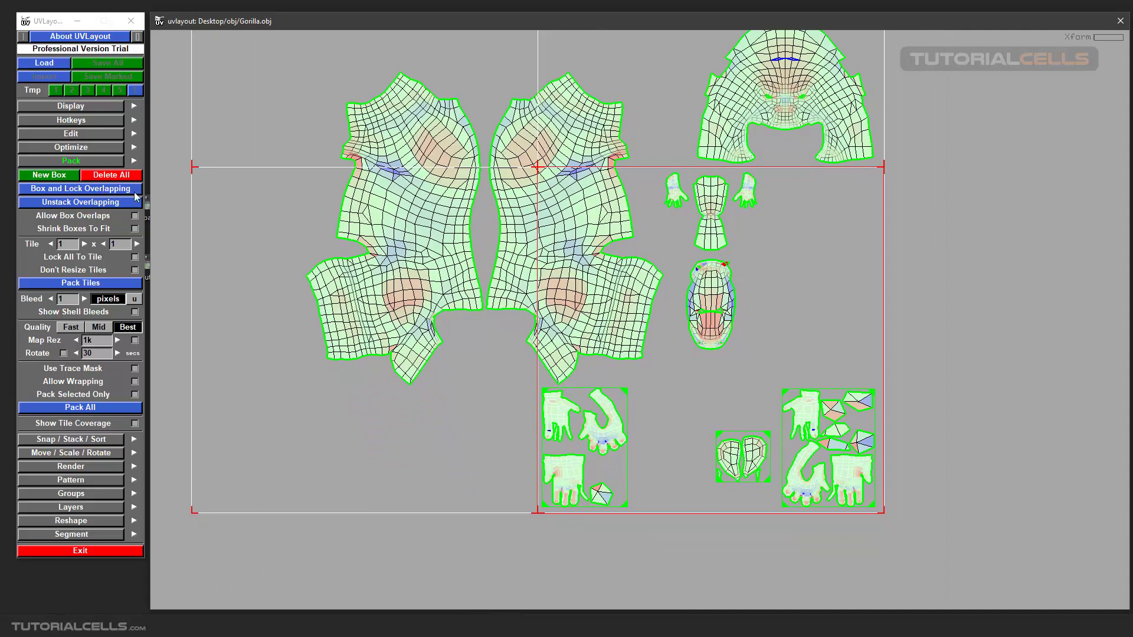
middle_drag(803, 434, 737, 355)
right_drag(738, 354, 629, 308)
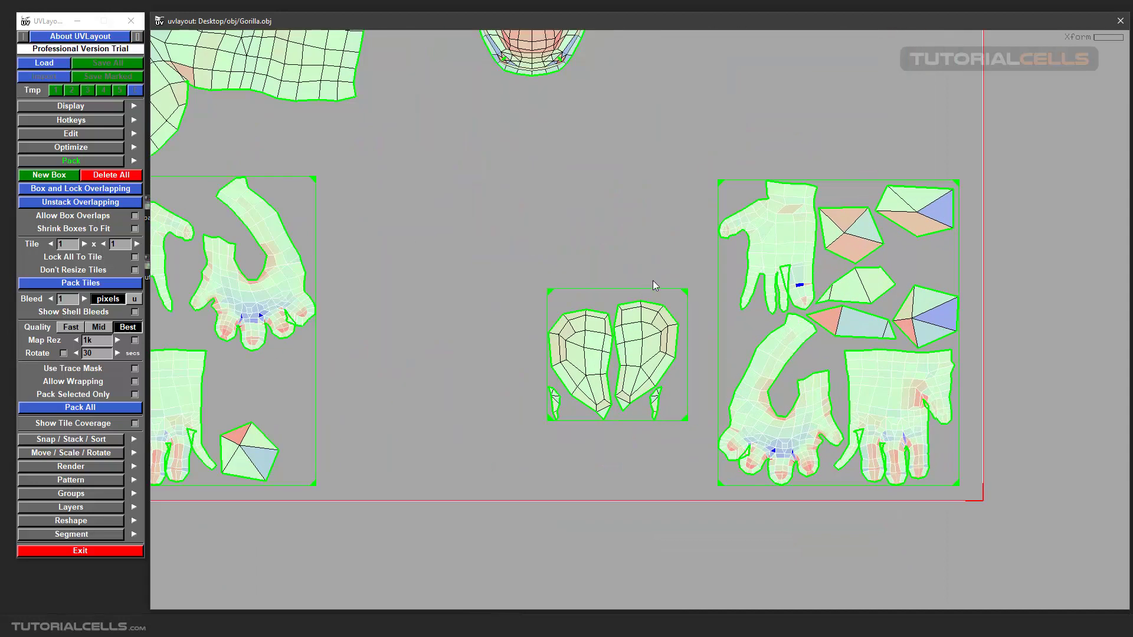
scroll(685, 291, up, 1)
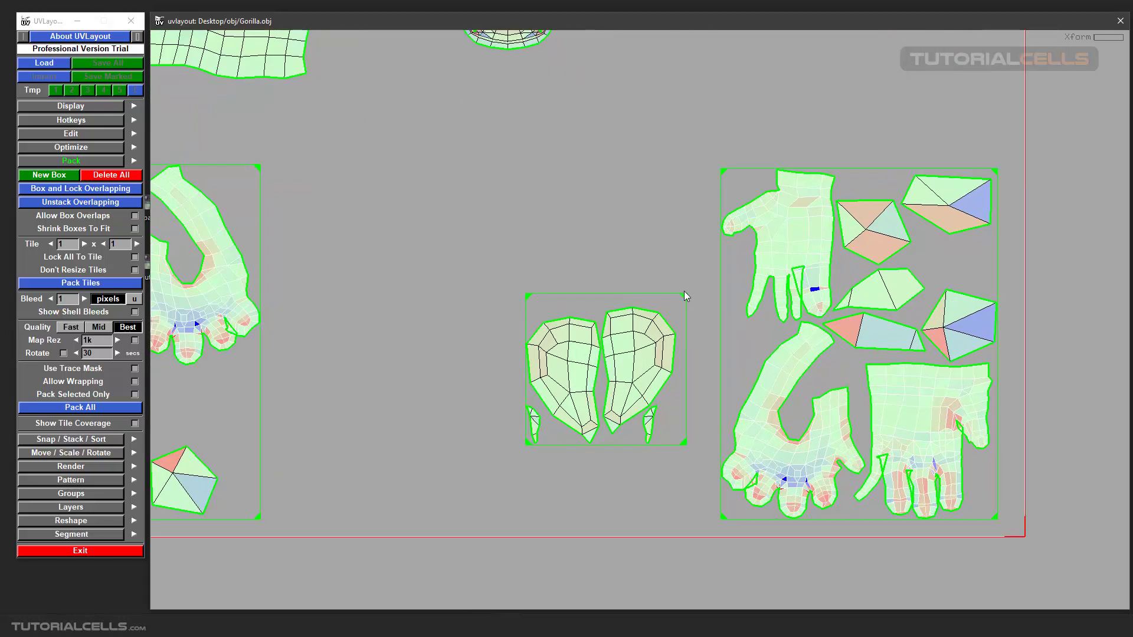
middle_drag(685, 296, 767, 303)
scroll(823, 565, up, 5)
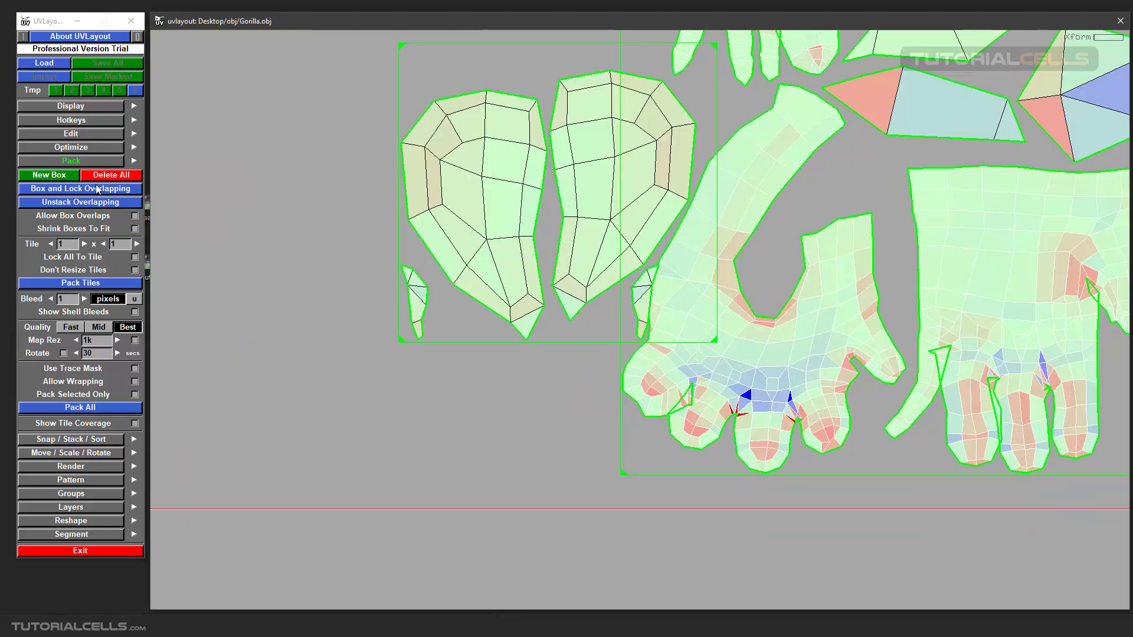
click(91, 189)
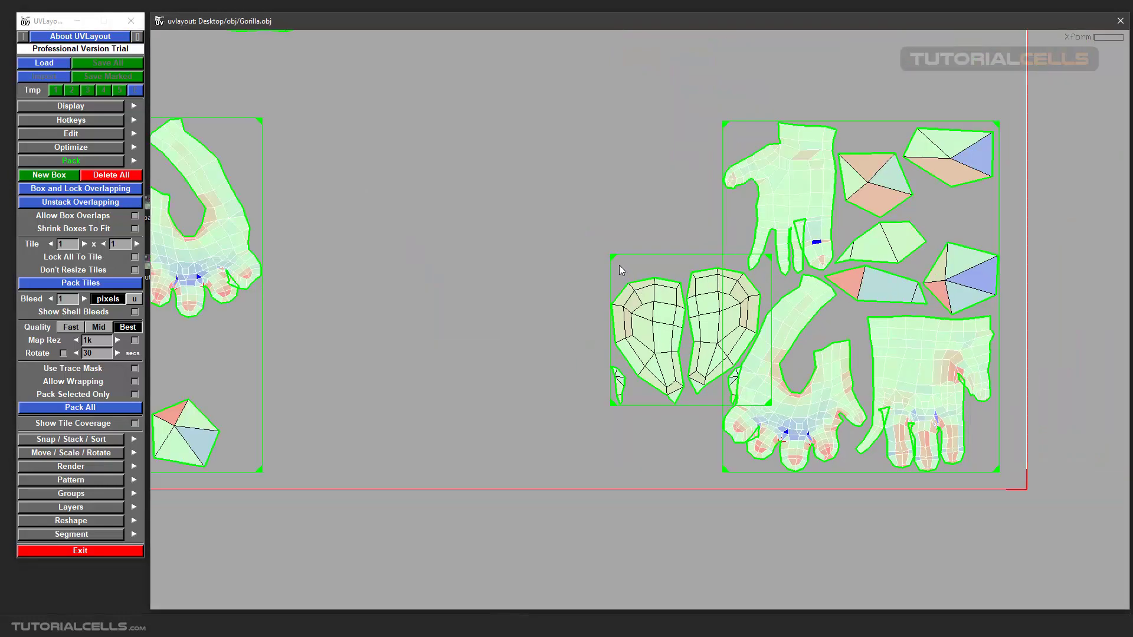
Move the ear-shell box to the upper right and move and enlarge the left hand-shell box.
drag(614, 257, 562, 325)
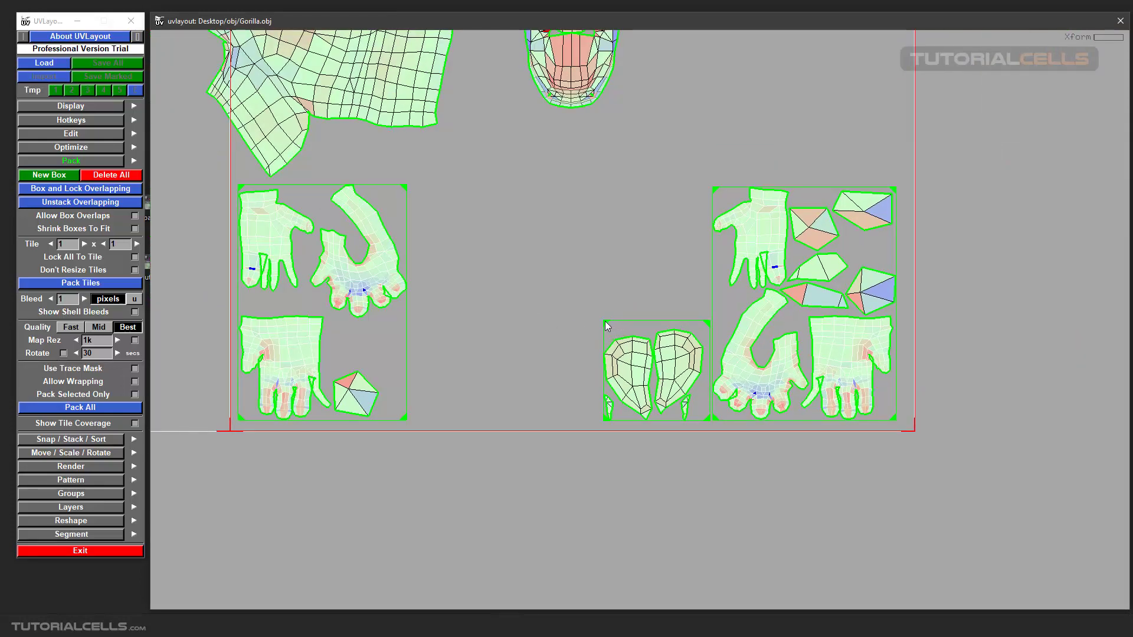
drag(607, 325, 803, 85)
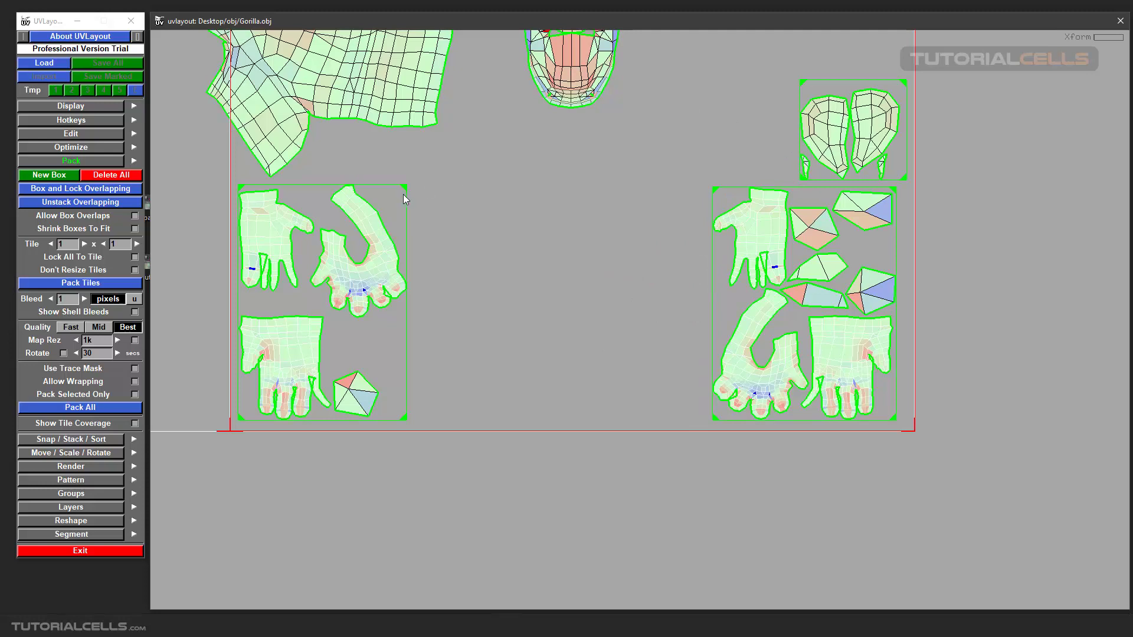
drag(404, 195, 511, 193)
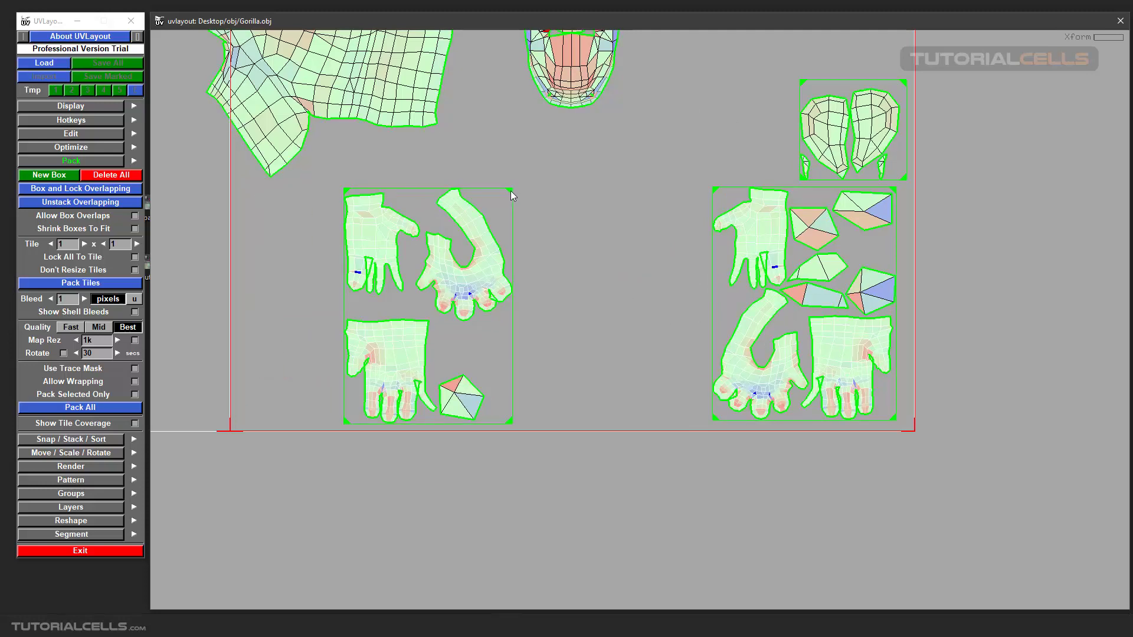
drag(511, 190, 702, 187)
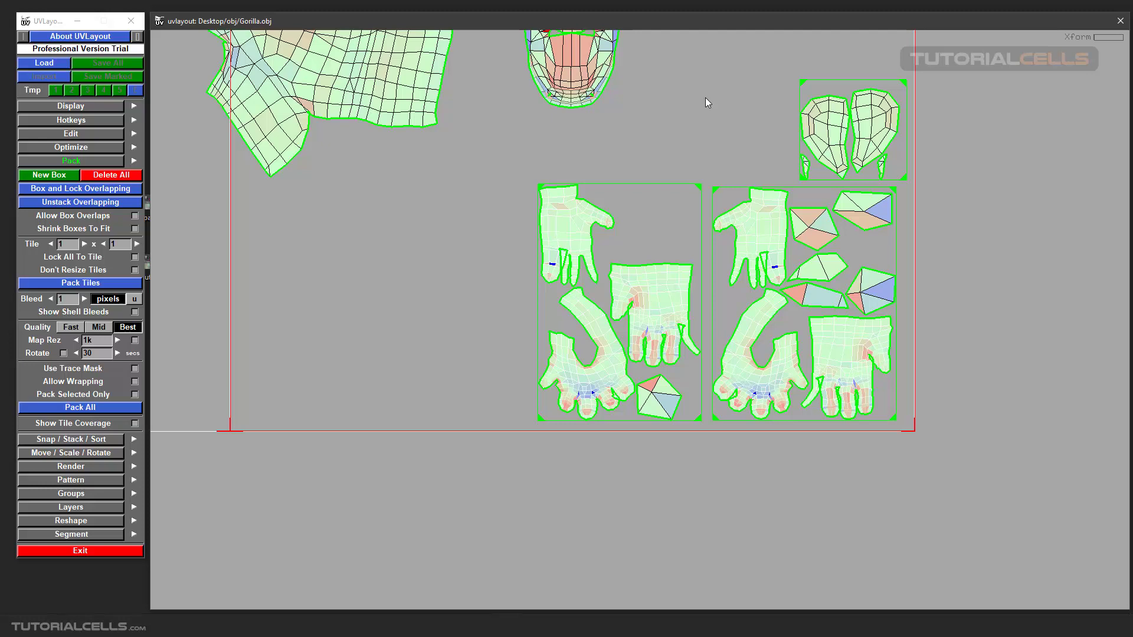
Fix both hand-shell boxes and the ear-shell box in place, then Pack All.
key(k)
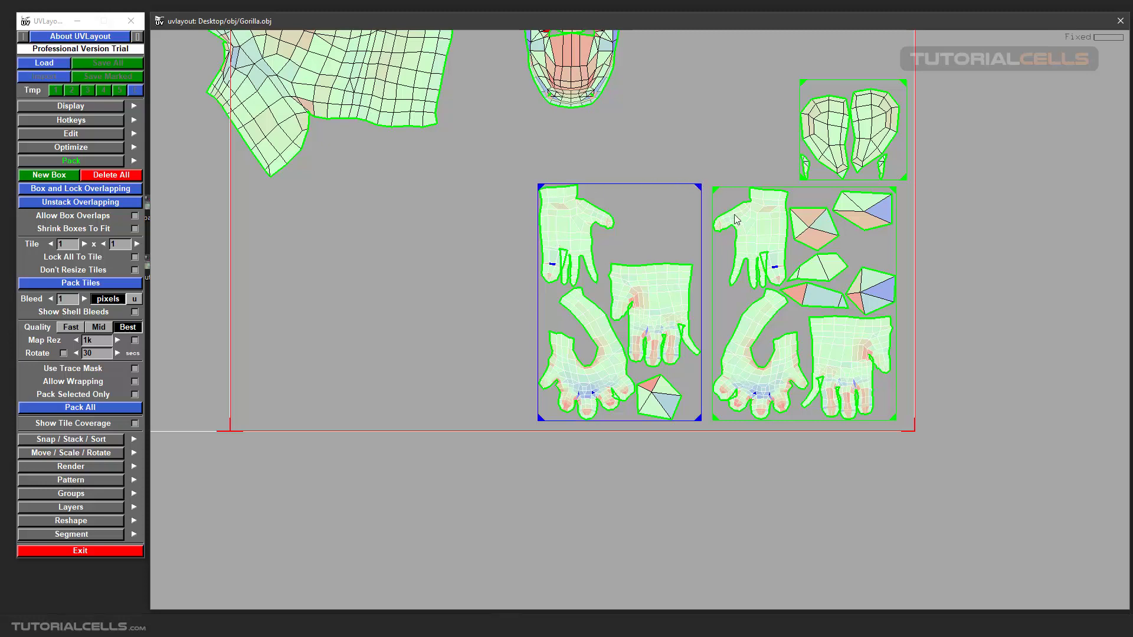
key(f)
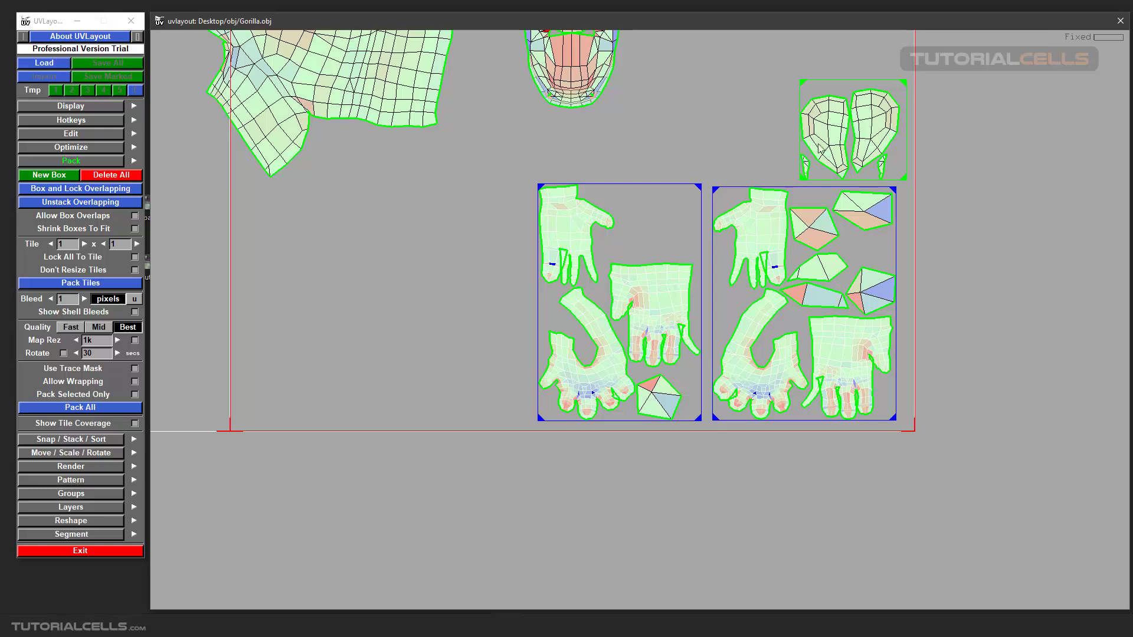
key(f)
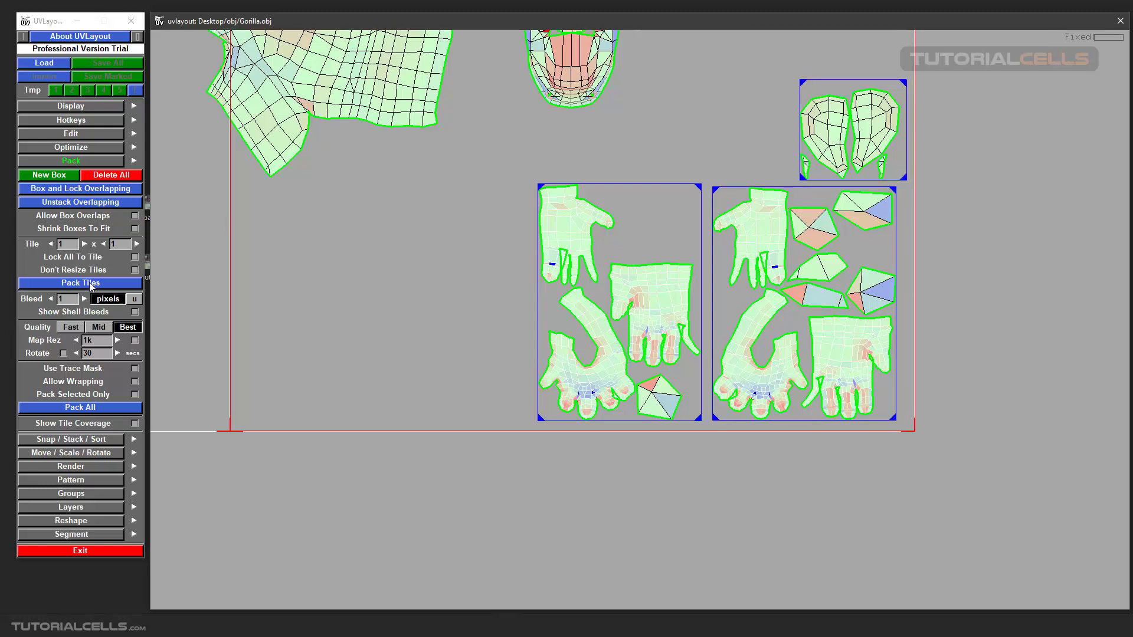
click(80, 407)
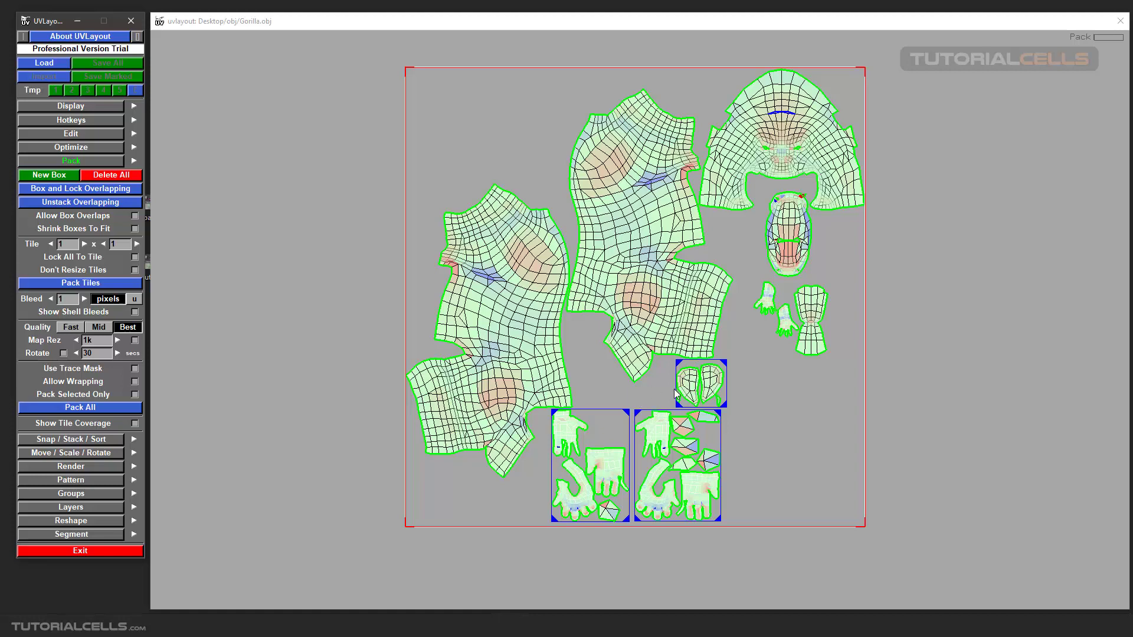
Undo the trial pack with Ctrl+Z, returning the shells to their unpacked layout.
click(659, 370)
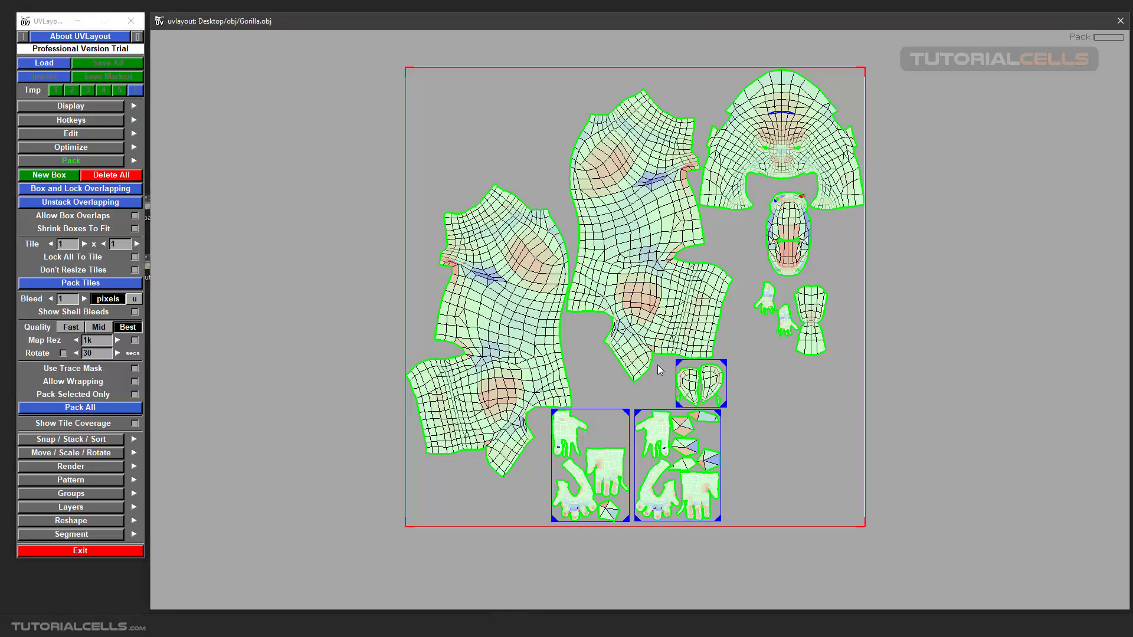
key(ctrl+z)
key(ctrl+z)
key(ctrl+z)
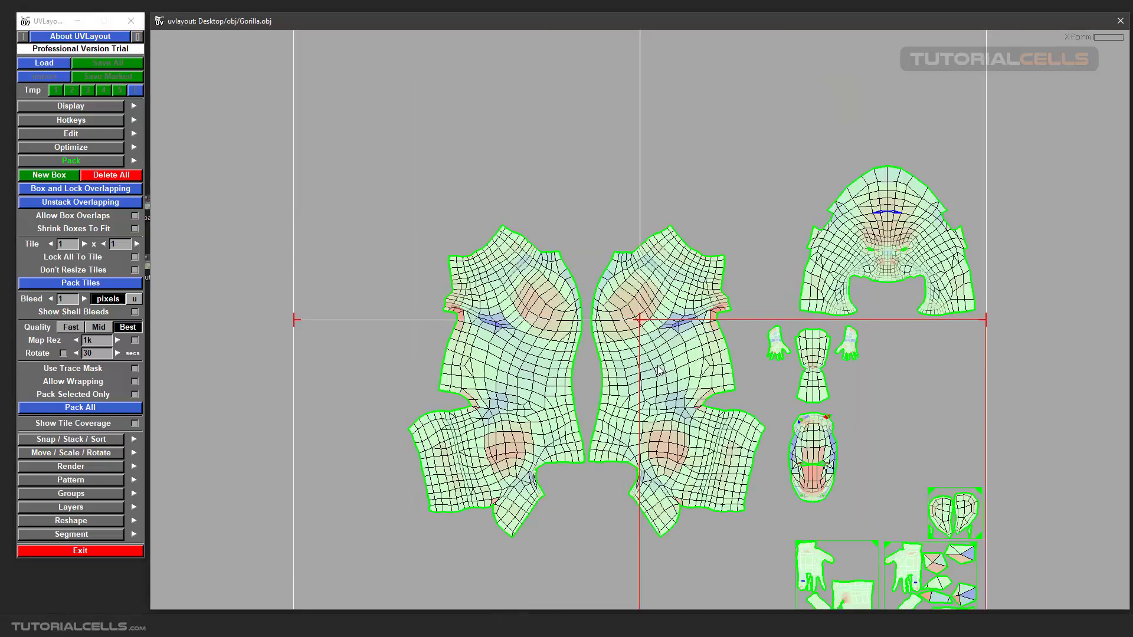
middle_drag(741, 413, 648, 249)
scroll(720, 378, up, 2)
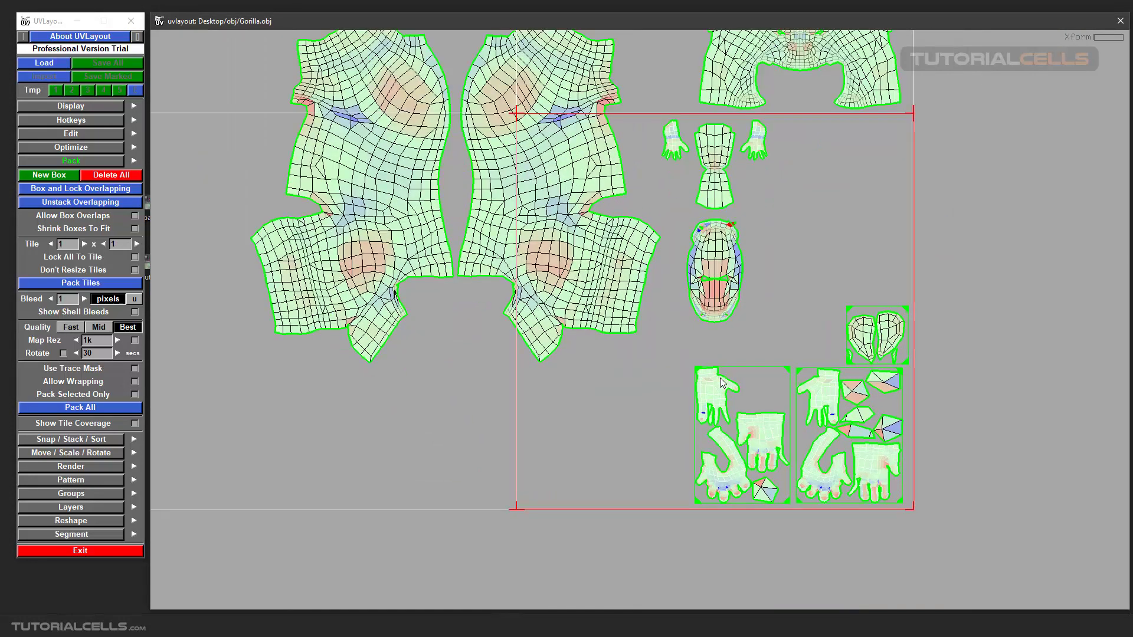
scroll(720, 377, down, 2)
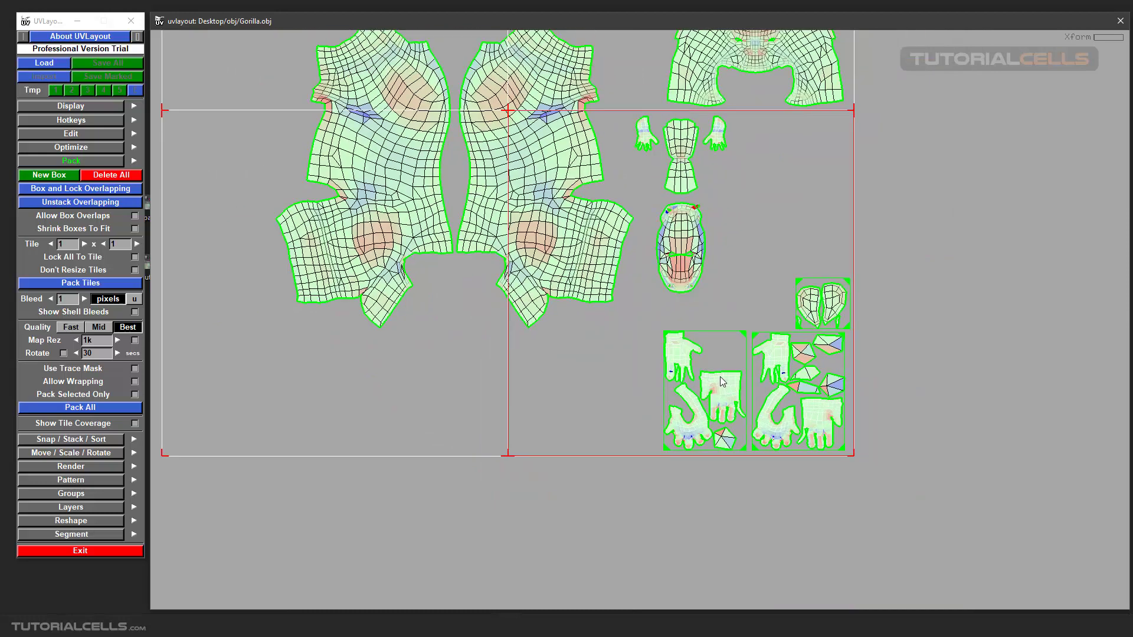
middle_drag(628, 306, 637, 361)
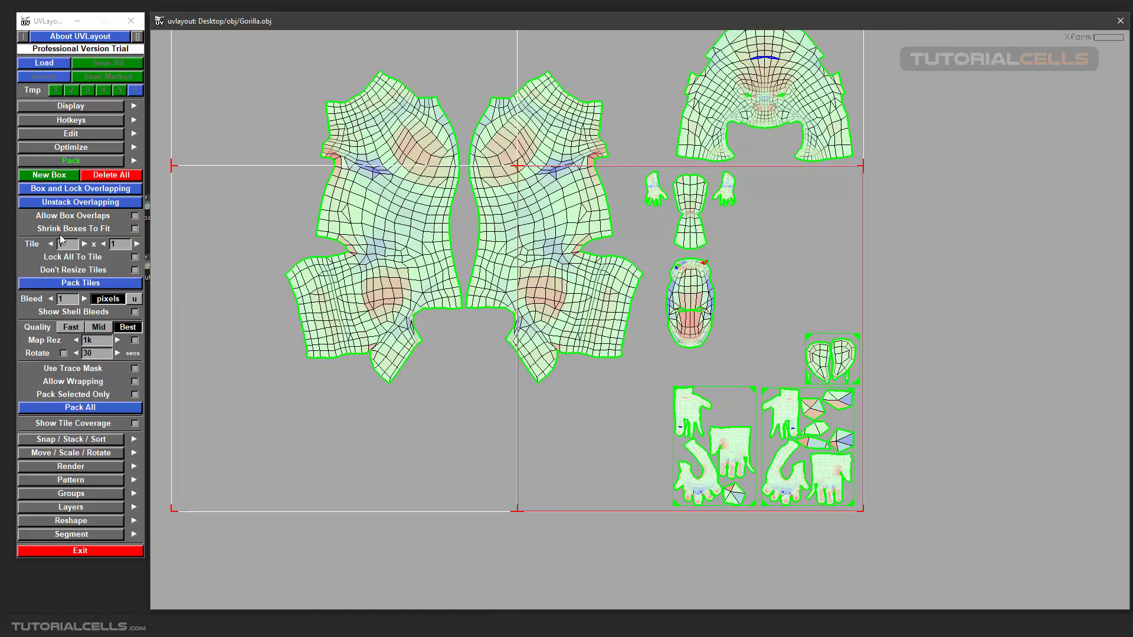
Enable Allow Box Overlaps, widen the left hand-shell box, and run Pack All twice.
click(134, 217)
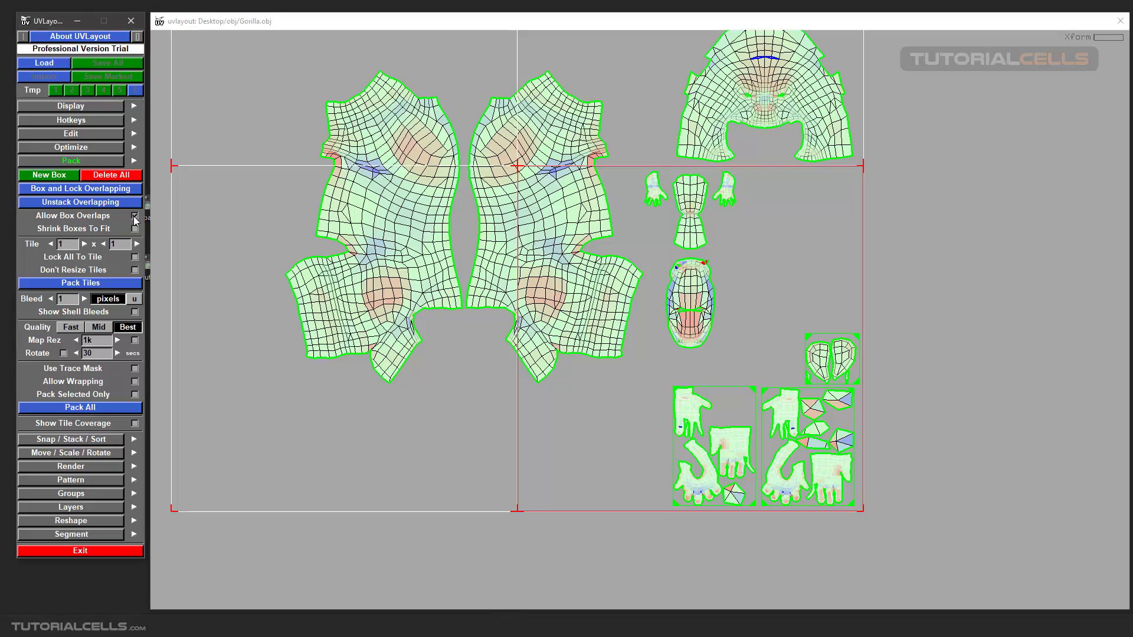
scroll(814, 443, up, 4)
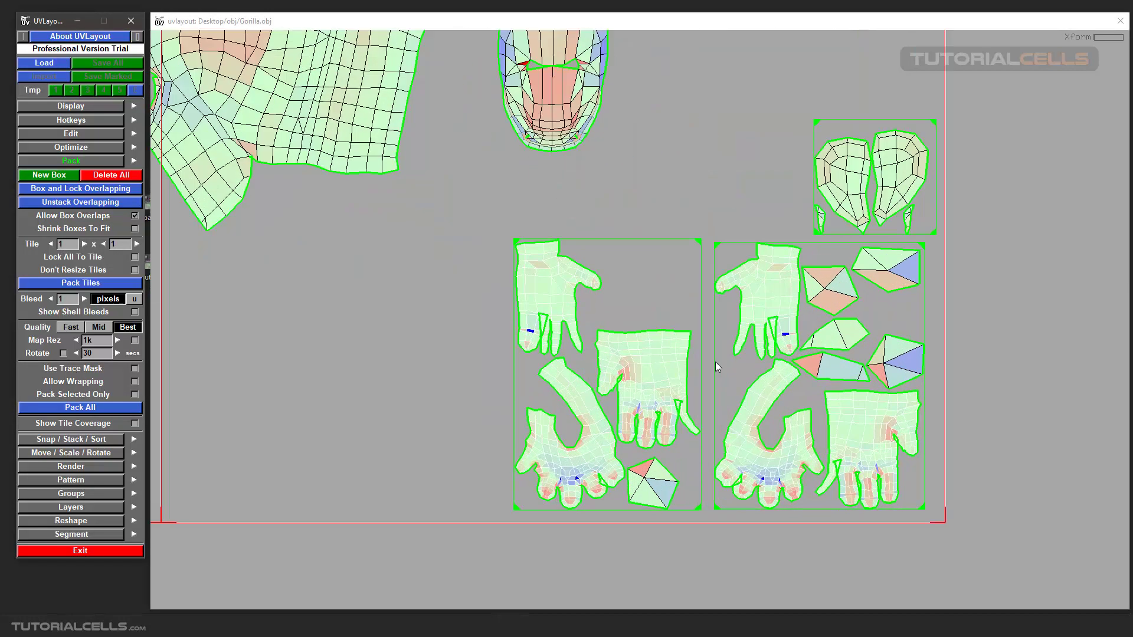
scroll(692, 230, up, 1)
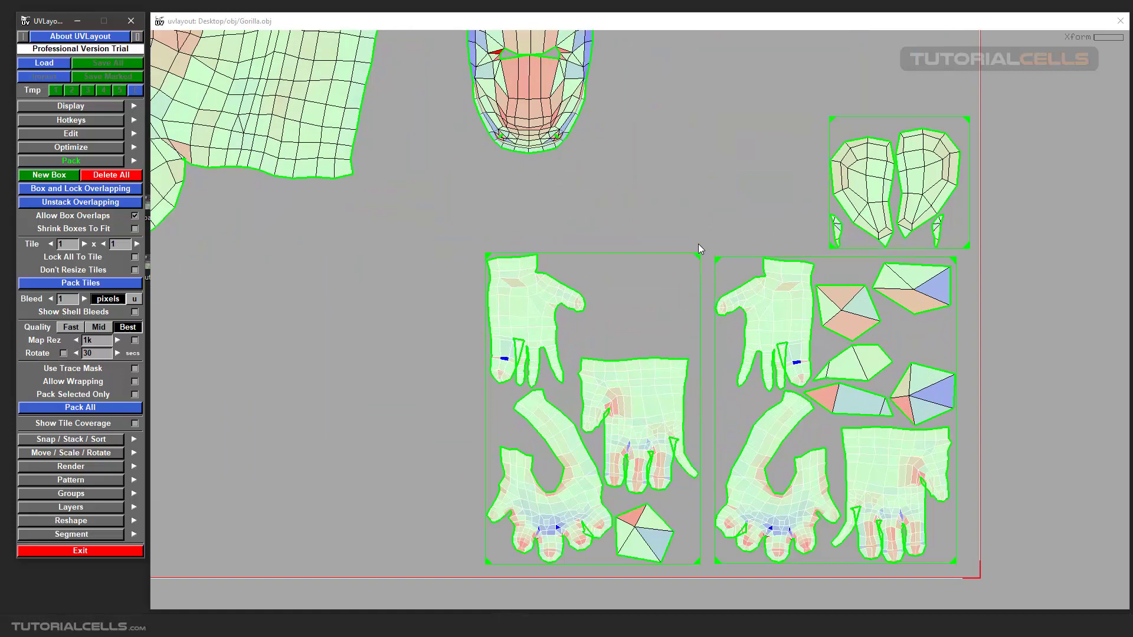
drag(698, 255, 738, 213)
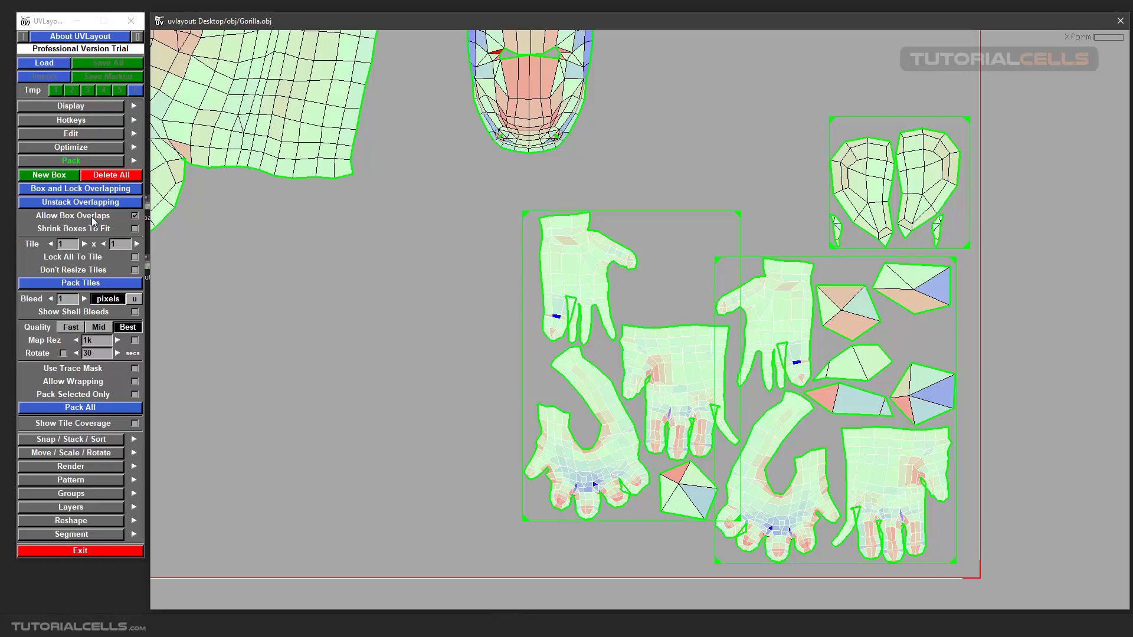
click(72, 408)
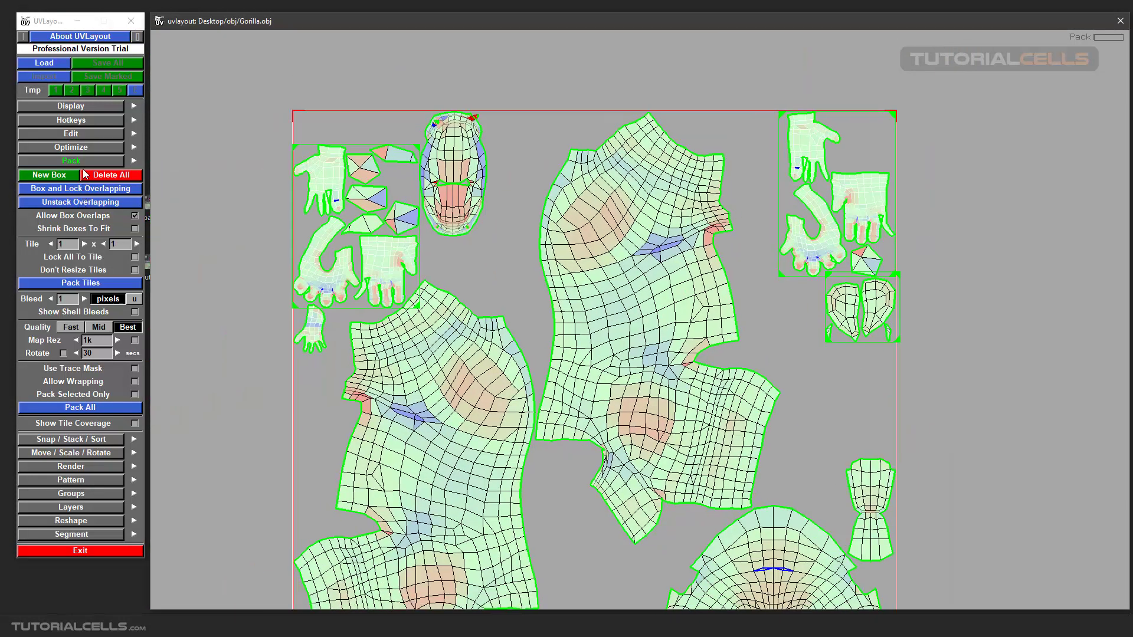
click(88, 408)
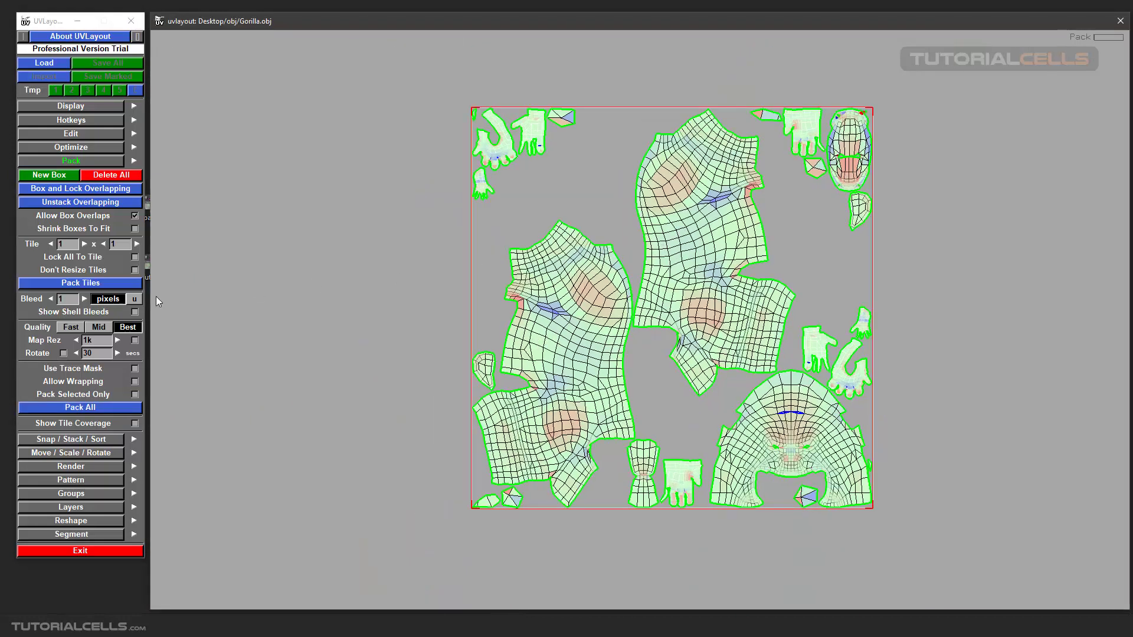
Disable Allow Box Overlaps and undo the pack so the shells are unpacked again.
click(134, 216)
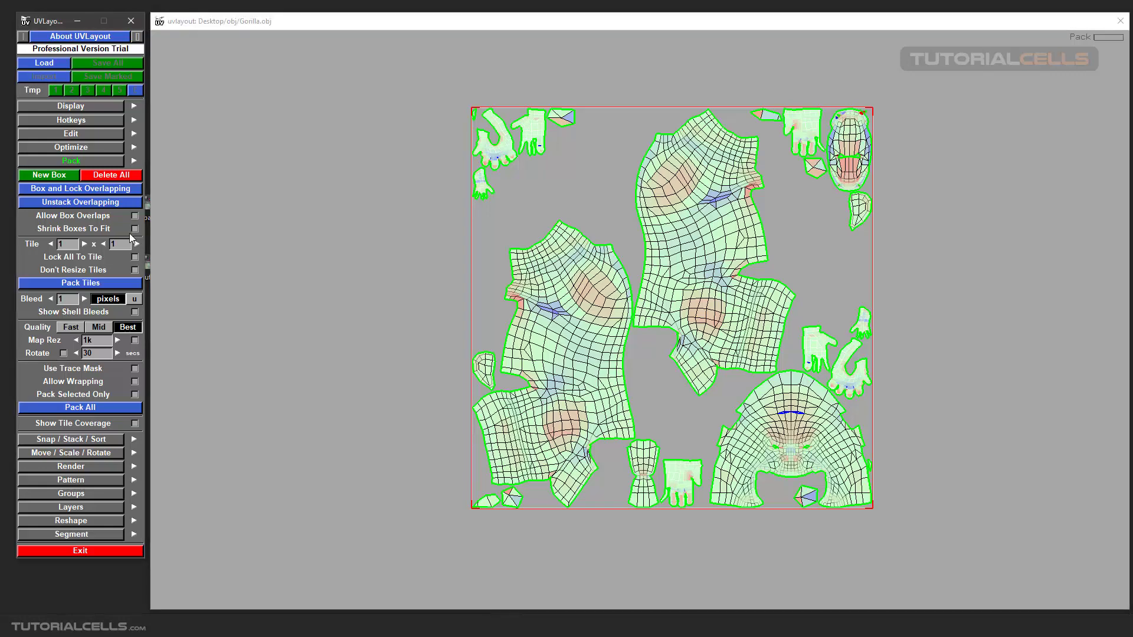
click(361, 258)
key(ctrl+z)
key(ctrl+z)
key(ctrl+z)
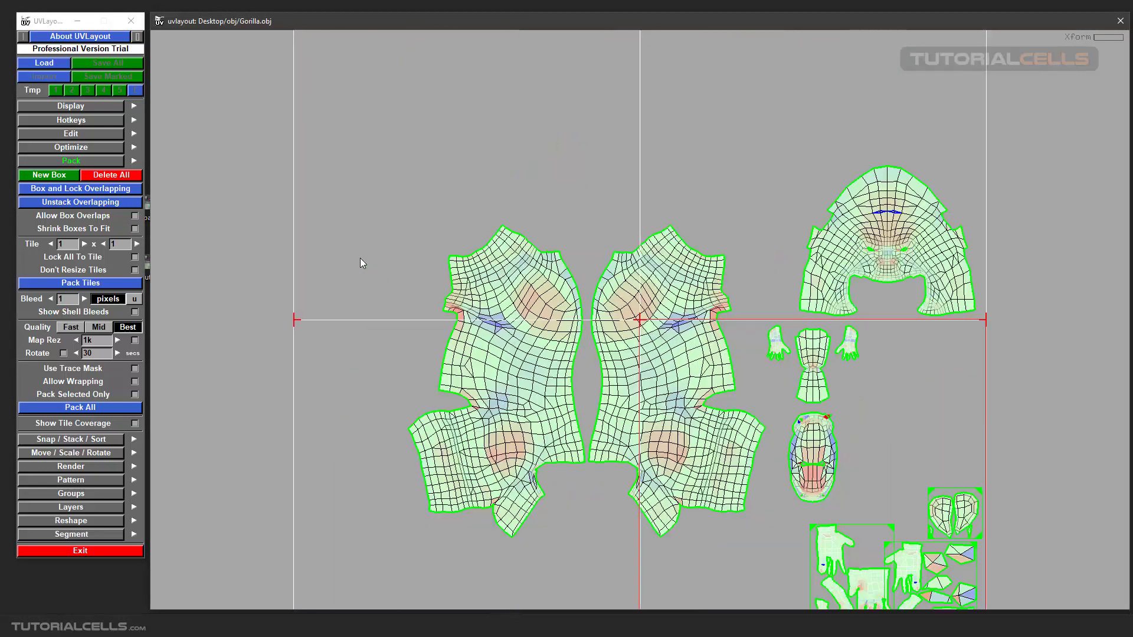
middle_drag(717, 381, 634, 304)
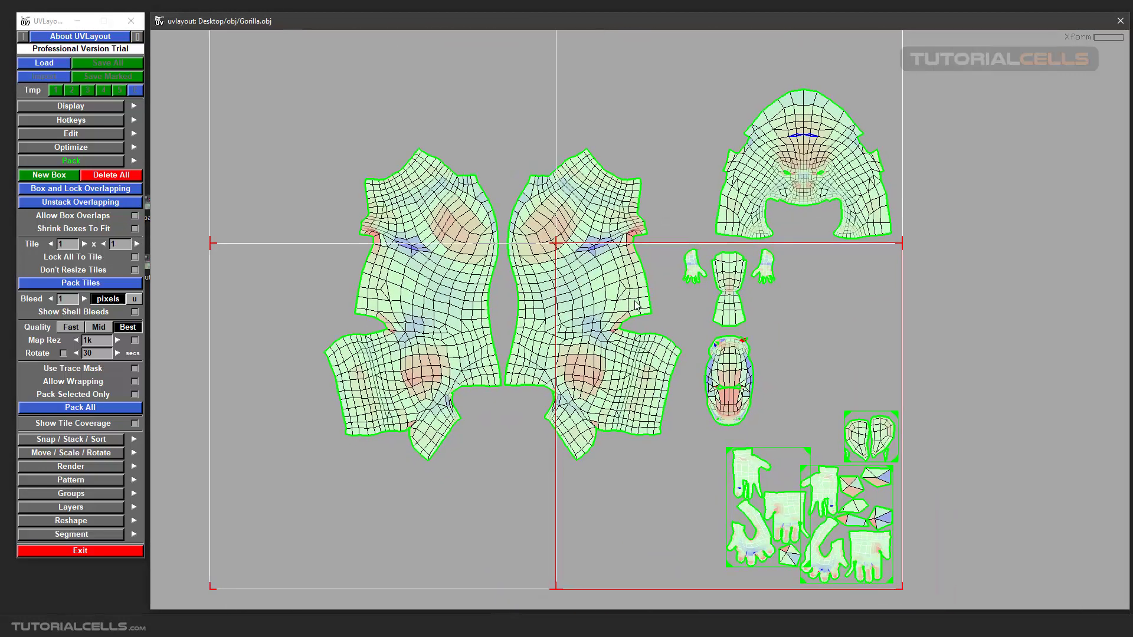
Remove the hand and ear boxes and move both body shells into the lower-left tile.
click(128, 204)
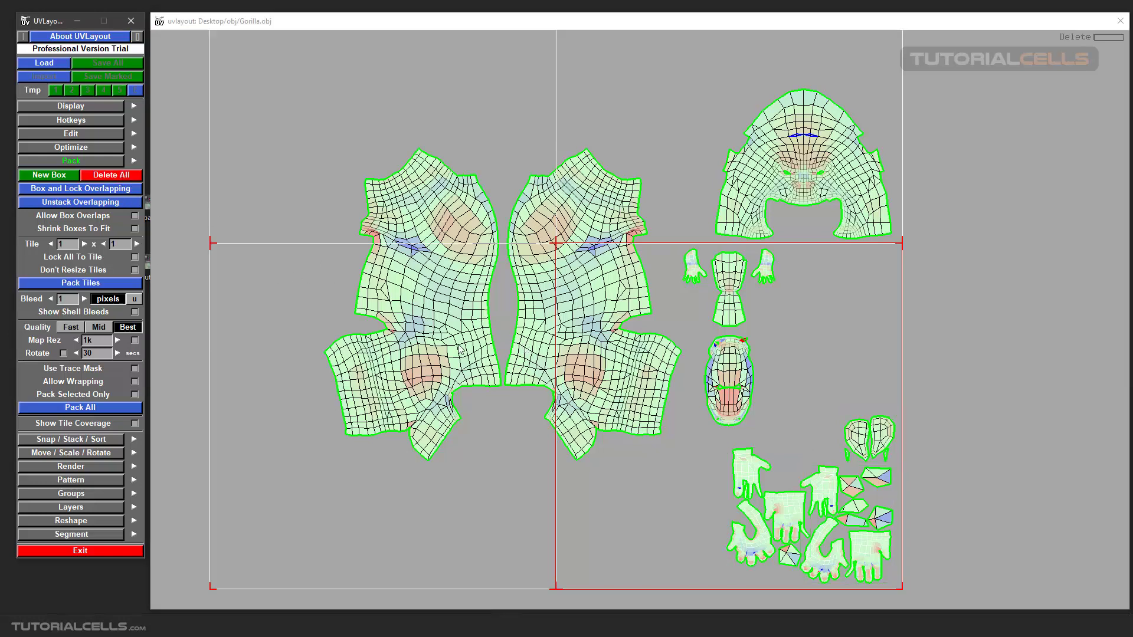
middle_drag(466, 323, 354, 417)
middle_drag(537, 323, 414, 423)
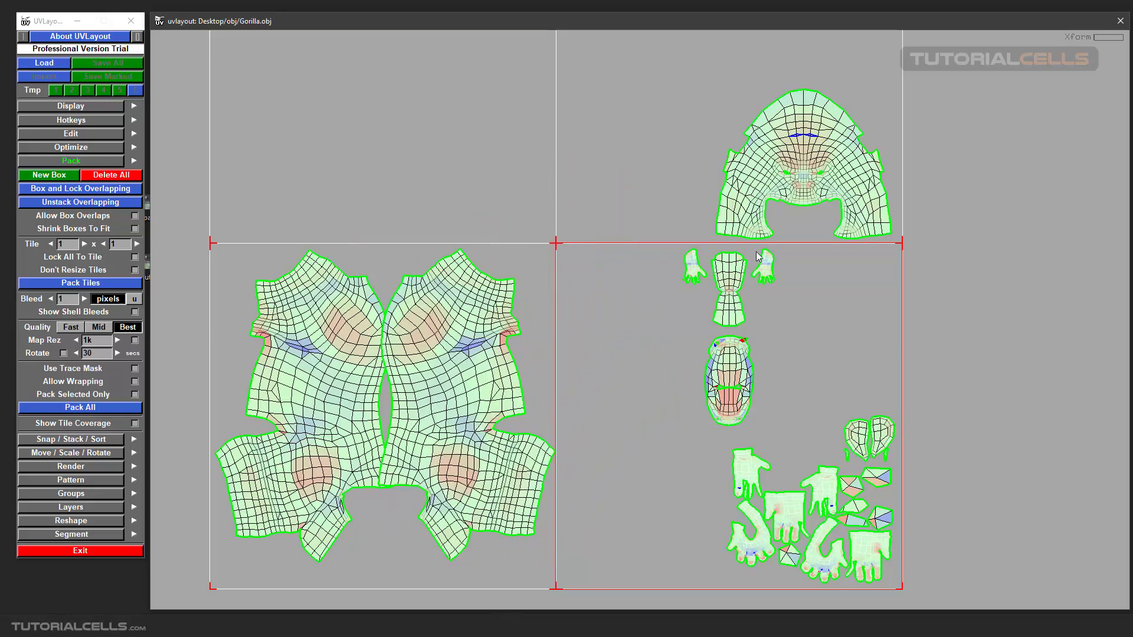
key(Home)
scroll(681, 279, up, 2)
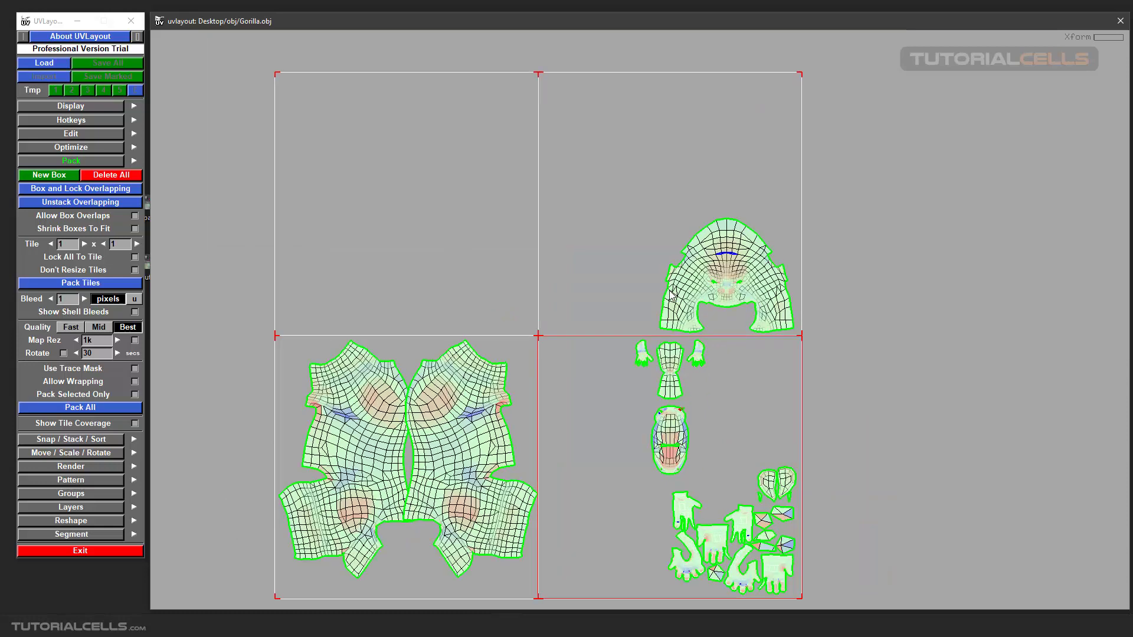
middle_drag(675, 292, 719, 245)
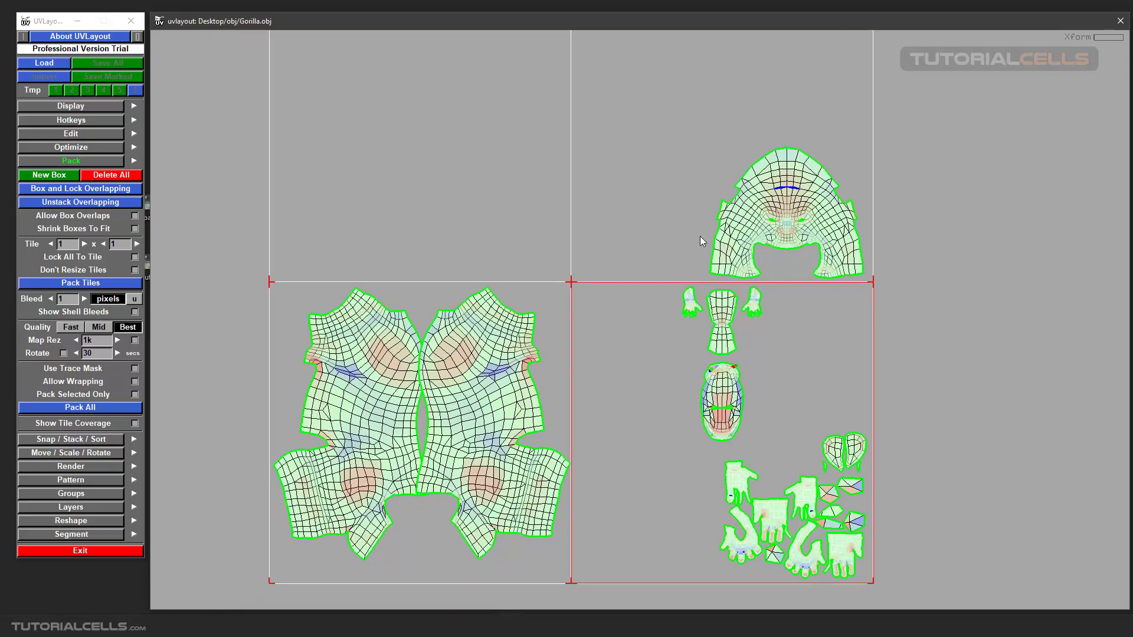
scroll(618, 152, down, 2)
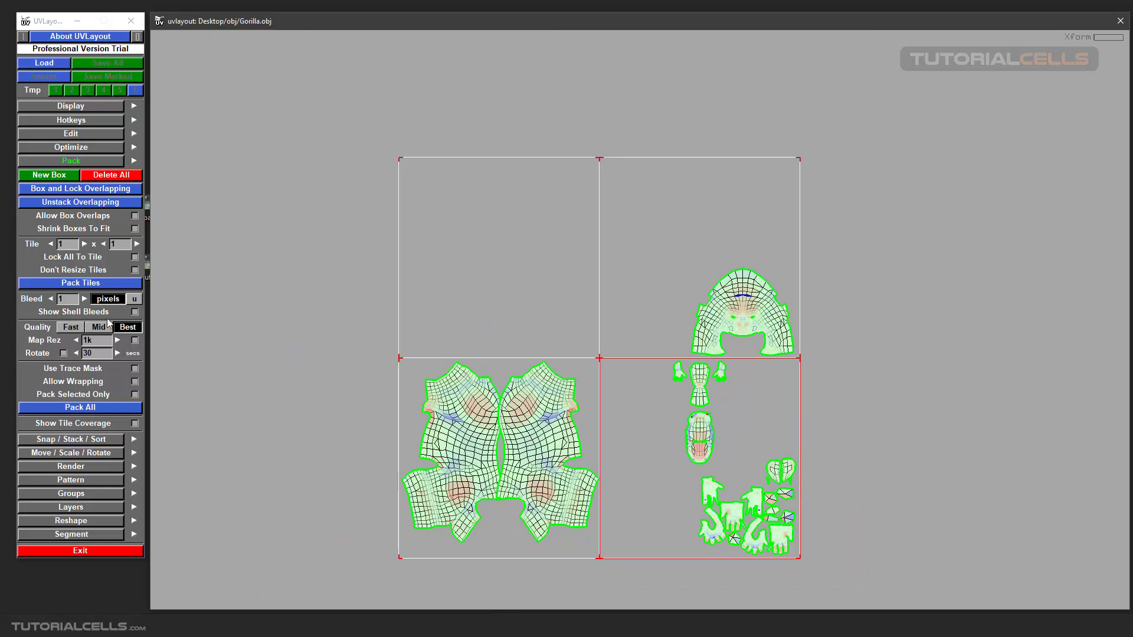
Try Pack Tiles across the 2x2 layout, then undo it with Ctrl+Z.
click(102, 284)
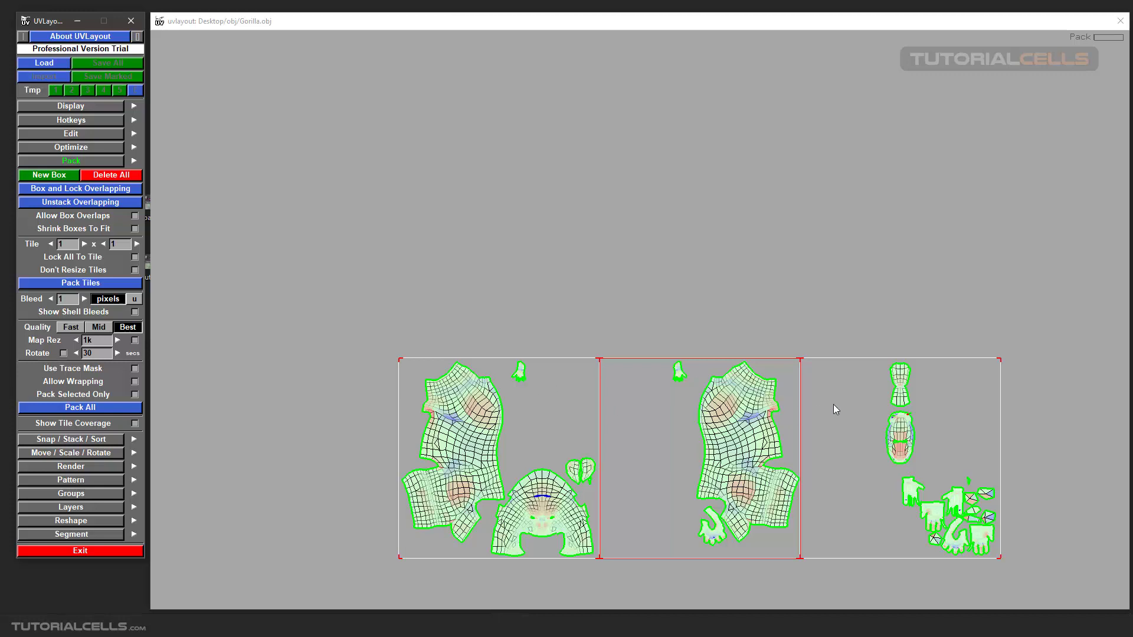
click(668, 383)
key(ctrl+z)
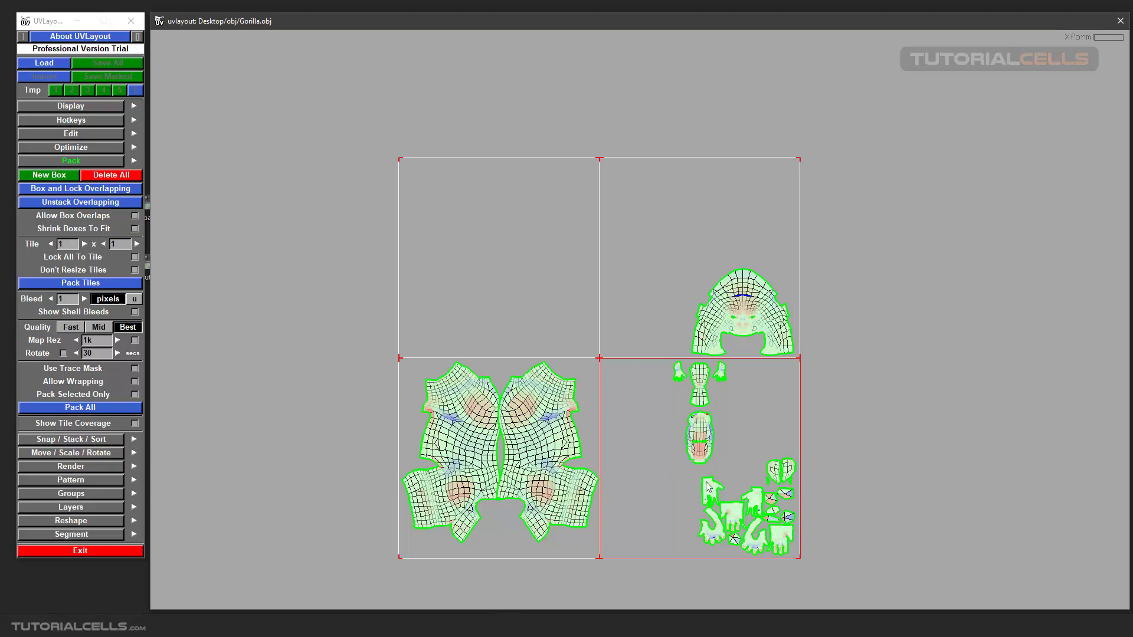
Box the selected hand shells, then delete that box and deselect the shells.
scroll(696, 479, up, 7)
drag(593, 186, 802, 407)
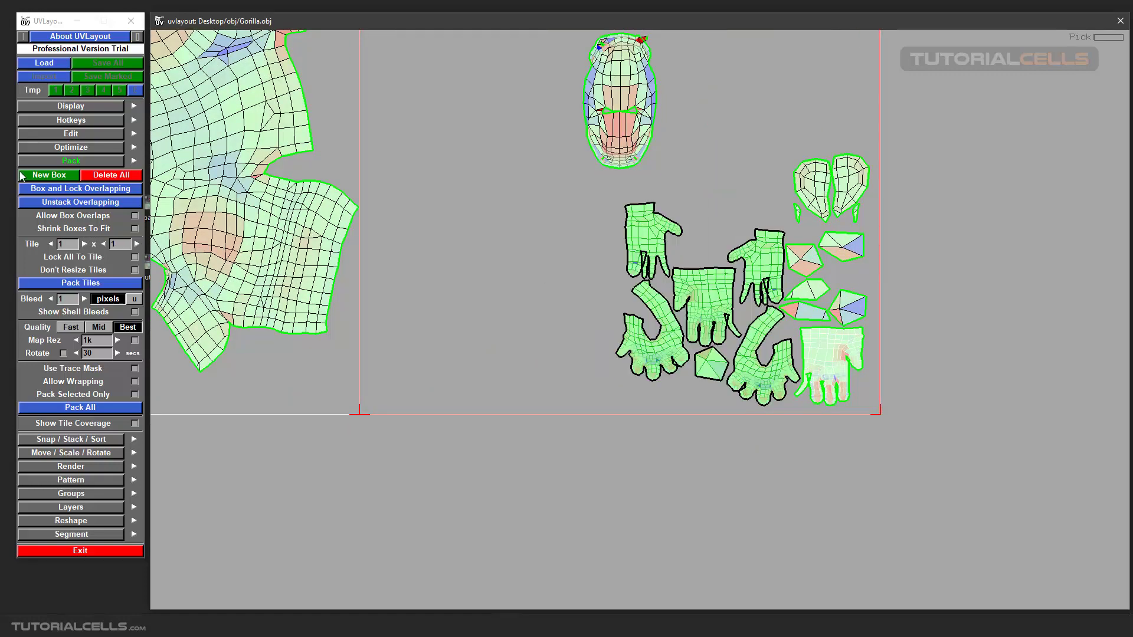
click(39, 177)
scroll(608, 200, up, 5)
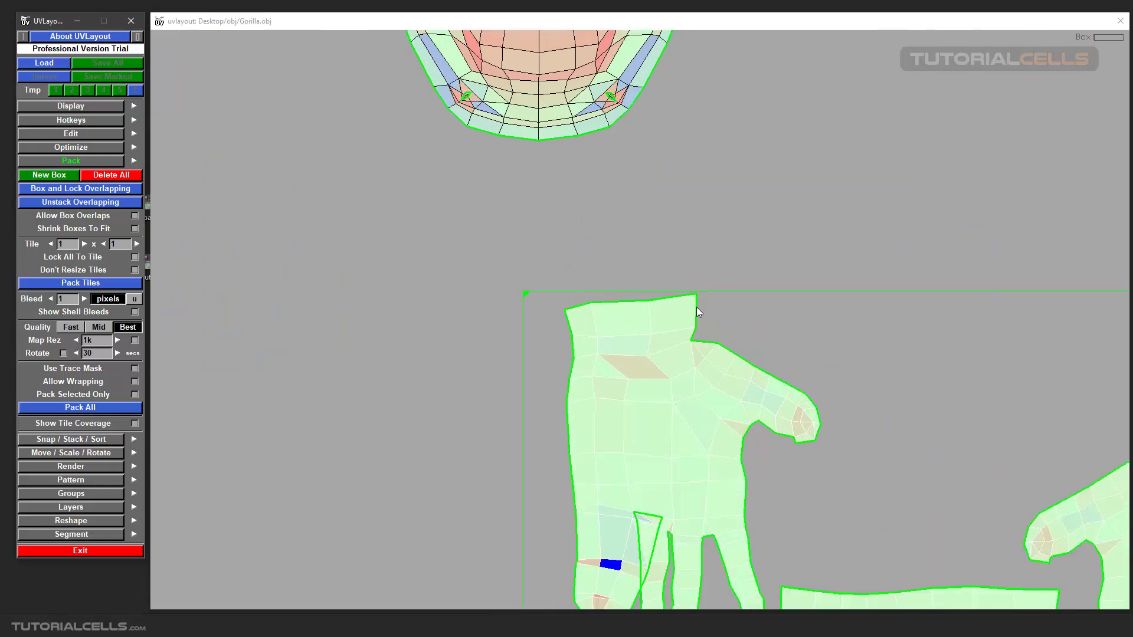
scroll(695, 306, up, 3)
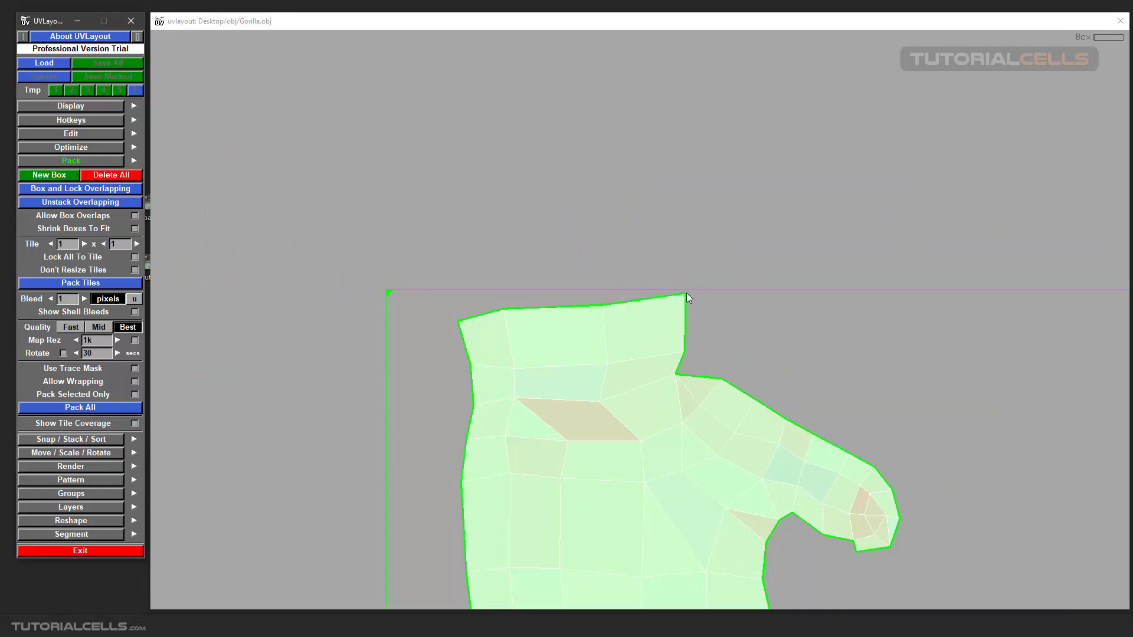
scroll(686, 293, down, 8)
key(Delete)
middle_drag(427, 339, 484, 341)
click(459, 320)
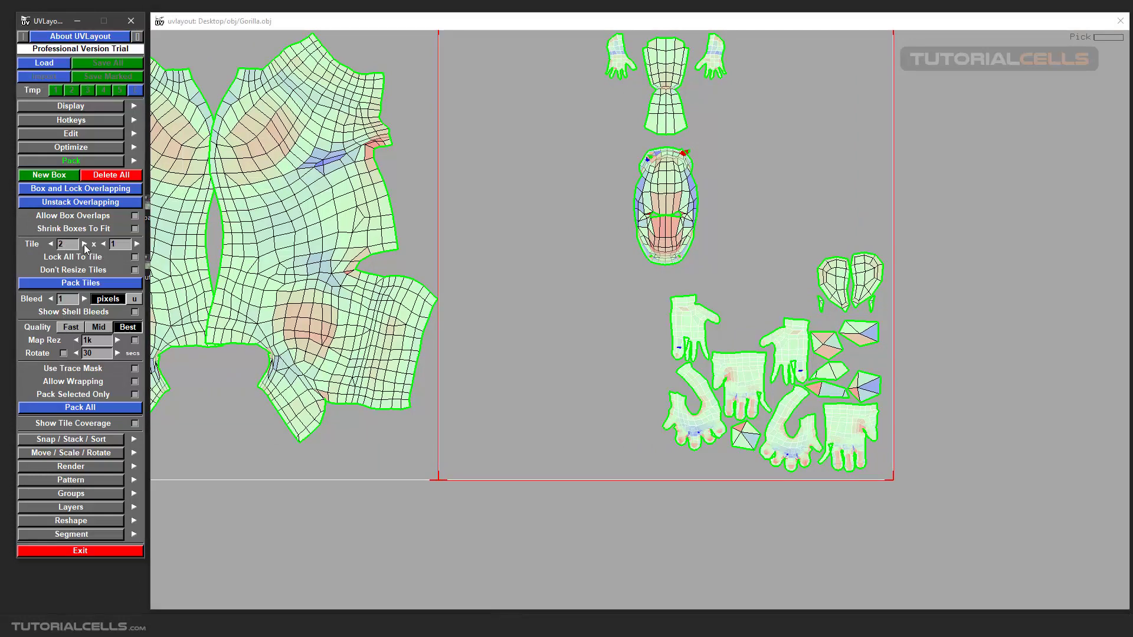
Test larger tile counts, then set Tile to 1 x 1 and Pack All into one tile.
click(84, 244)
scroll(562, 331, down, 2)
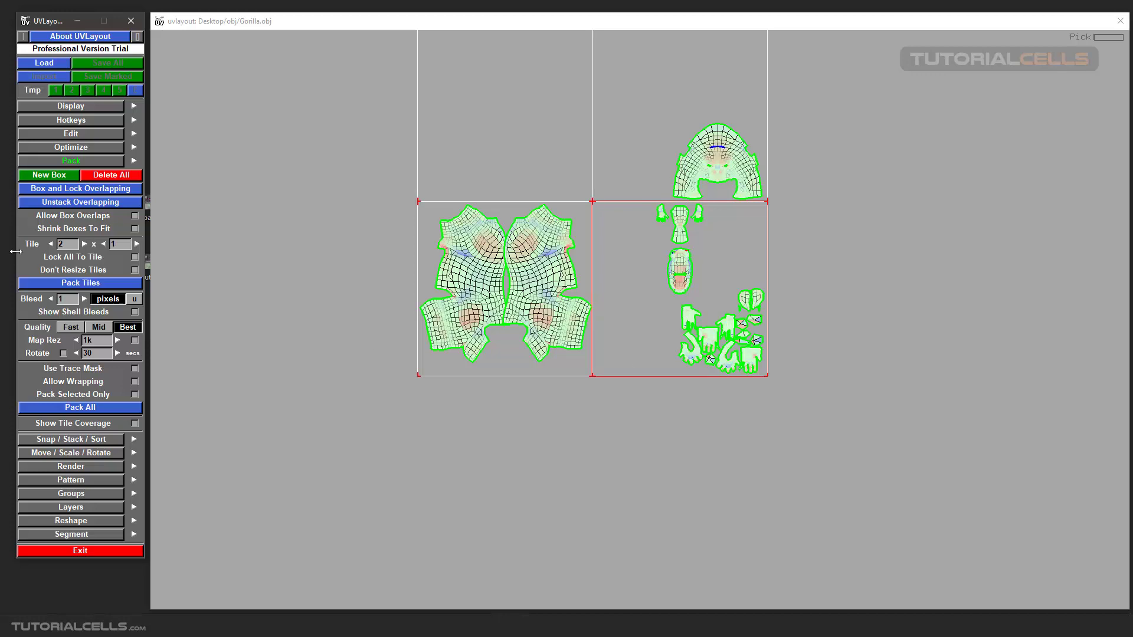
click(86, 244)
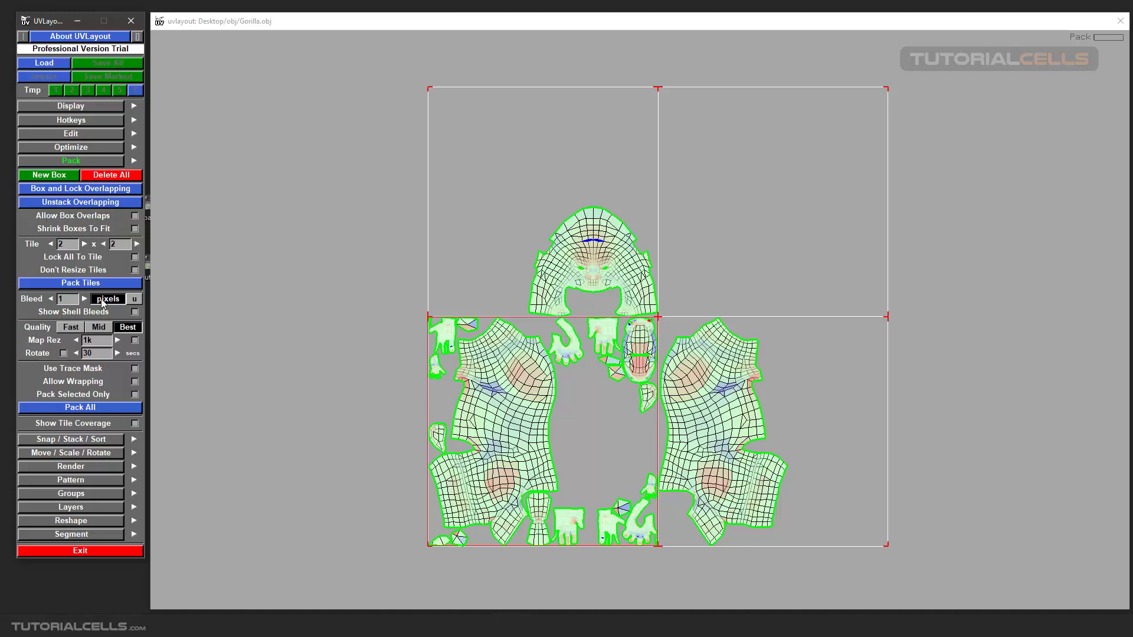
click(52, 245)
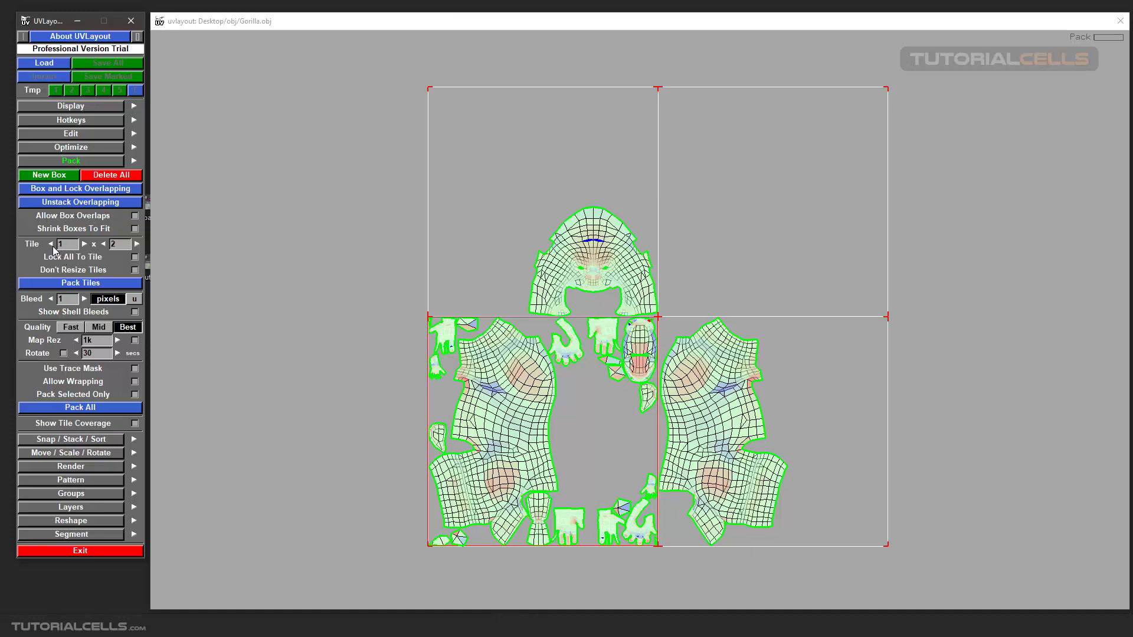
click(103, 244)
click(118, 407)
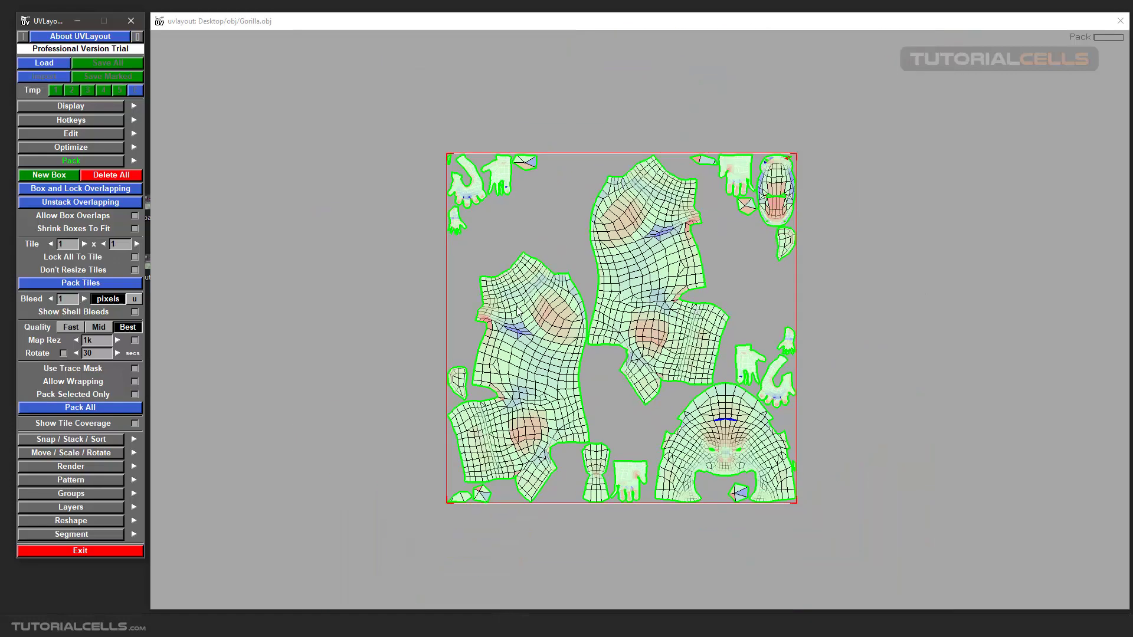
click(367, 307)
Undo the single-tile pack, then Pack All again with Don't Resize Tiles ticked.
key(ctrl+z)
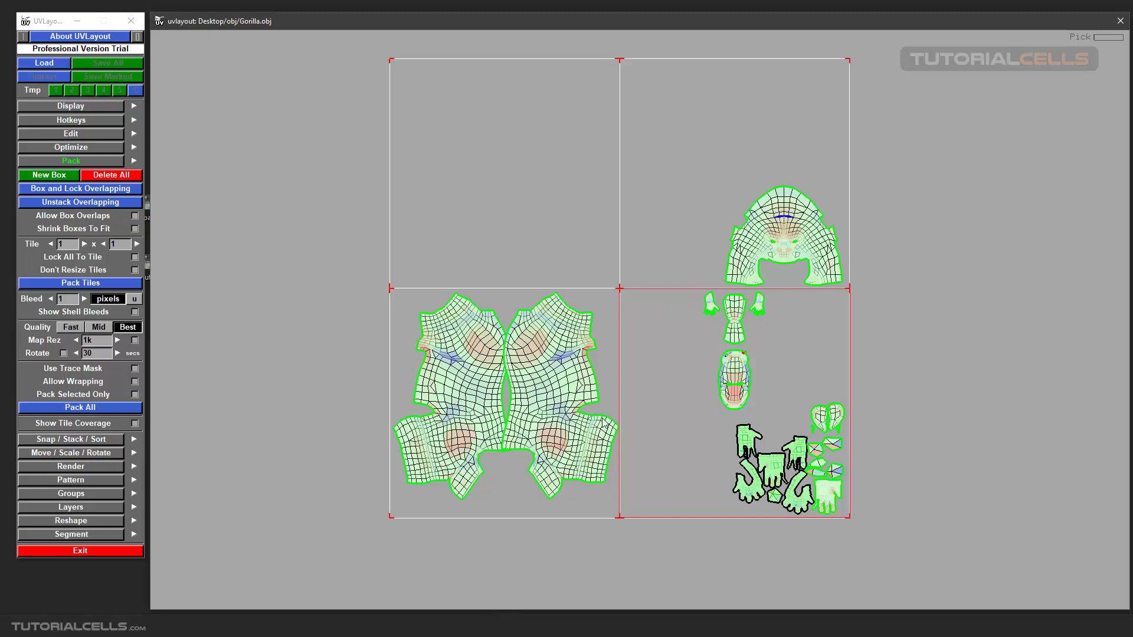
click(134, 270)
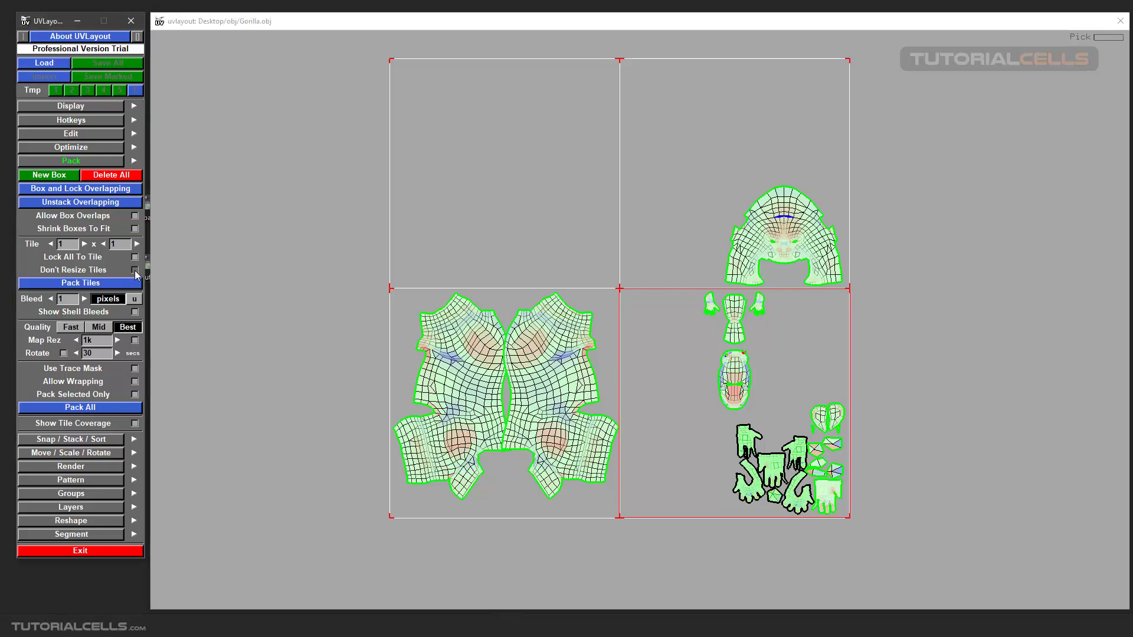
click(117, 409)
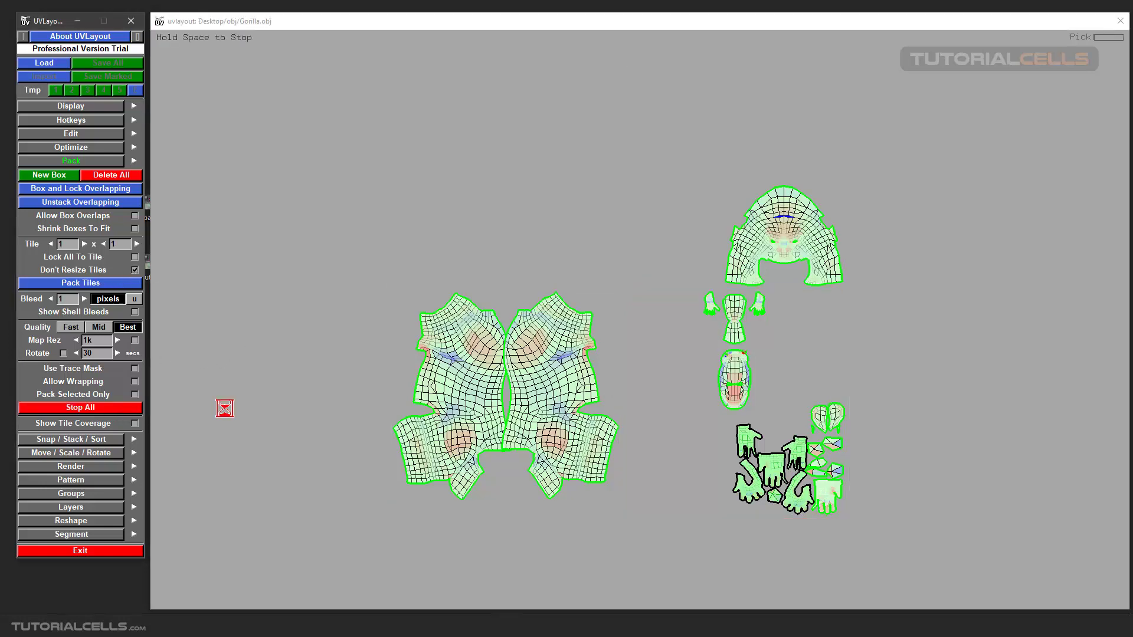
scroll(742, 308, up, 1)
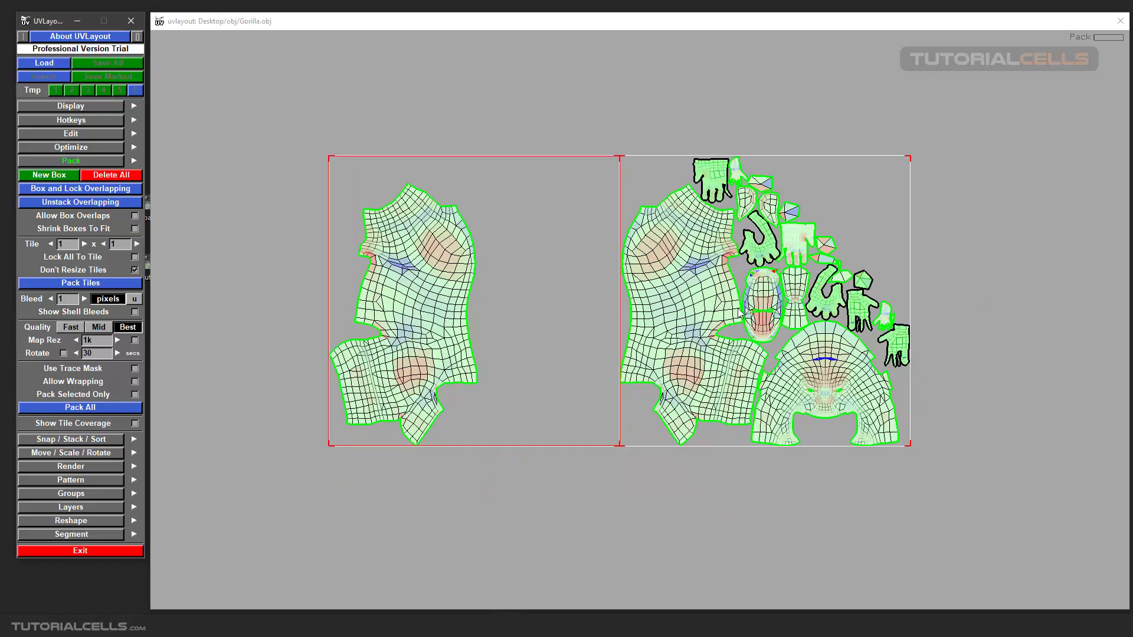
middle_drag(736, 309, 714, 317)
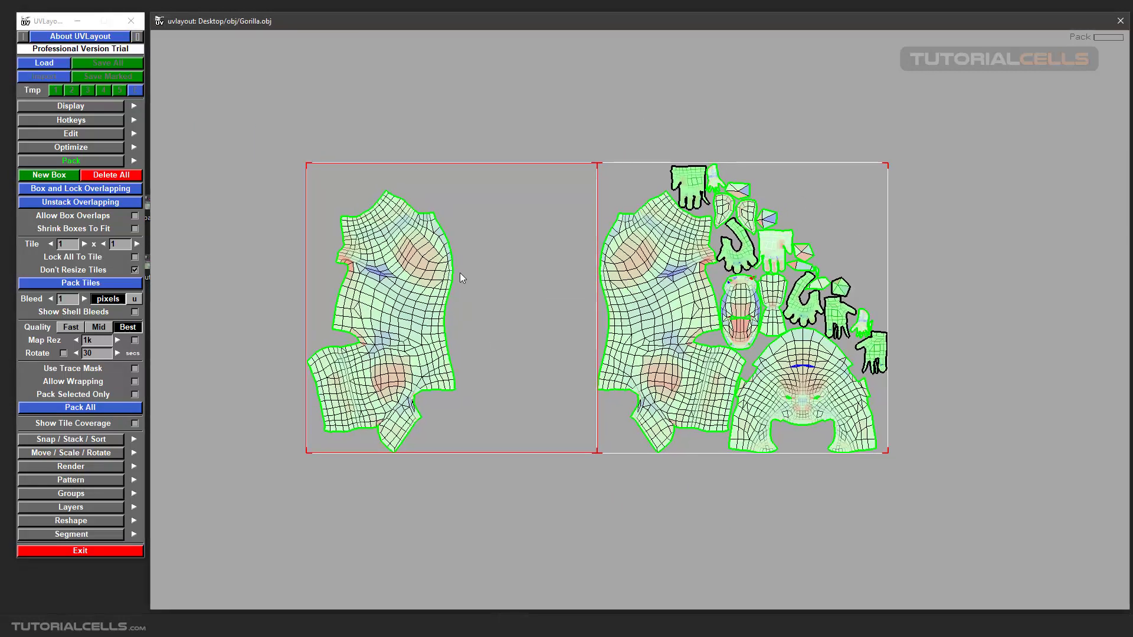
Untick Don't Resize Tiles, Pack All once more, then undo both packs.
click(135, 269)
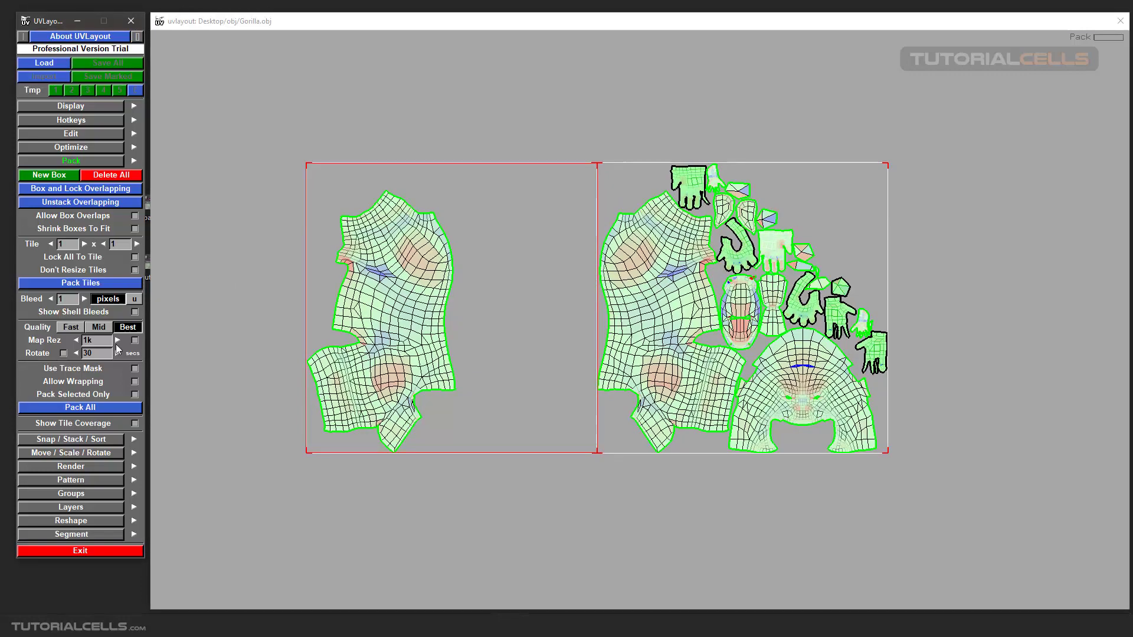
click(86, 407)
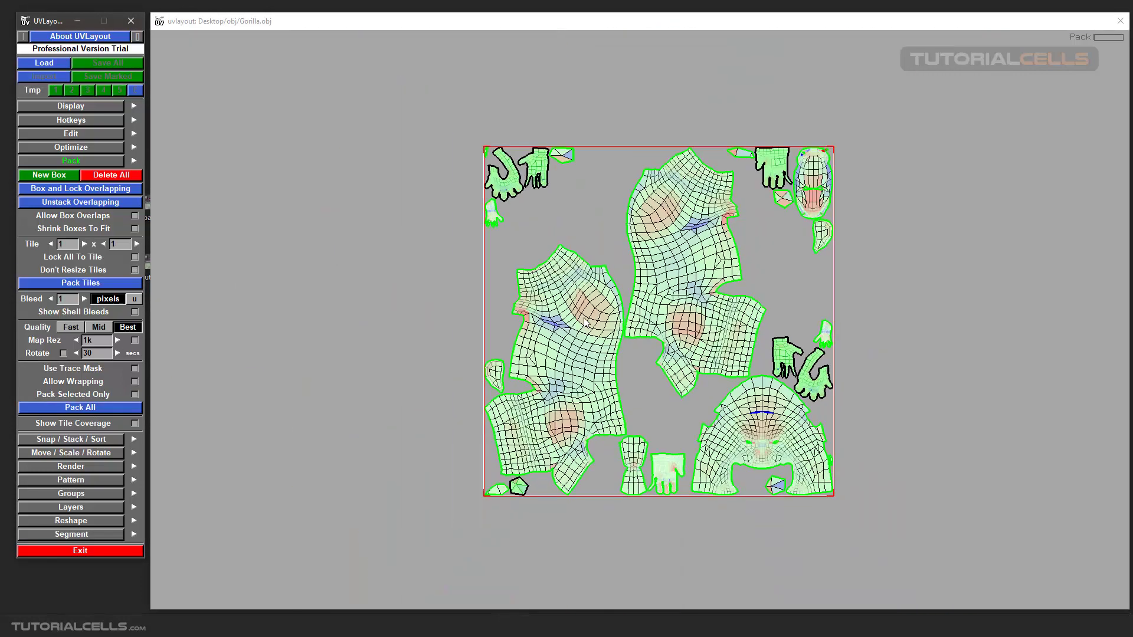
click(596, 312)
key(ctrl+z)
key(ctrl+z)
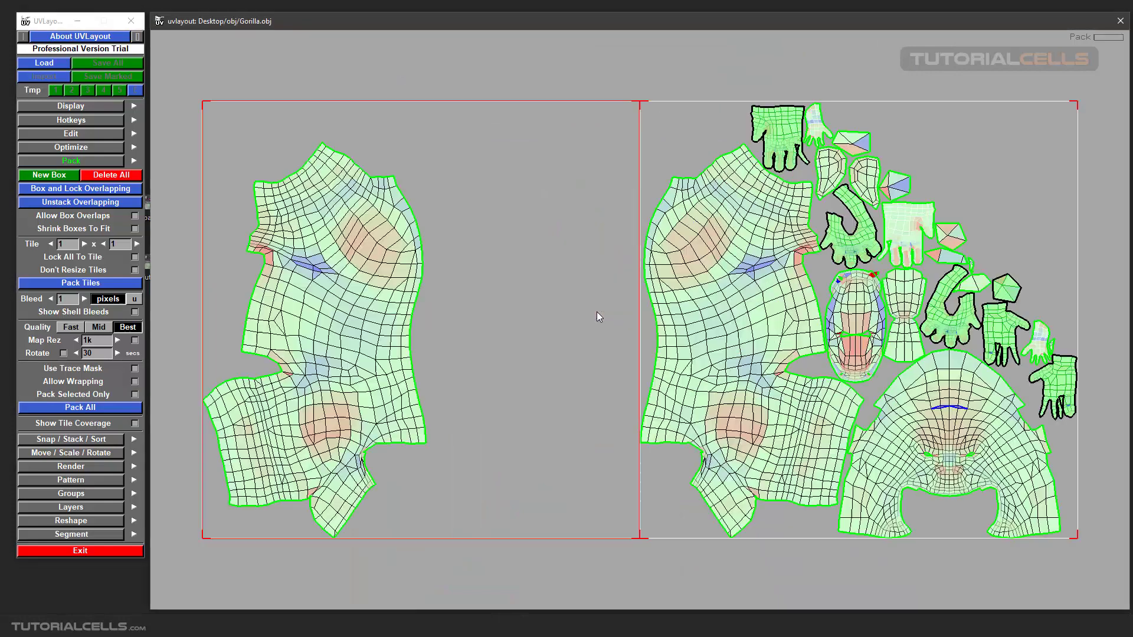
middle_drag(672, 311, 640, 265)
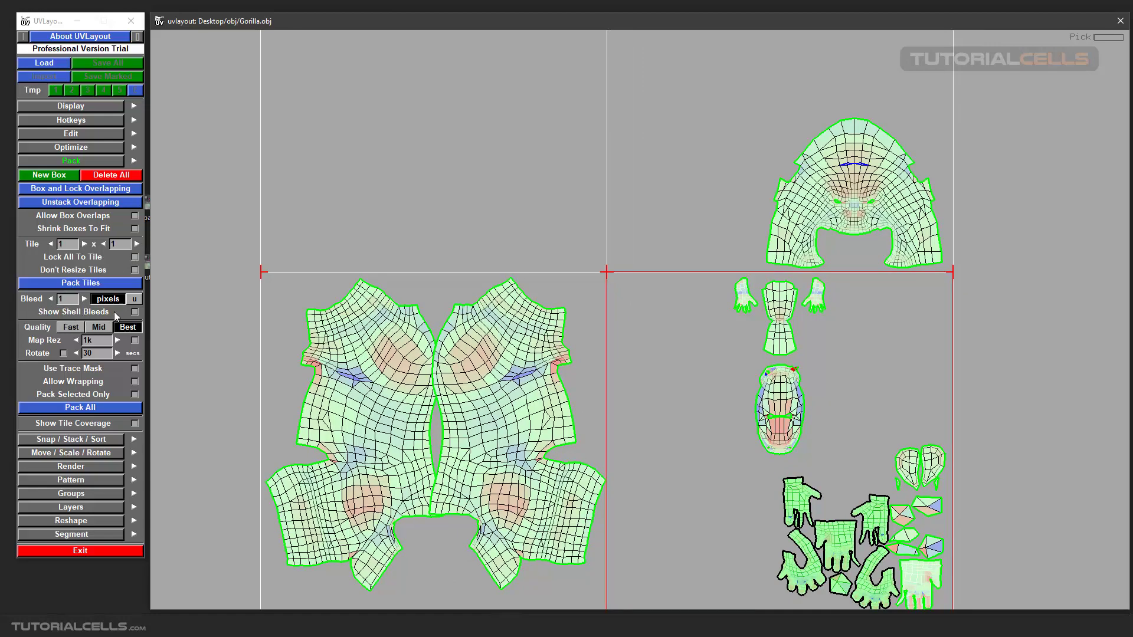
Turn on Show Shell Bleeds and zoom in on the hand shells' edges.
click(134, 312)
scroll(443, 365, up, 2)
scroll(450, 366, up, 2)
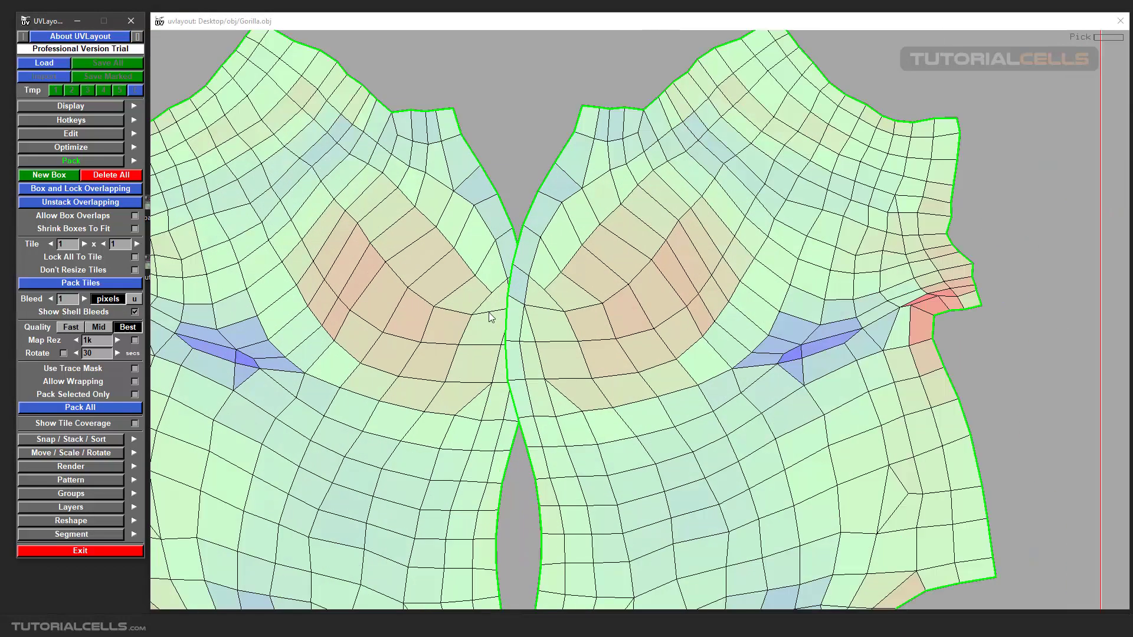
scroll(911, 366, down, 4)
middle_drag(911, 366, 511, 387)
scroll(668, 404, up, 2)
scroll(671, 408, up, 8)
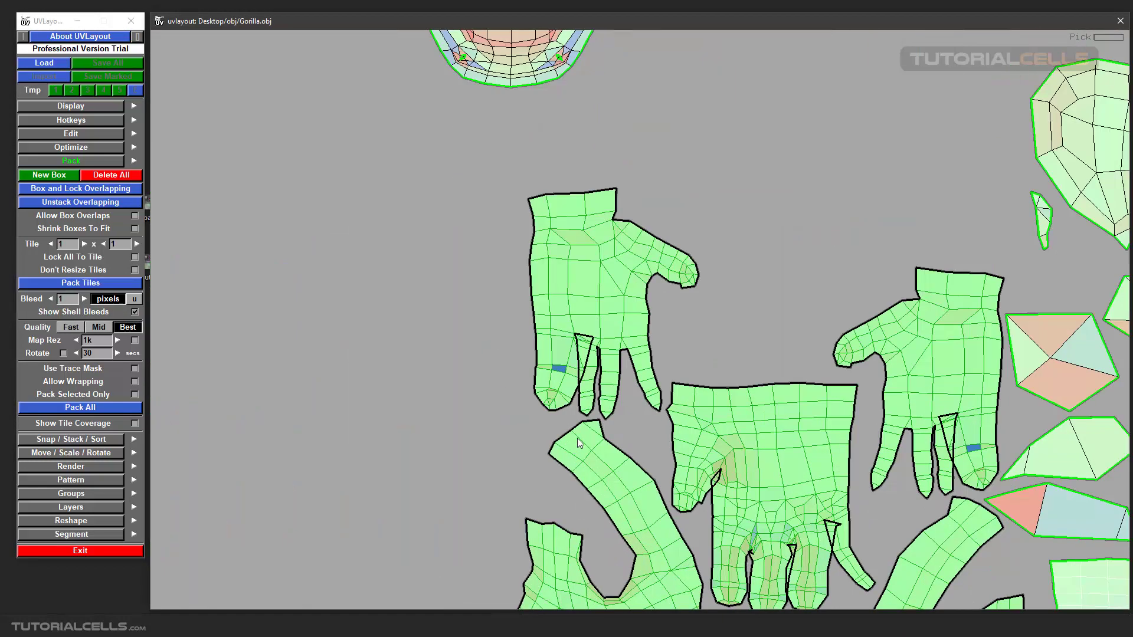
scroll(584, 276, up, 1)
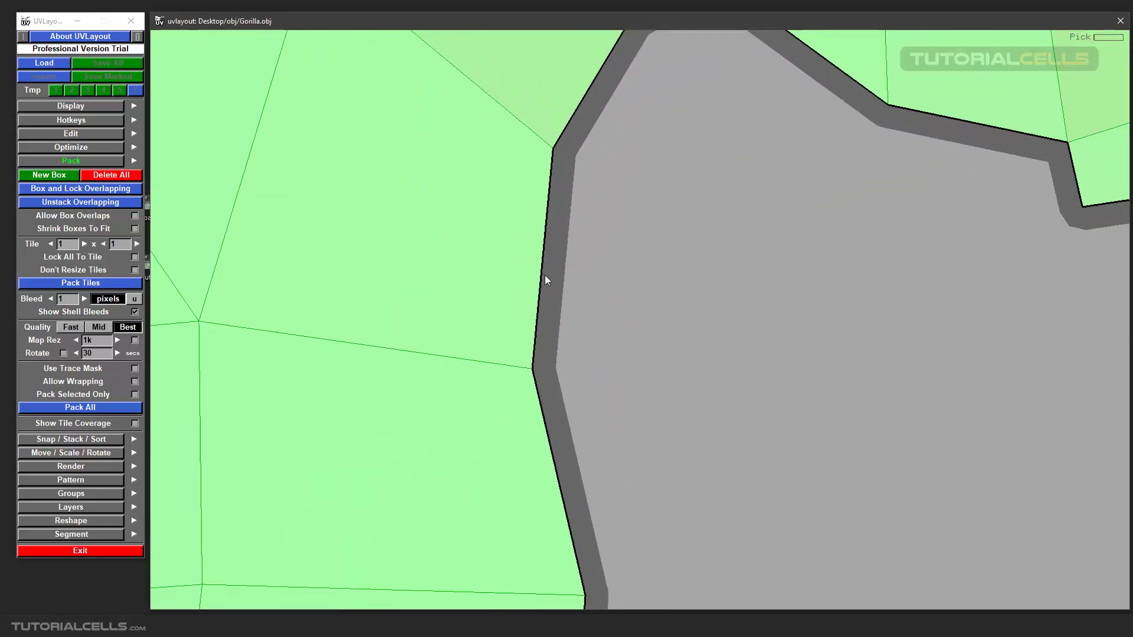
scroll(583, 295, down, 2)
scroll(884, 284, down, 3)
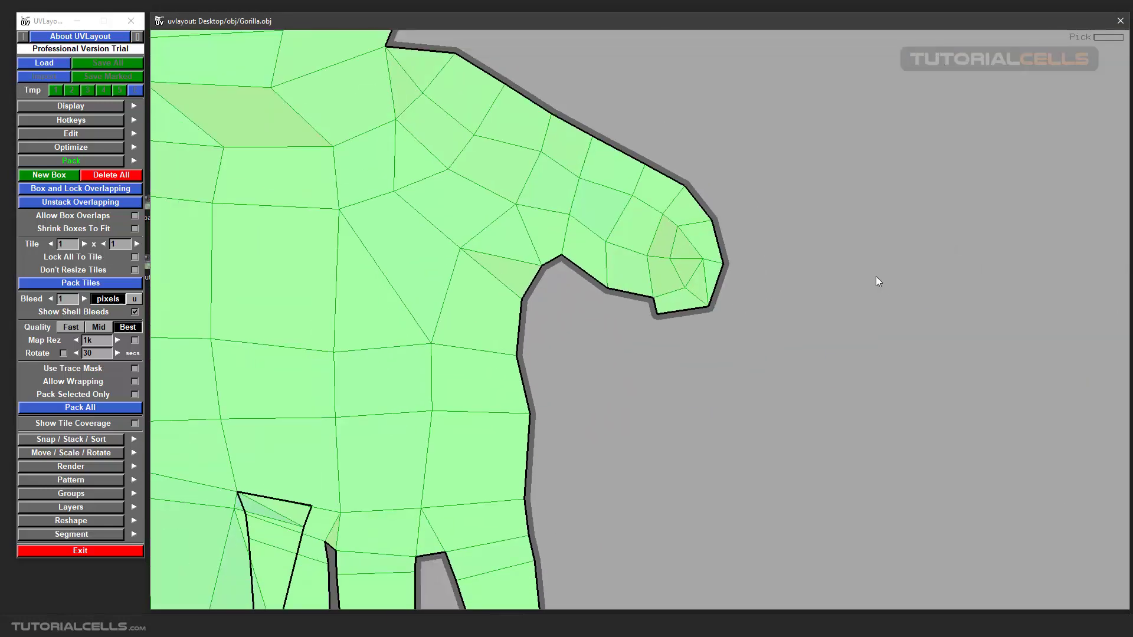
Widen the shell bleed from 1 to 3 pixels and check the fingertip shells.
click(83, 299)
click(83, 299)
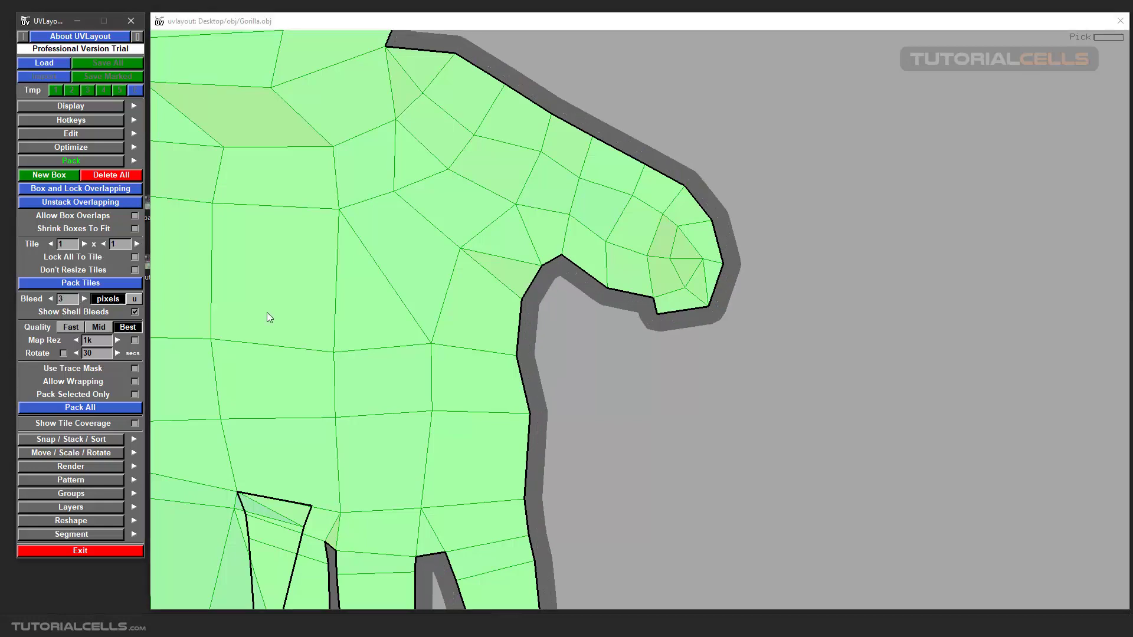
scroll(653, 328, down, 6)
middle_drag(605, 460, 646, 319)
scroll(650, 316, up, 6)
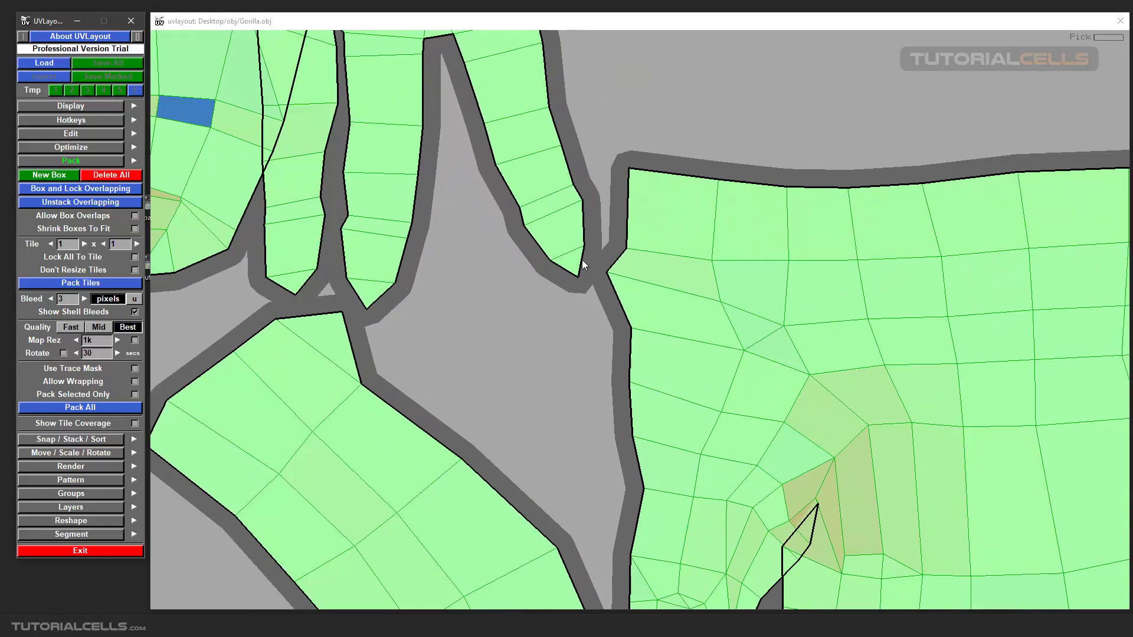
Try a Pack All with the wider 3-pixel bleed and zoom in.
click(131, 407)
scroll(745, 313, up, 5)
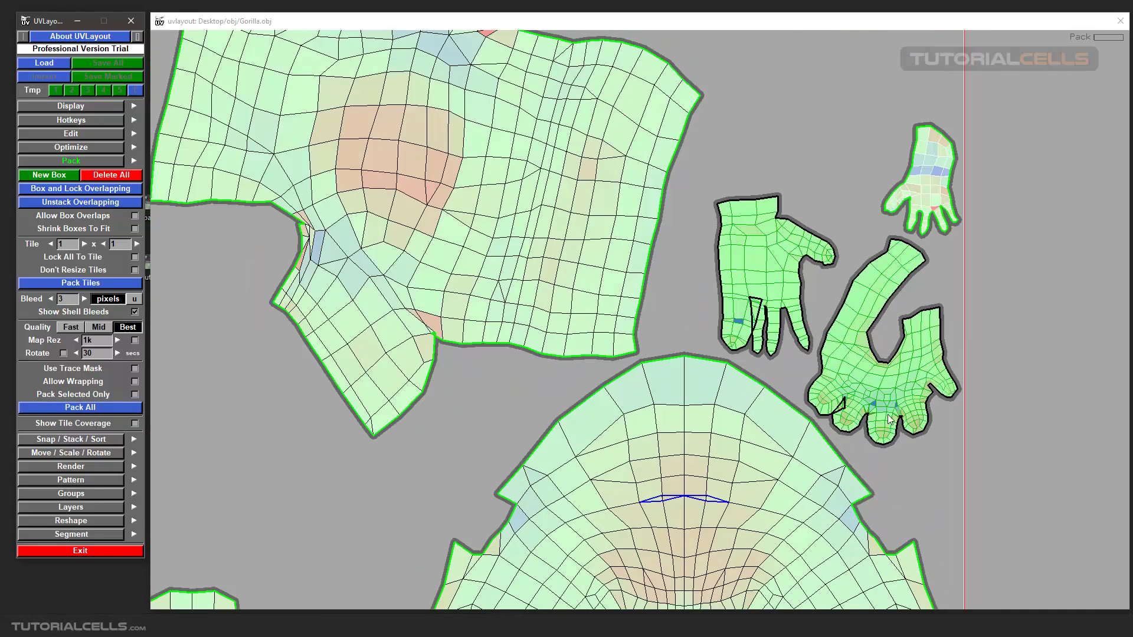
scroll(745, 313, up, 3)
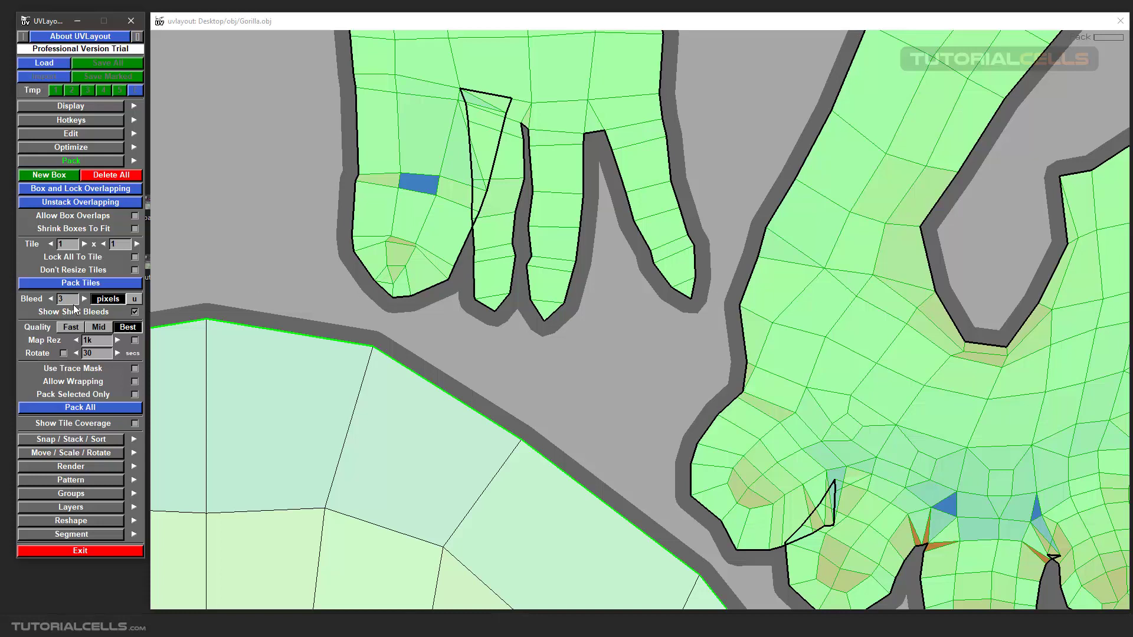
Lower the bleed back to 1 pixel, hide the bleed borders, and zoom out.
click(51, 298)
click(51, 298)
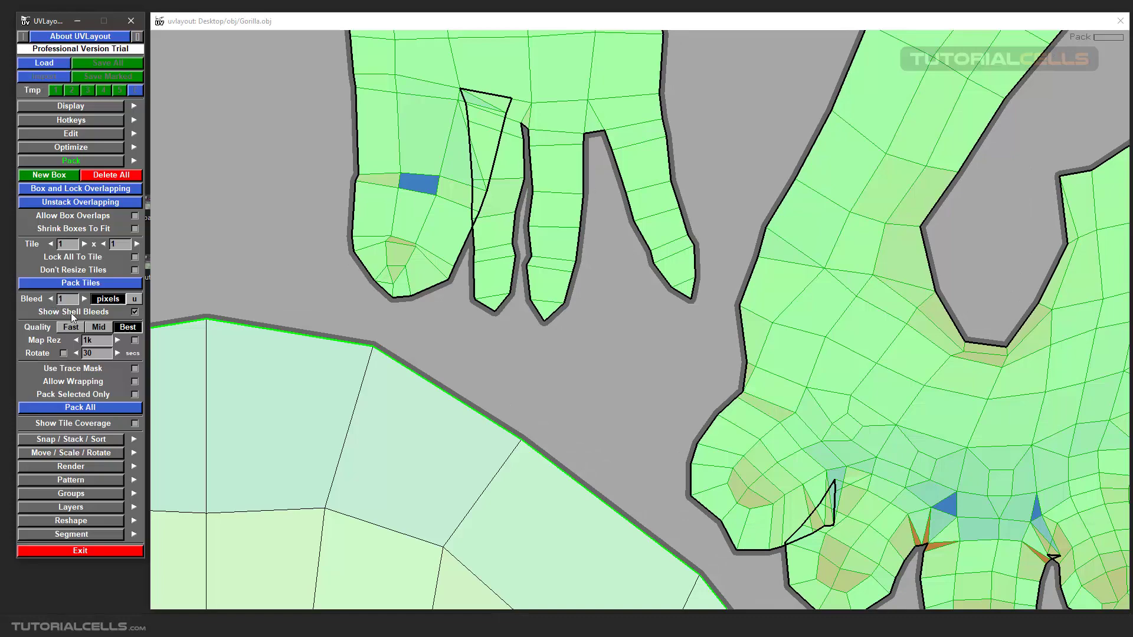
click(135, 311)
scroll(666, 285, down, 5)
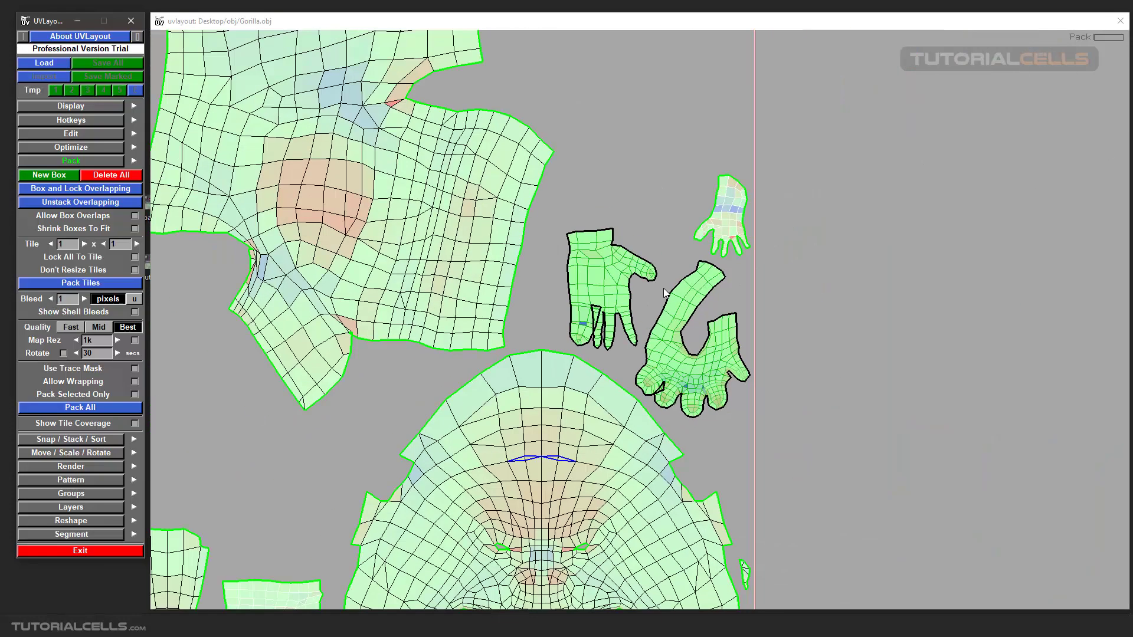
scroll(664, 288, down, 3)
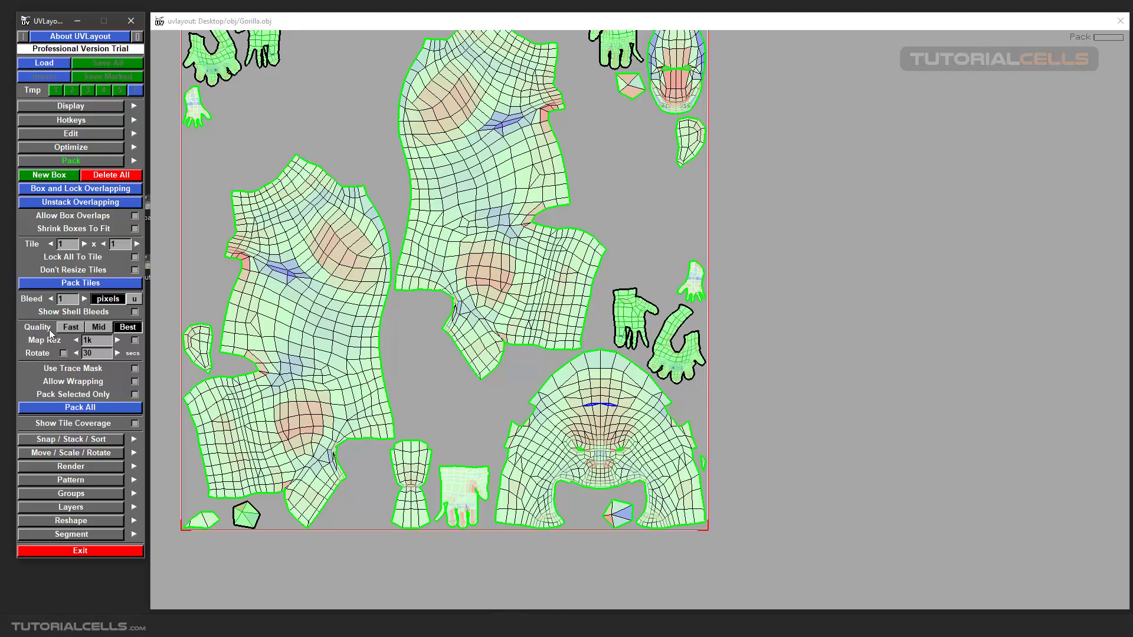
Center the tile in view and change Map Rez from 1k to 2k.
middle_drag(520, 288, 666, 323)
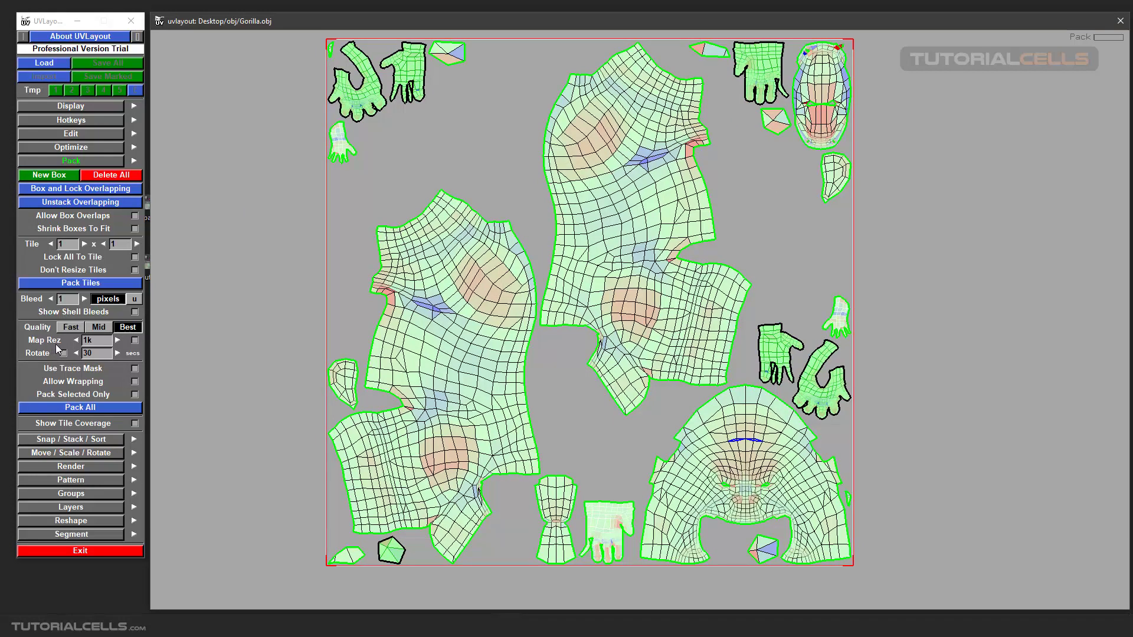
scroll(428, 291, down, 3)
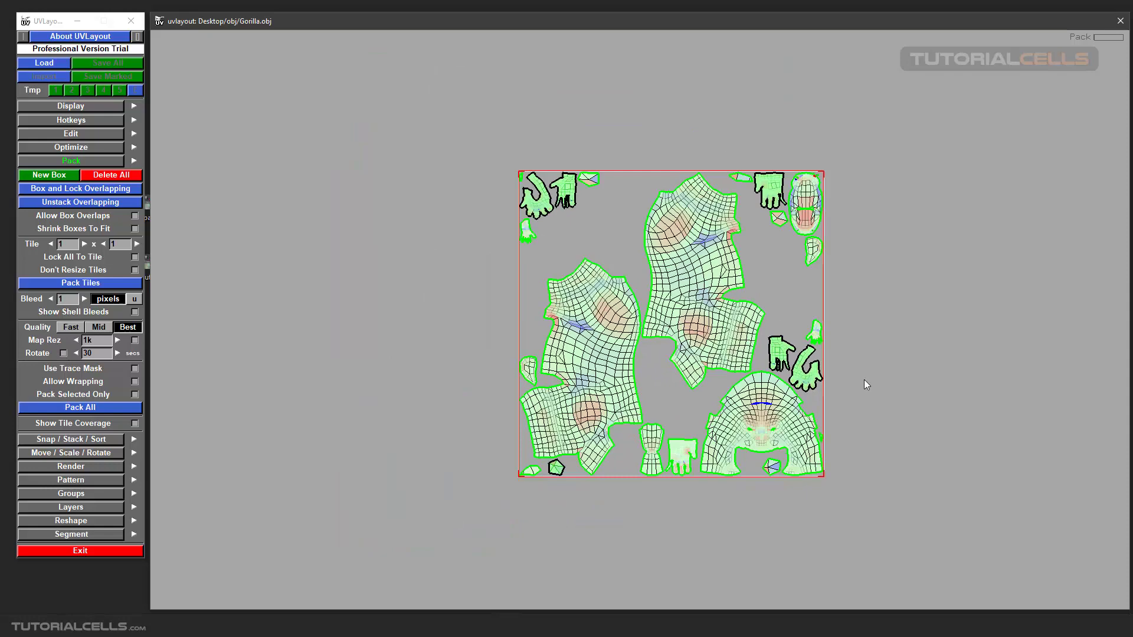
scroll(848, 408, up, 3)
middle_drag(667, 297, 667, 370)
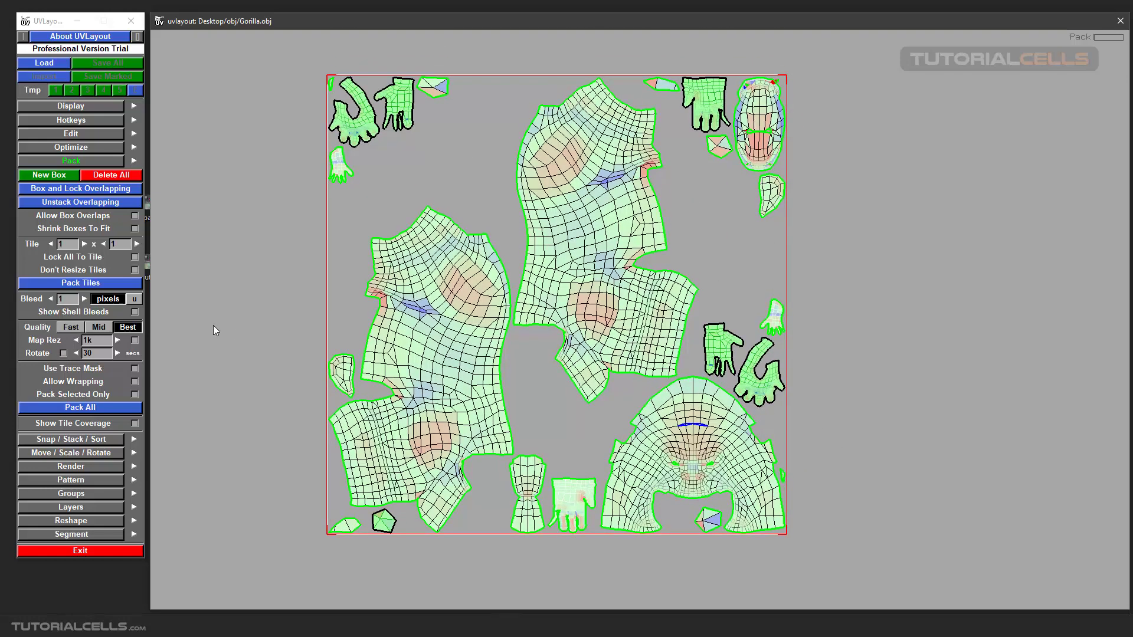
click(117, 340)
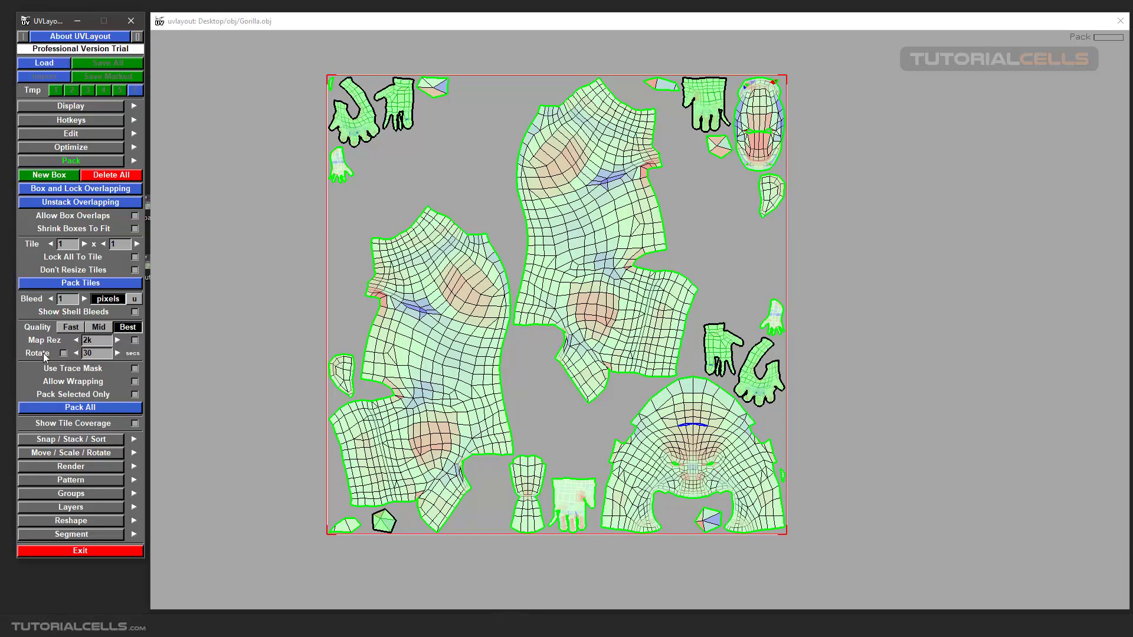
scroll(438, 355, down, 3)
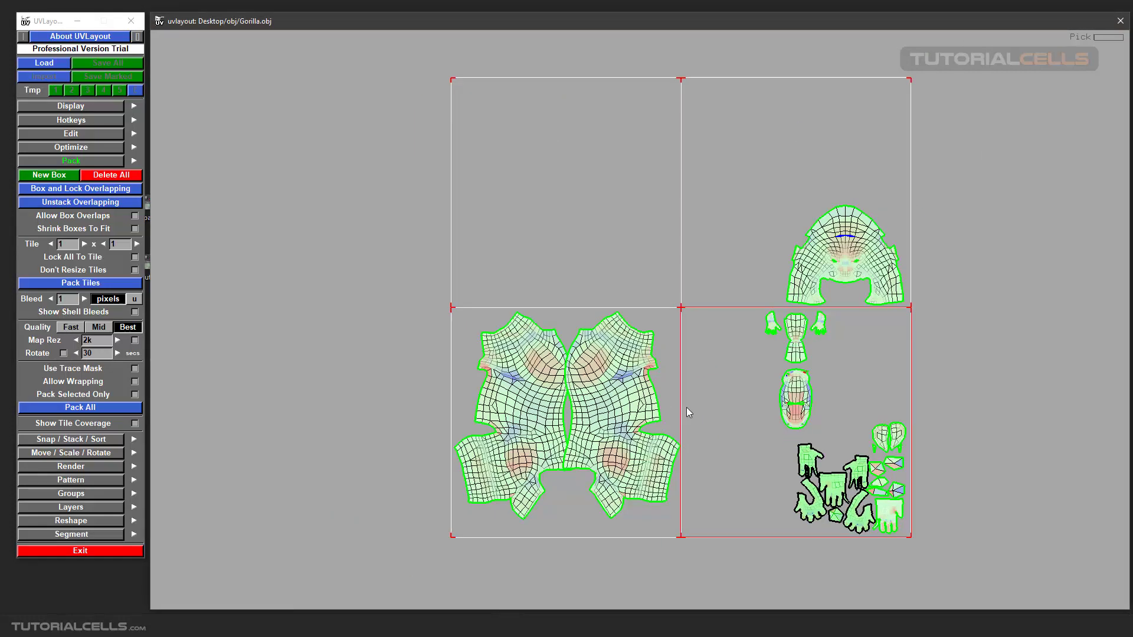
Enable Rotate in the Pack panel with a 30-second search time.
middle_drag(686, 407, 624, 348)
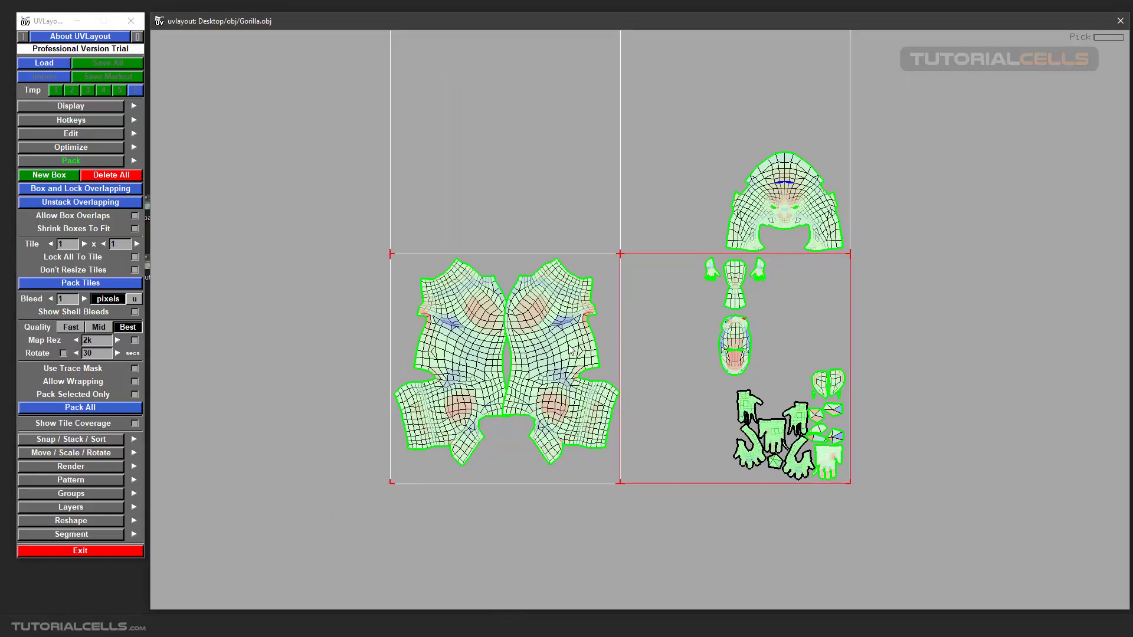
click(63, 353)
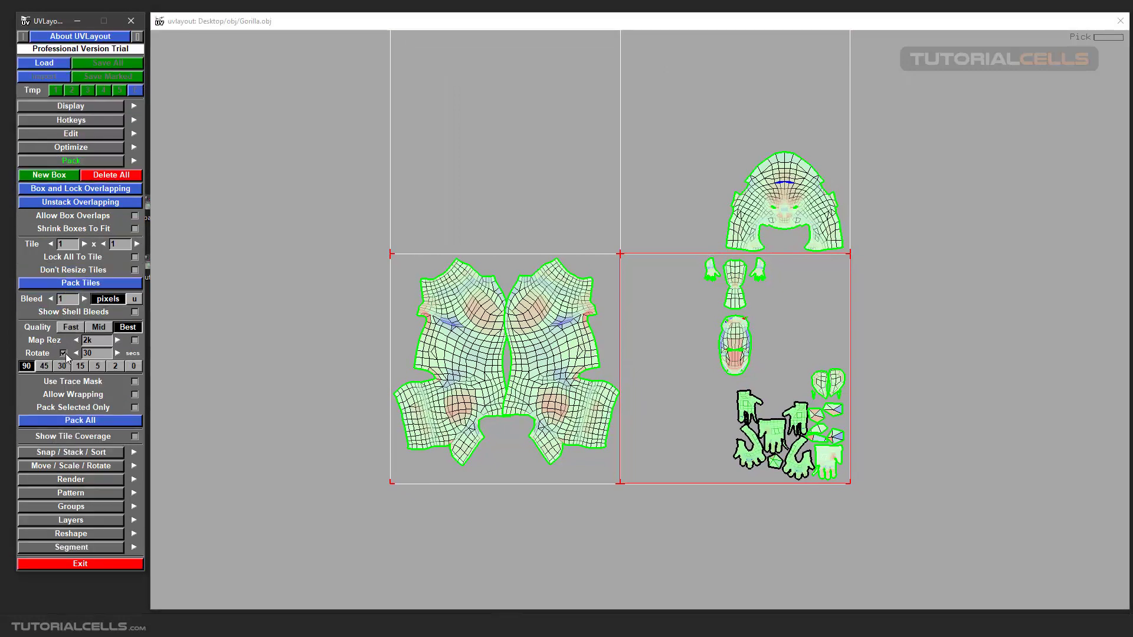
click(117, 354)
click(76, 354)
click(77, 354)
Pack all gorilla shells into the single tile and view the finished pack.
middle_drag(656, 416, 608, 436)
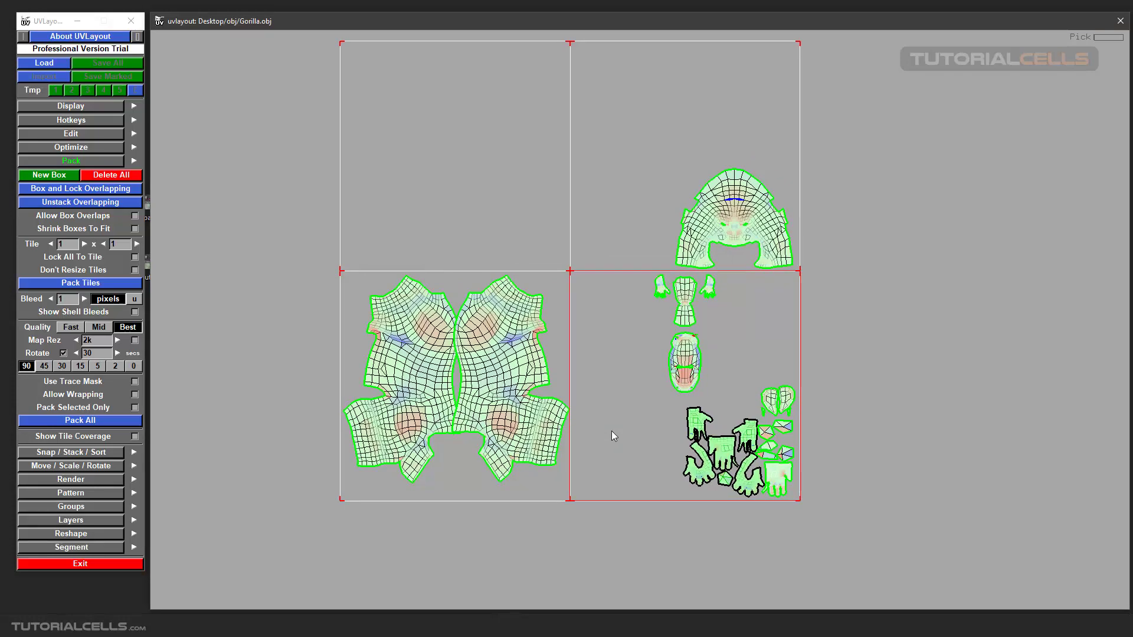
click(81, 420)
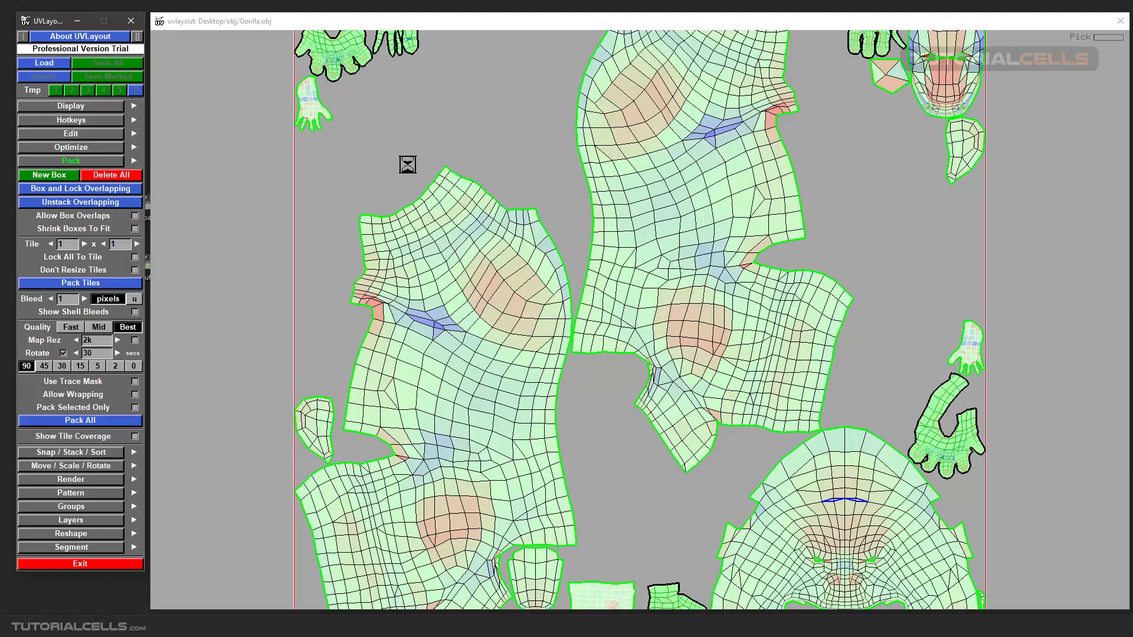
scroll(620, 162, down, 2)
scroll(730, 313, down, 1)
middle_drag(730, 291, 735, 200)
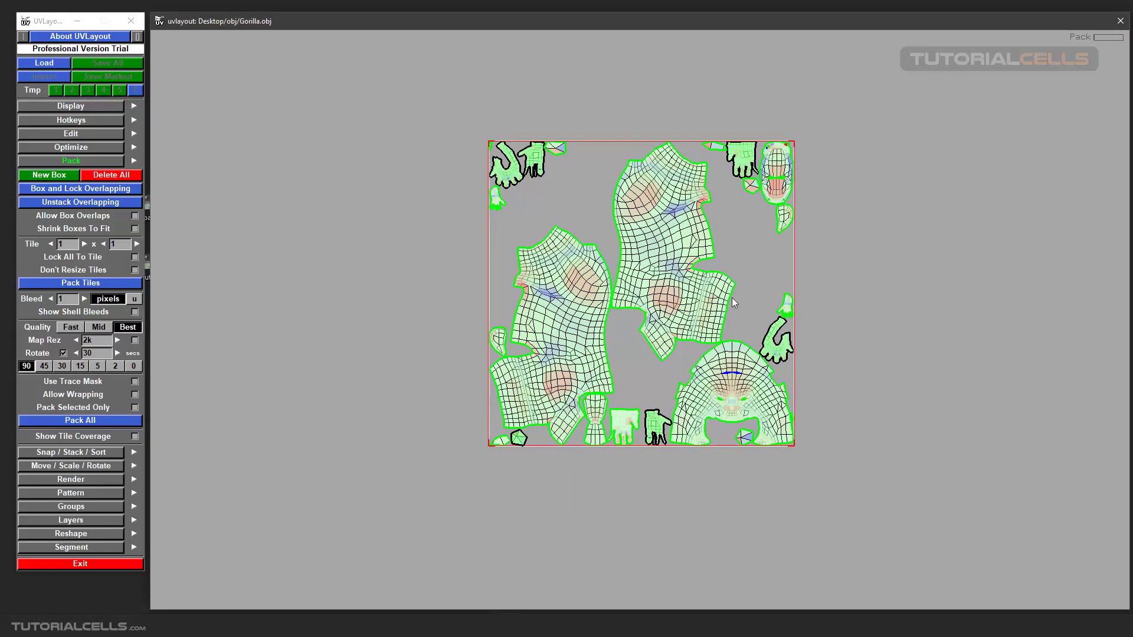
Rotate the torso shell to a new orientation, then switch off Rotate for packing.
scroll(717, 313, up, 2)
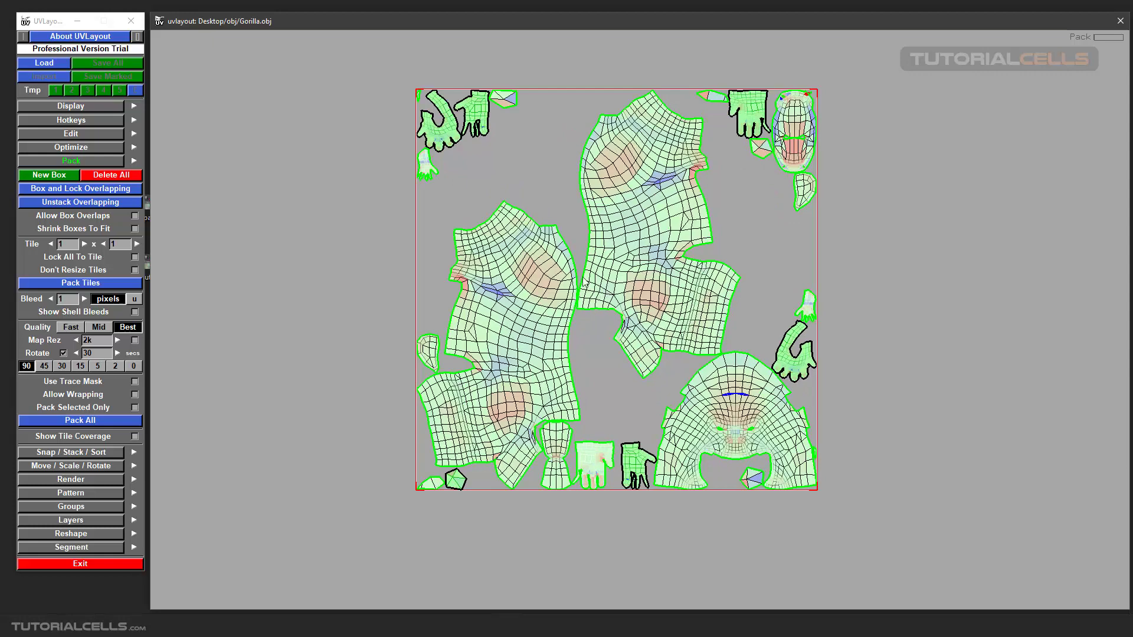
click(628, 258)
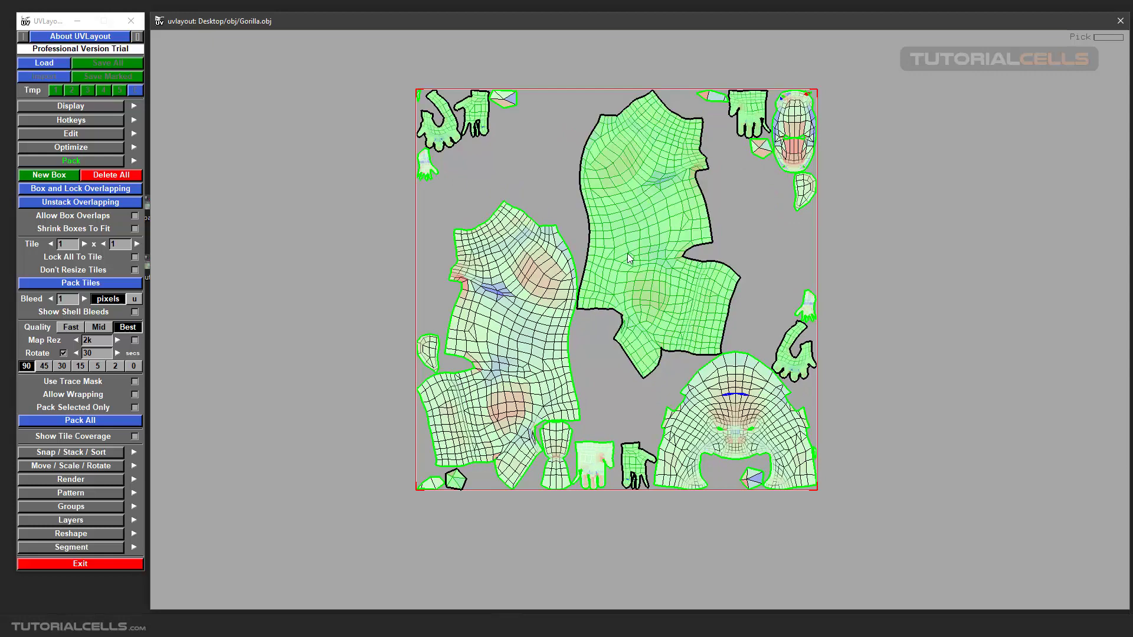
drag(628, 253, 601, 285)
right_drag(601, 286, 631, 296)
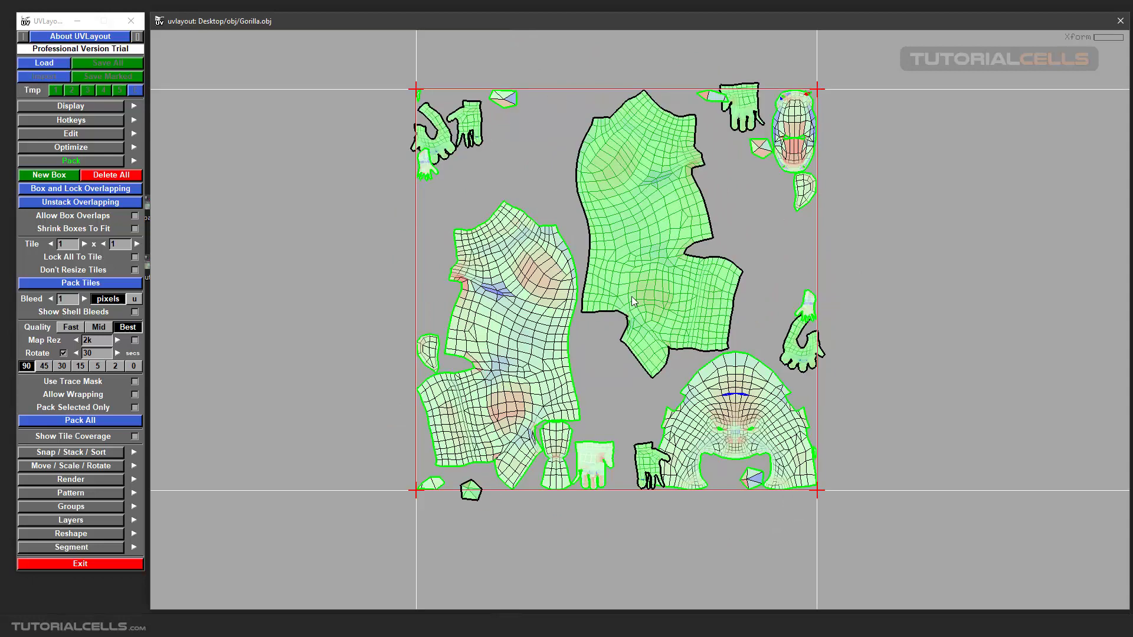
click(63, 352)
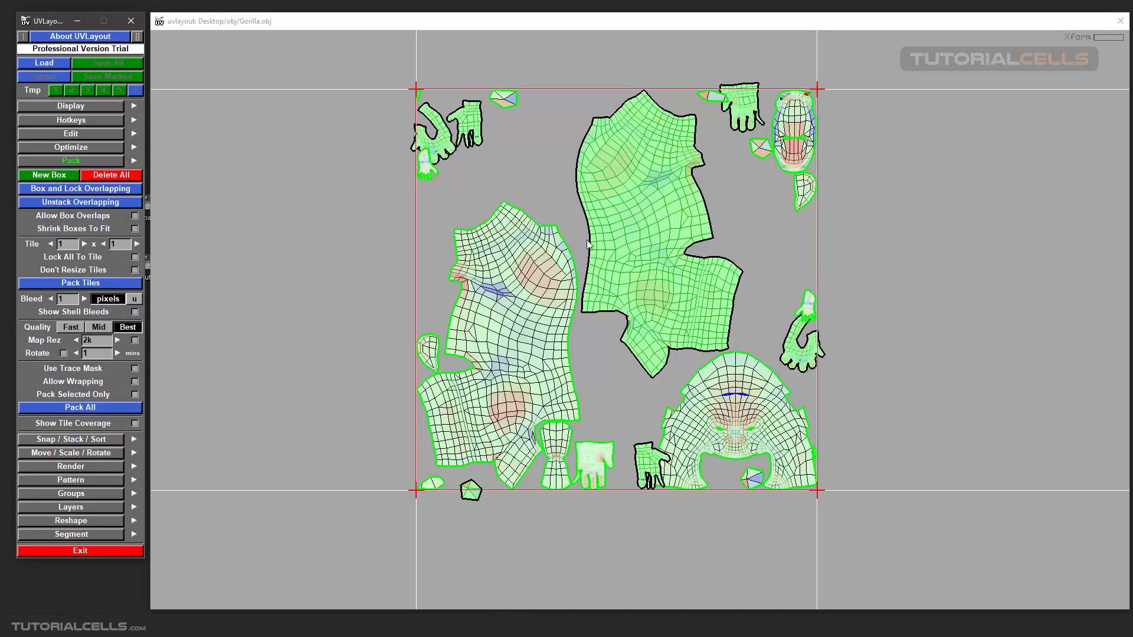
Bring up the gh.jpg example layout with shells packed in two stacked boxes.
scroll(593, 259, down, 1)
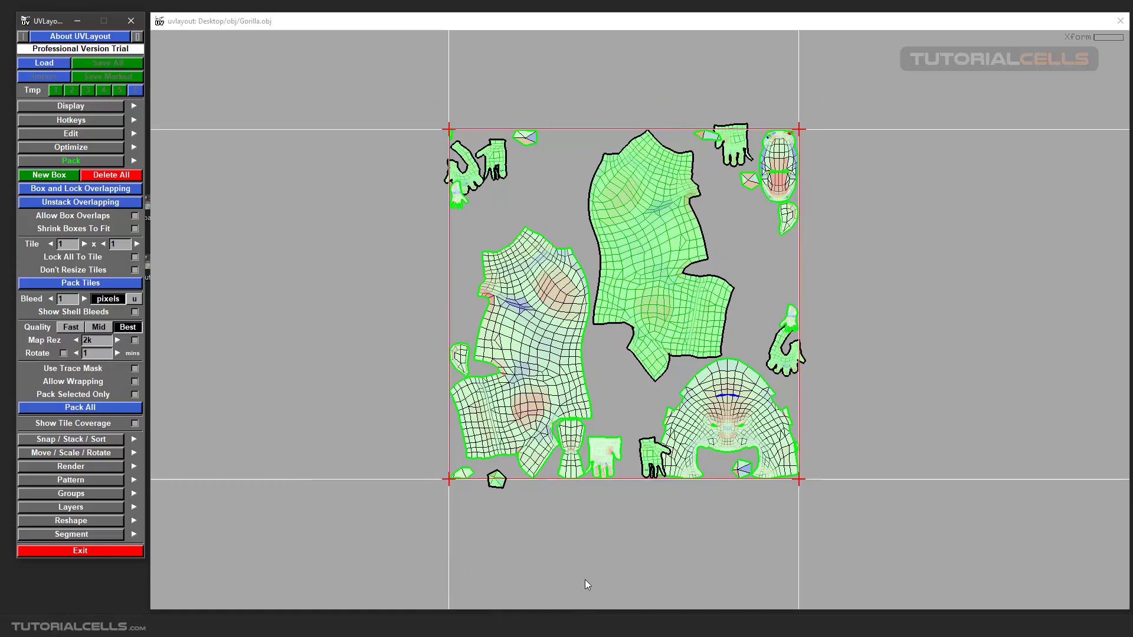
mouse_move(575, 610)
click(500, 547)
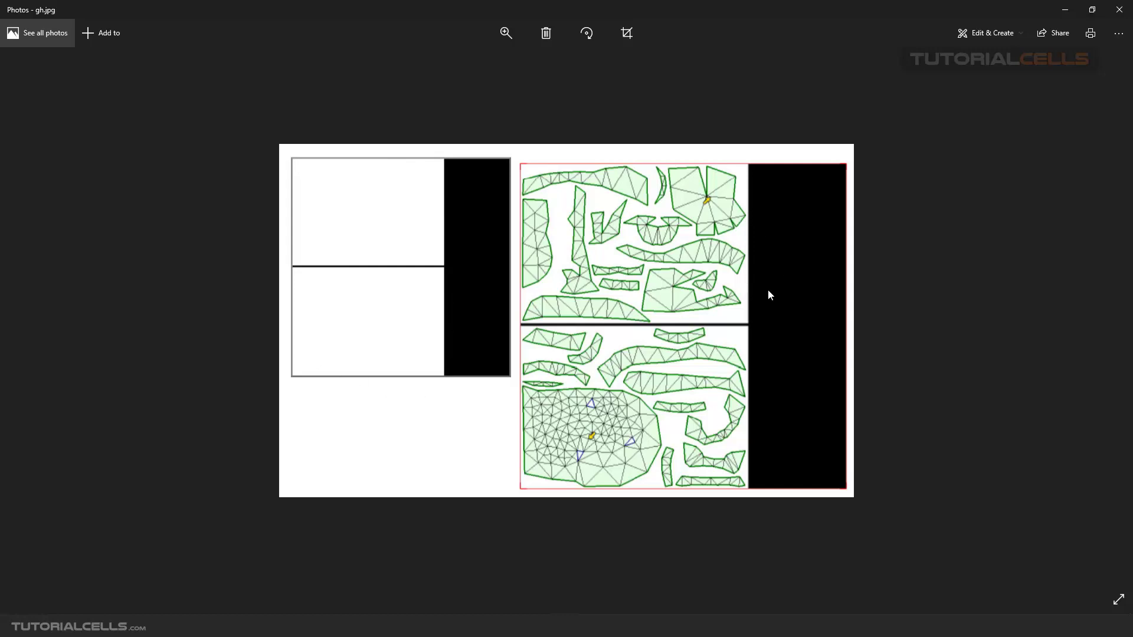
click(1065, 8)
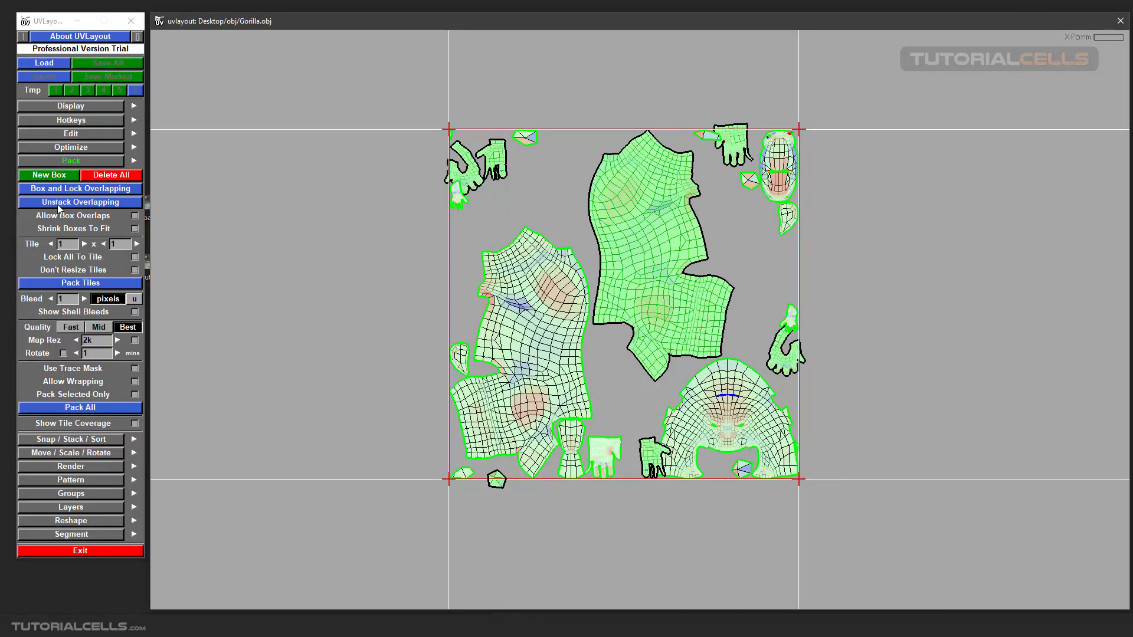
Toggle the Display settings, close the 787.jpg image, and pick the left body shell.
click(68, 107)
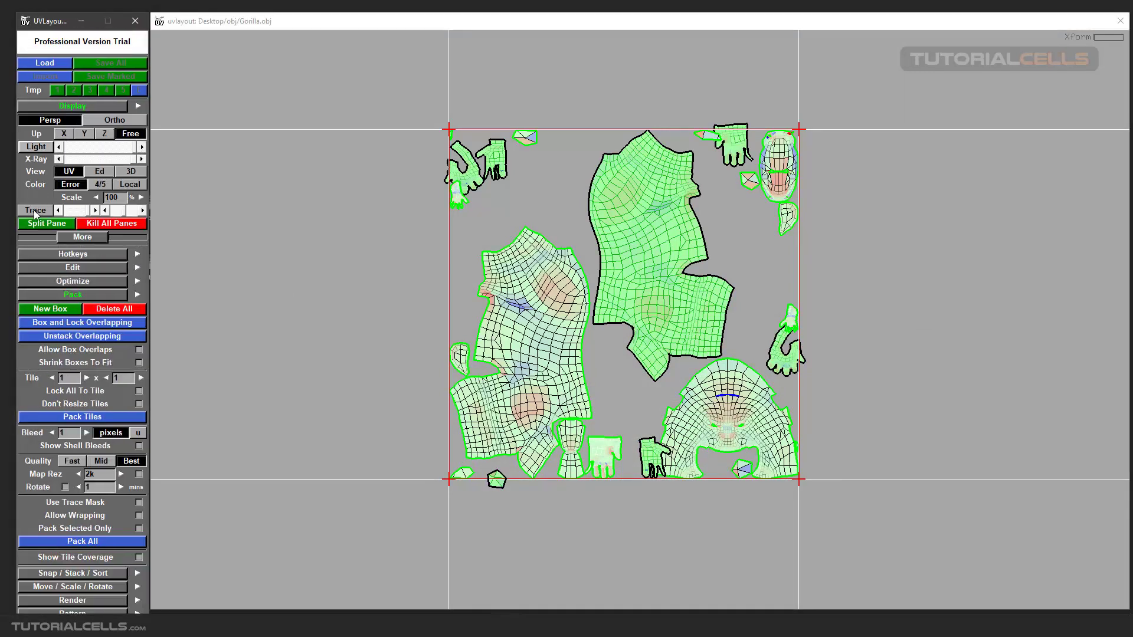
click(71, 106)
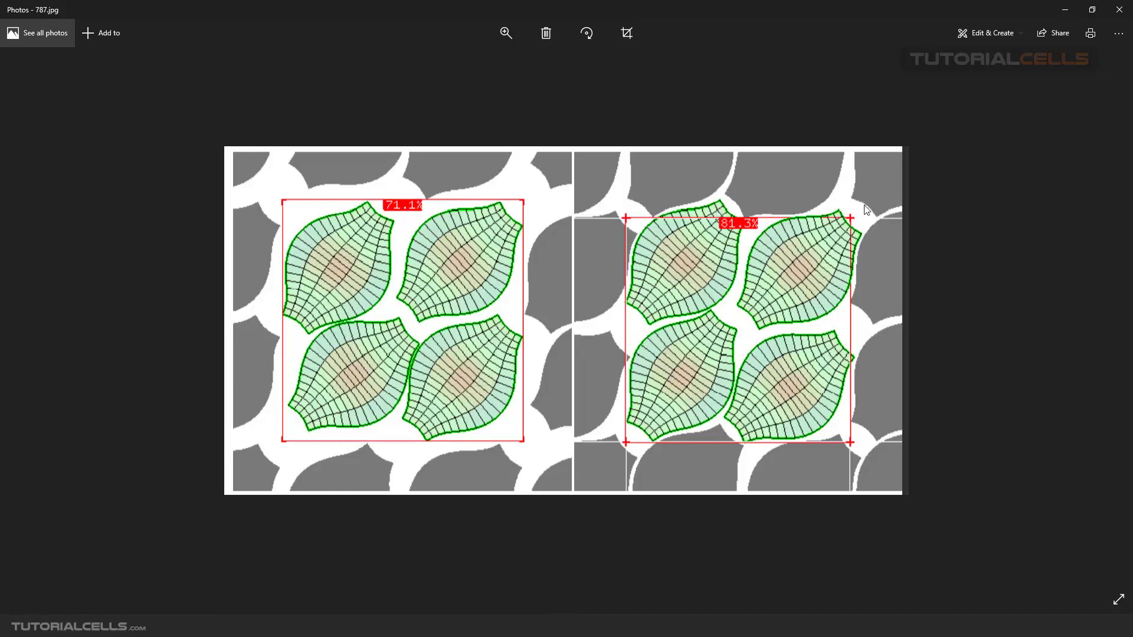
click(1065, 9)
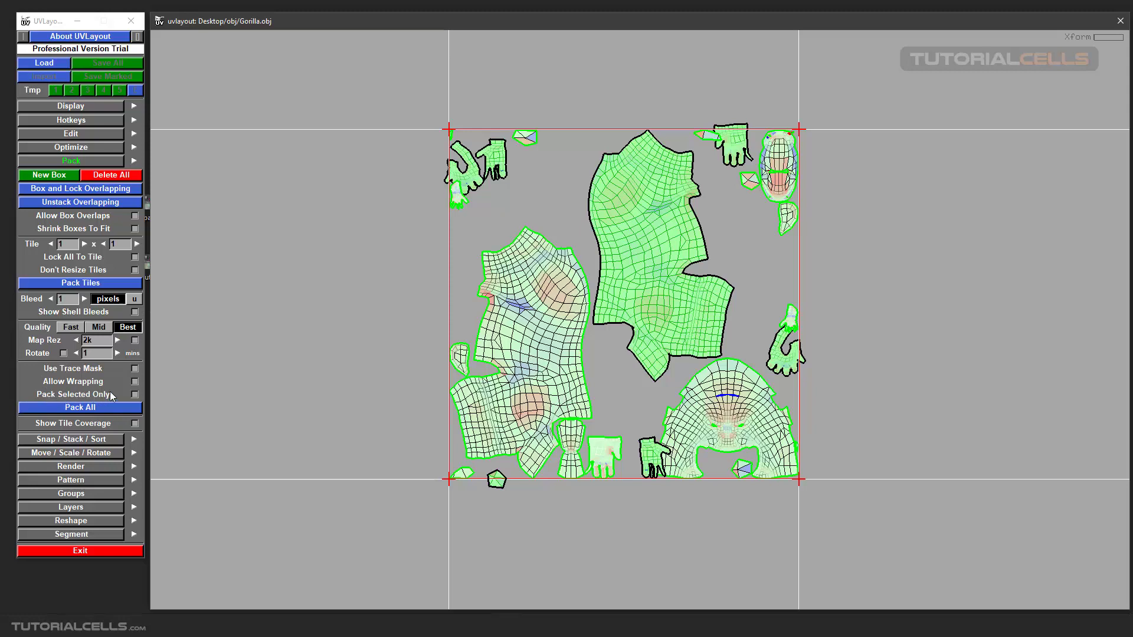
click(521, 313)
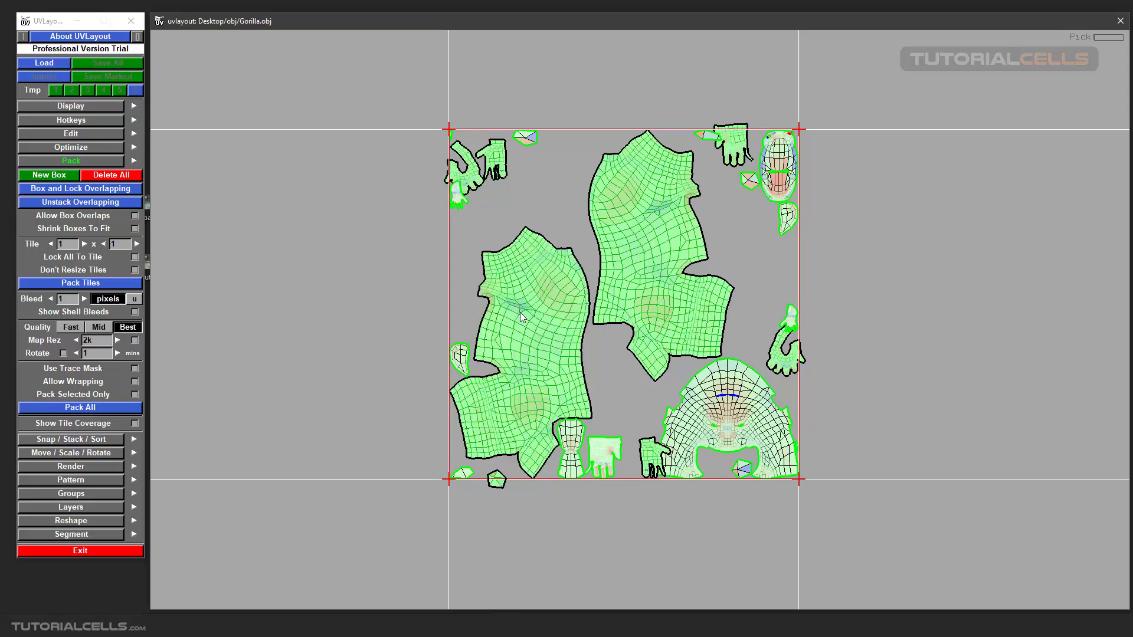
Add the head shell to the picked shells and show tile coverage, reading about 58%.
click(727, 390)
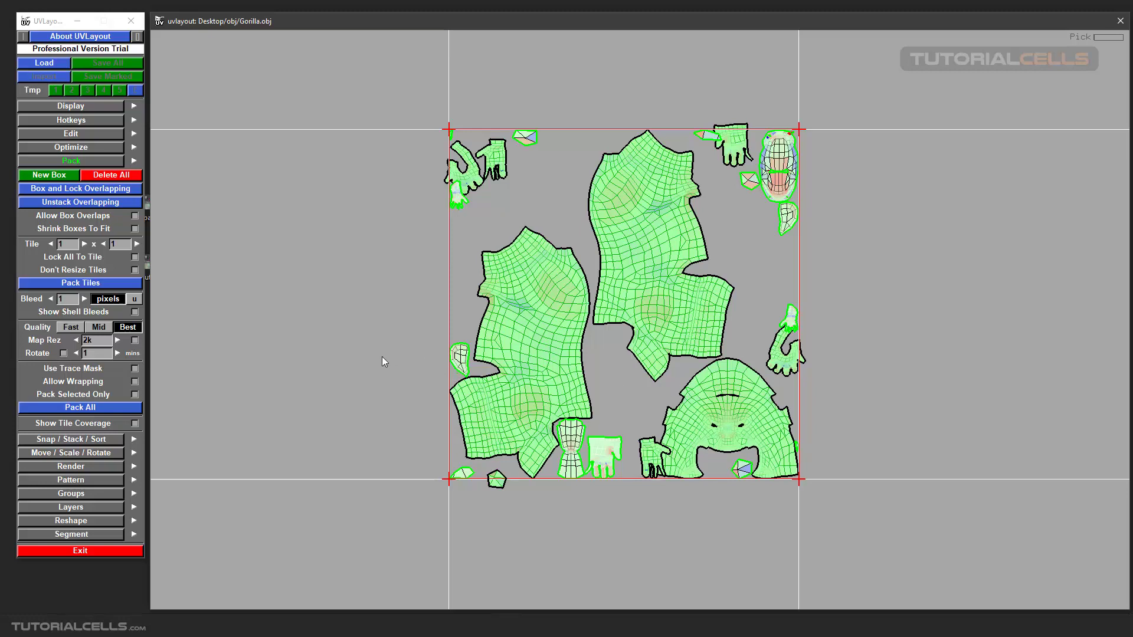
click(134, 424)
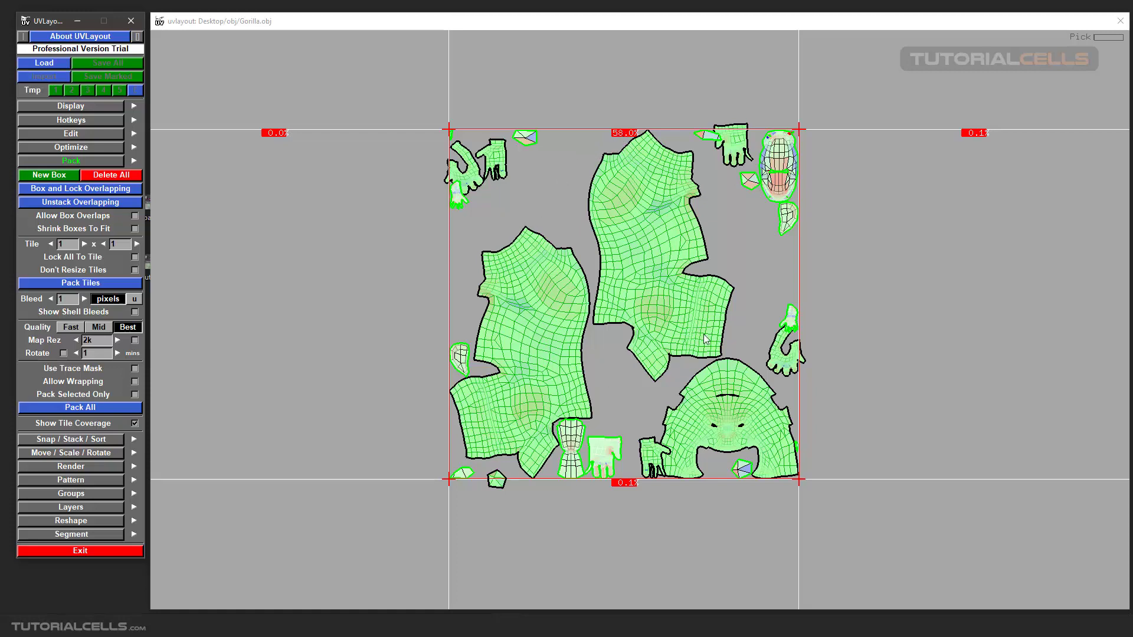
Run Pack All again and view the whole tile at about 59.5% coverage.
click(81, 407)
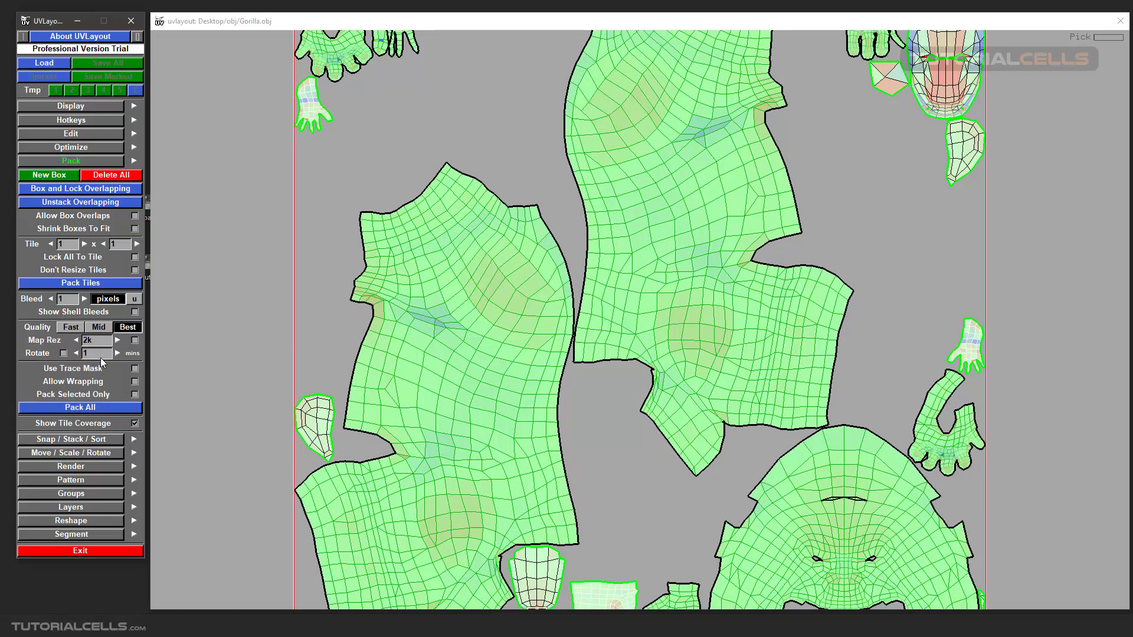
right_drag(246, 298, 566, 266)
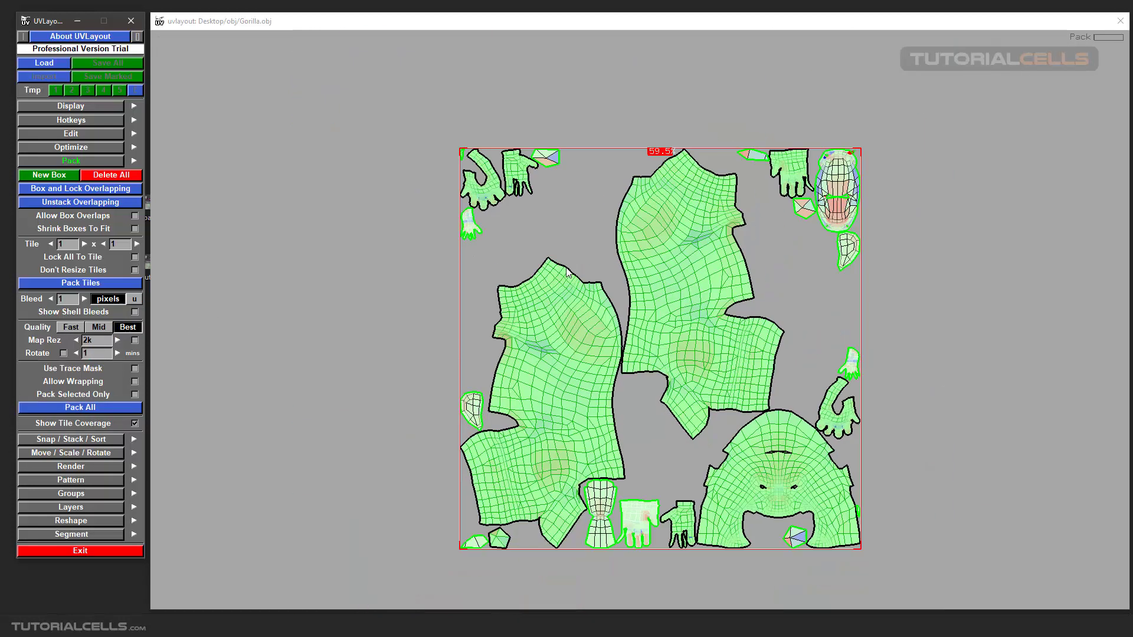
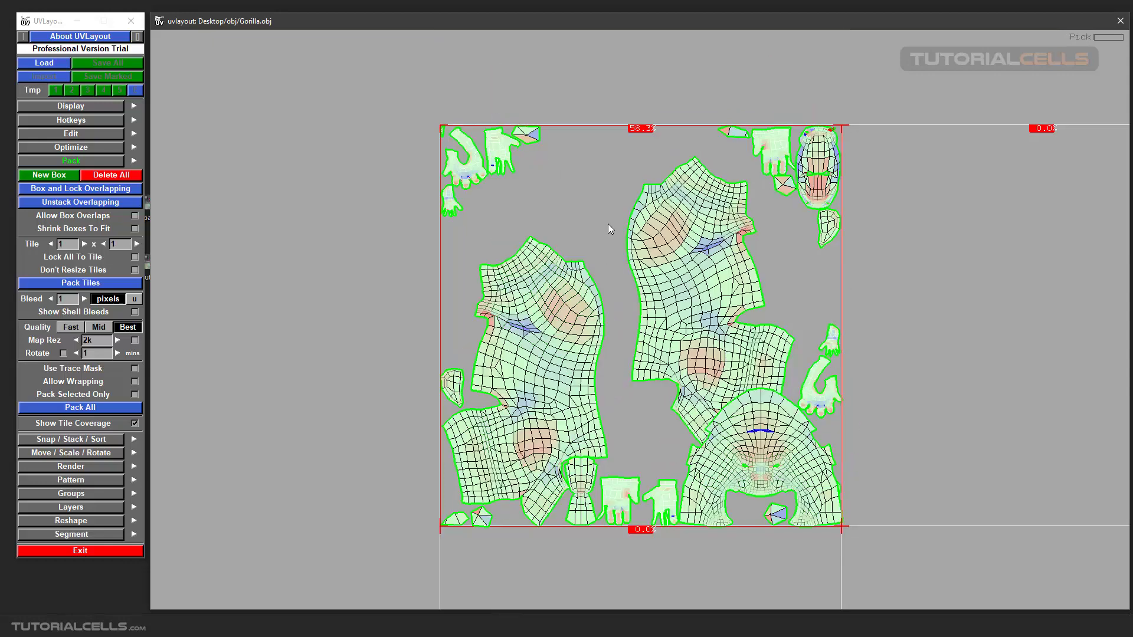
Drag both Gorilla body halves into the right-hand tile, leaving the head and small shells.
middle_drag(544, 332, 564, 253)
right_drag(565, 254, 487, 209)
drag(456, 165, 825, 532)
drag(600, 355, 600, 354)
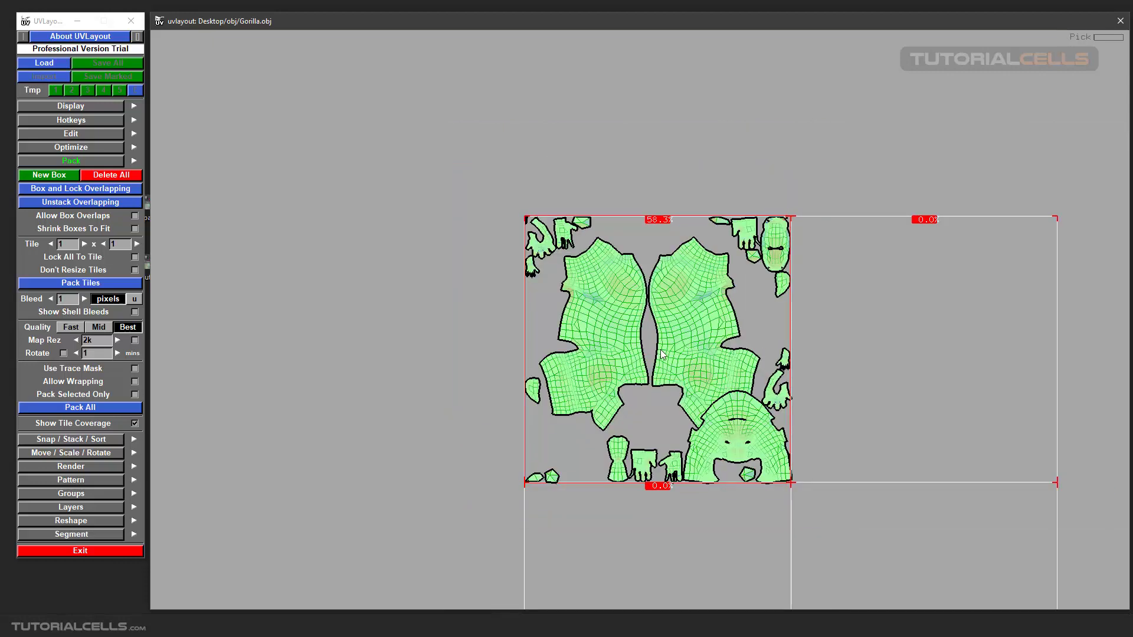
mouse_move(700, 350)
middle_down()
mouse_move(629, 305)
mouse_move(399, 302)
mouse_move(708, 348)
middle_up()
middle_drag(302, 299, 654, 351)
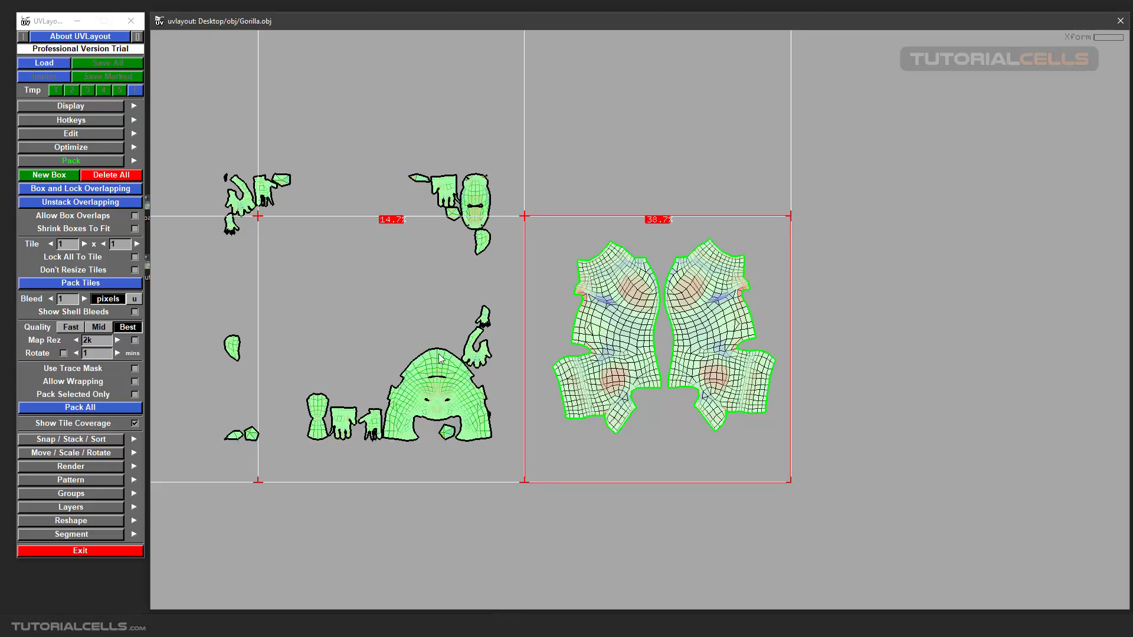
Drag the head shell into the right tile beneath the two body shells.
middle_drag(437, 396, 667, 429)
scroll(667, 428, up, 1)
scroll(649, 348, up, 1)
scroll(649, 349, up, 1)
scroll(650, 350, down, 5)
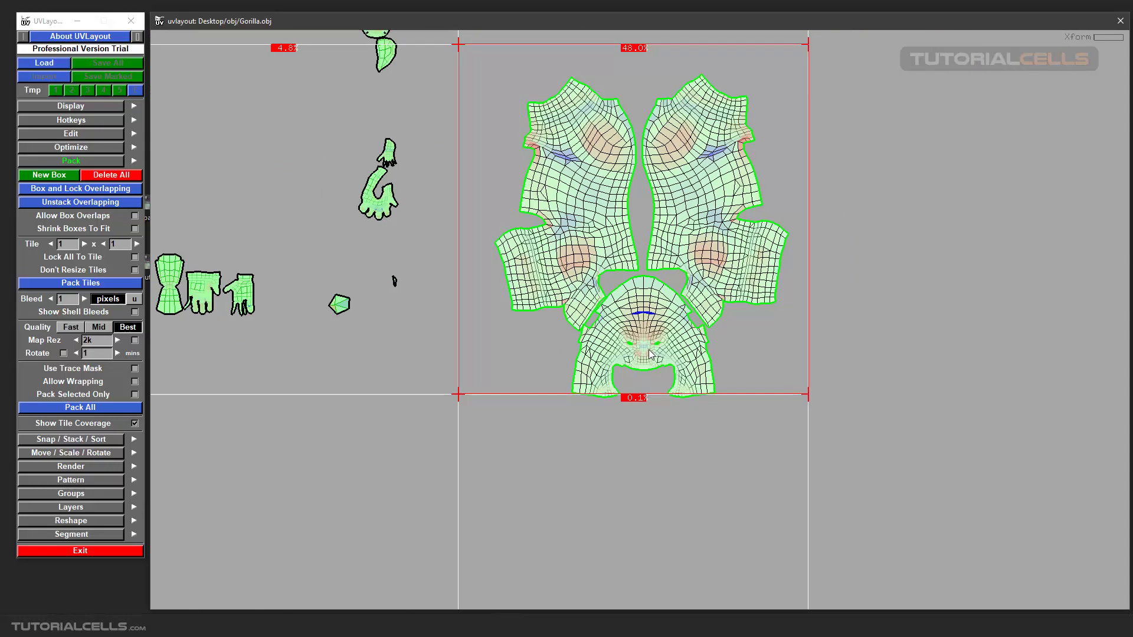
Select the body and head shells together and shift them slightly up-left.
key(g)
key(g)
key(g)
scroll(610, 214, down, 1)
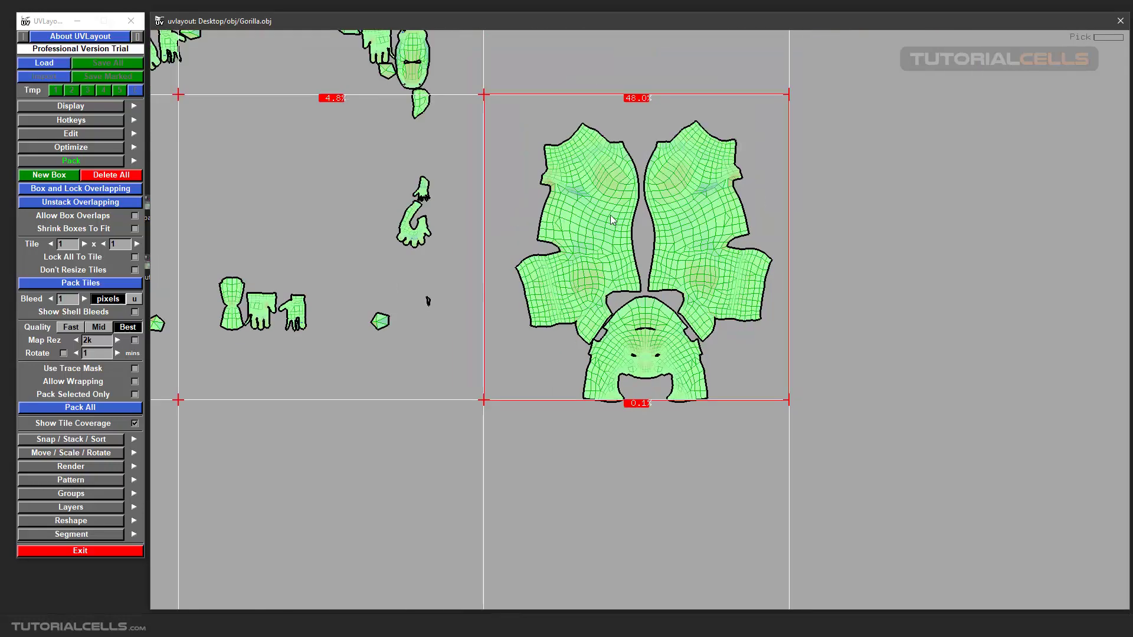
middle_drag(610, 215, 606, 197)
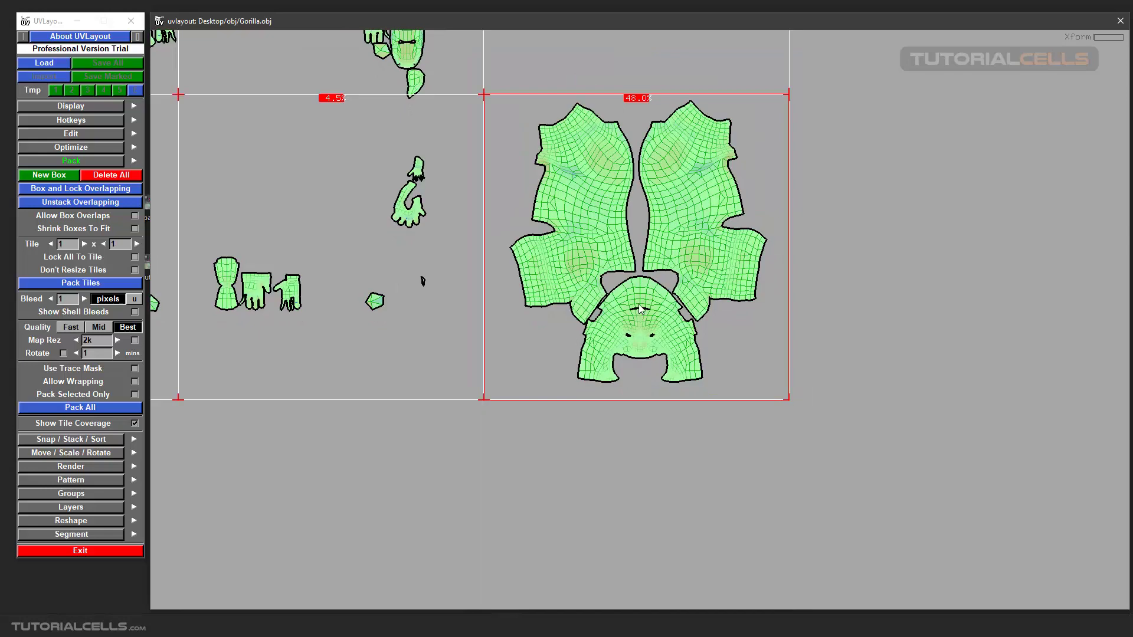
scroll(639, 305, up, 3)
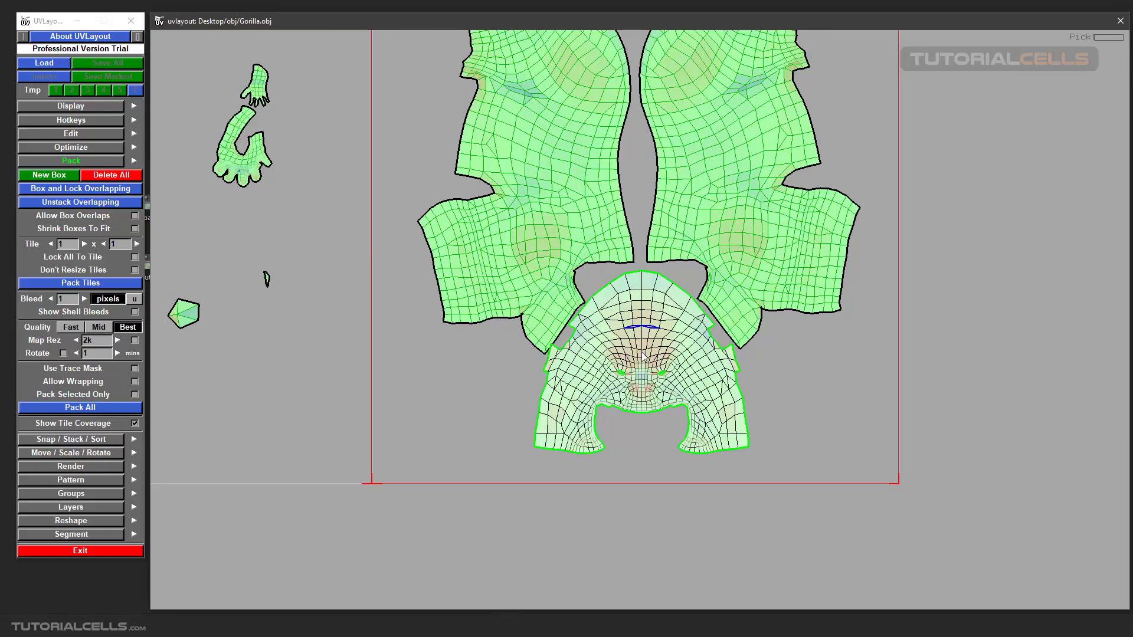
Deselect all shells and nudge the head shell into place under the body halves.
key(g)
middle_drag(667, 350, 668, 353)
right_drag(668, 353, 557, 341)
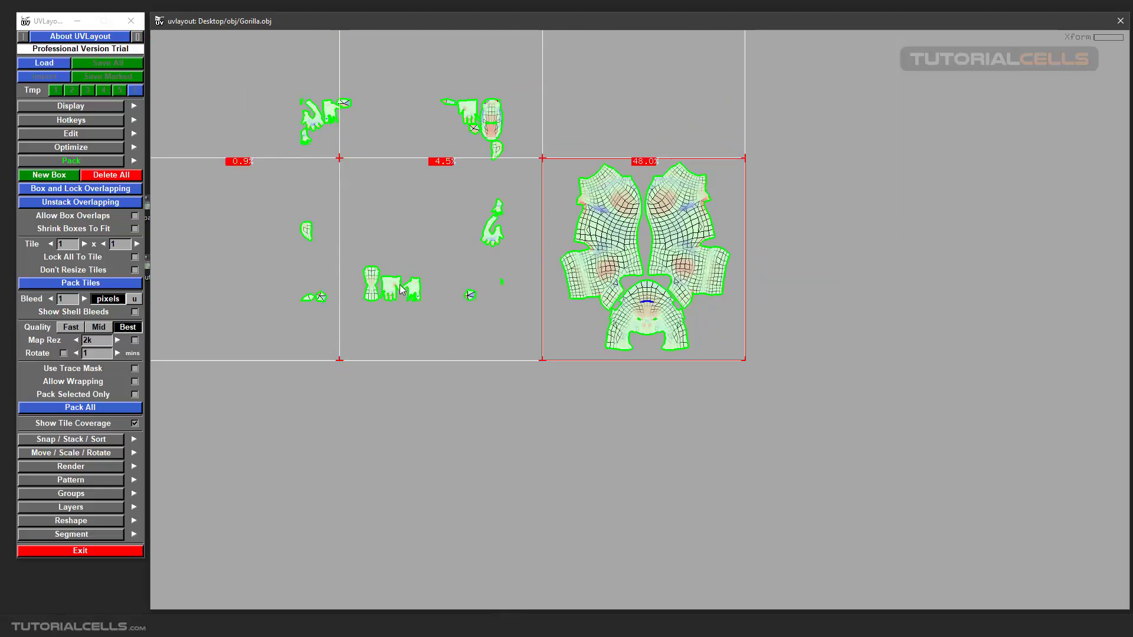
Move both hand shells into the main tile beside the torso, reaching 49.9% coverage.
middle_drag(248, 216, 379, 257)
right_drag(379, 257, 438, 257)
right_drag(512, 254, 498, 249)
middle_drag(497, 248, 451, 298)
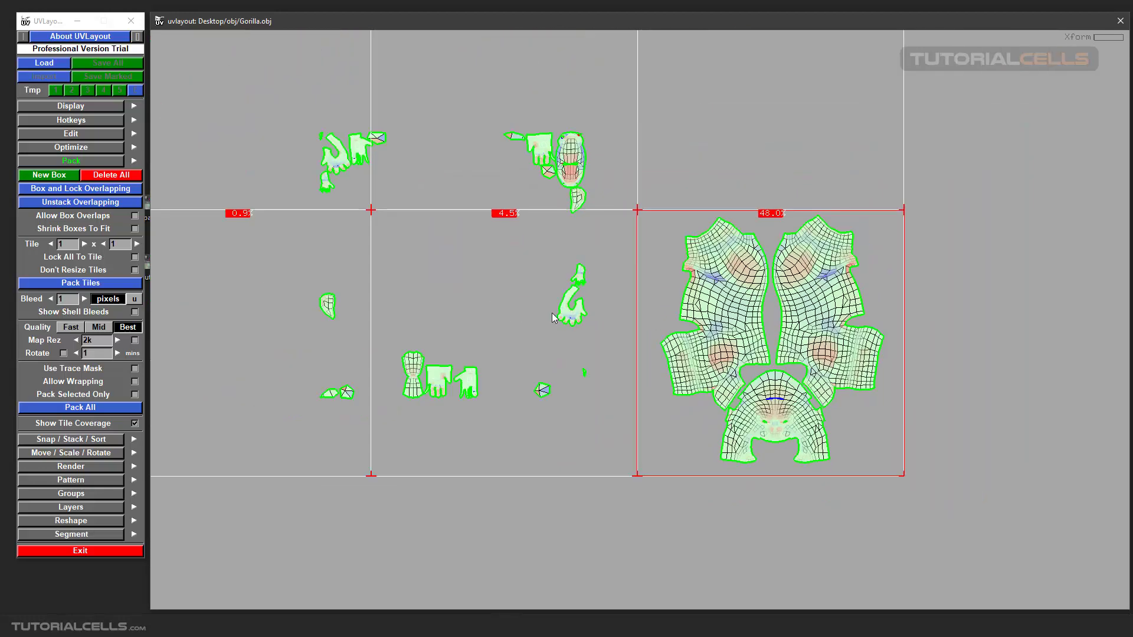
middle_drag(552, 312, 822, 327)
right_drag(301, 177, 283, 173)
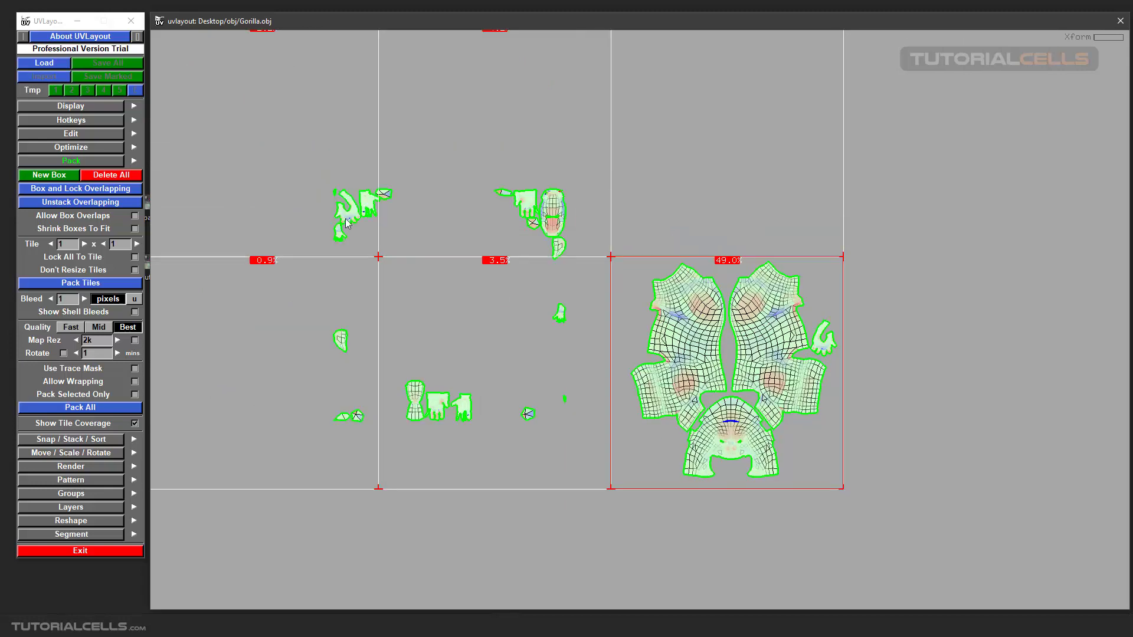
middle_drag(358, 219, 642, 347)
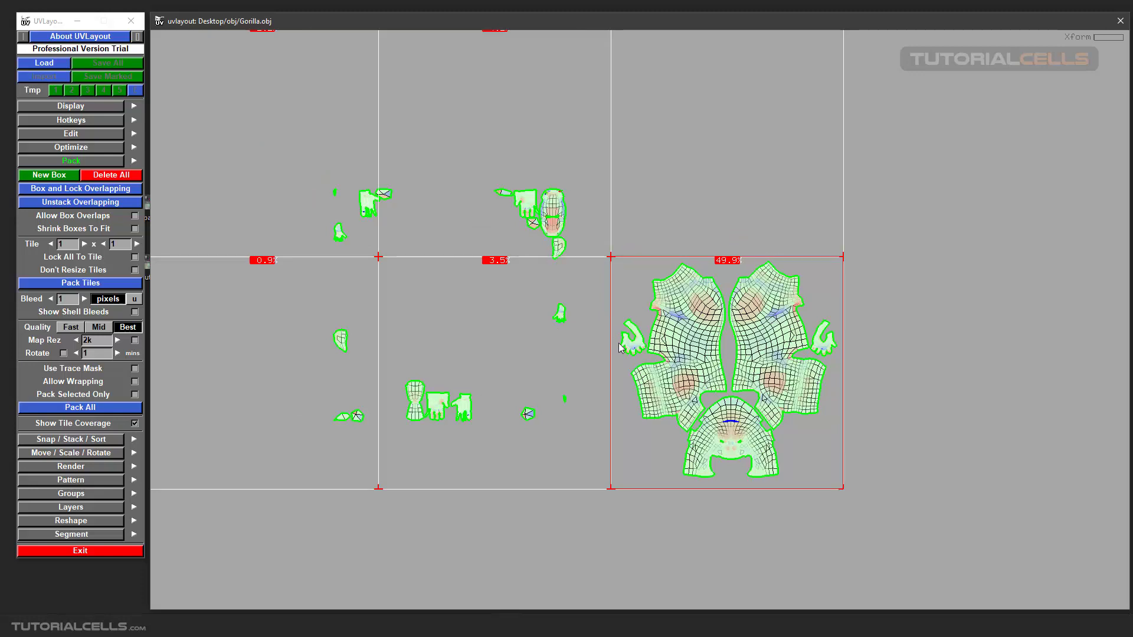
scroll(459, 417, up, 1)
scroll(799, 349, down, 2)
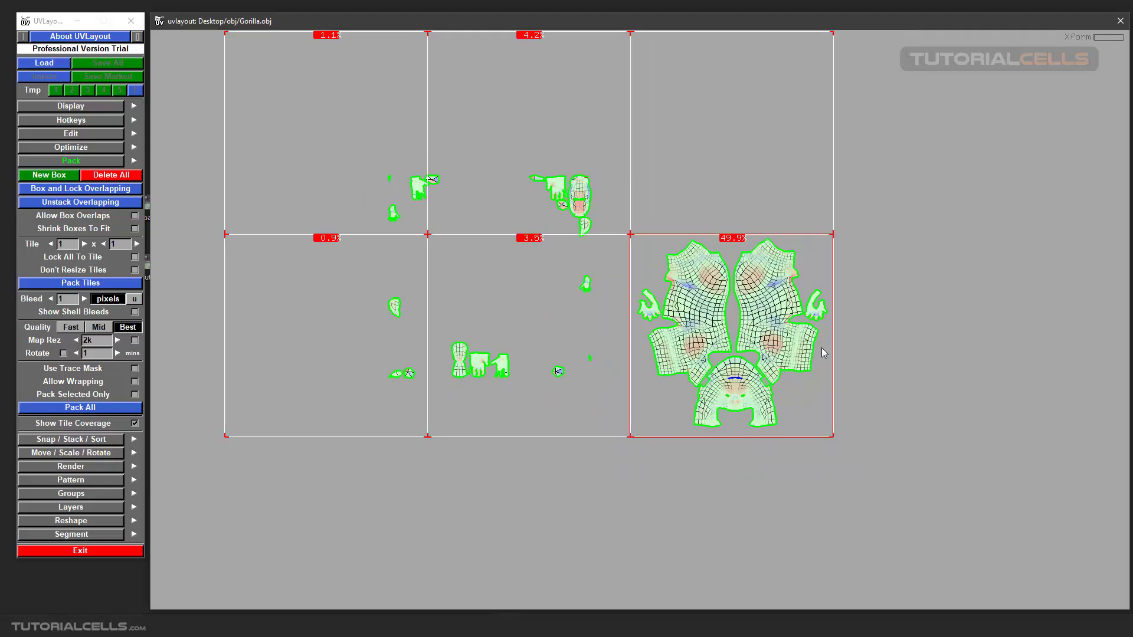
scroll(822, 348, up, 2)
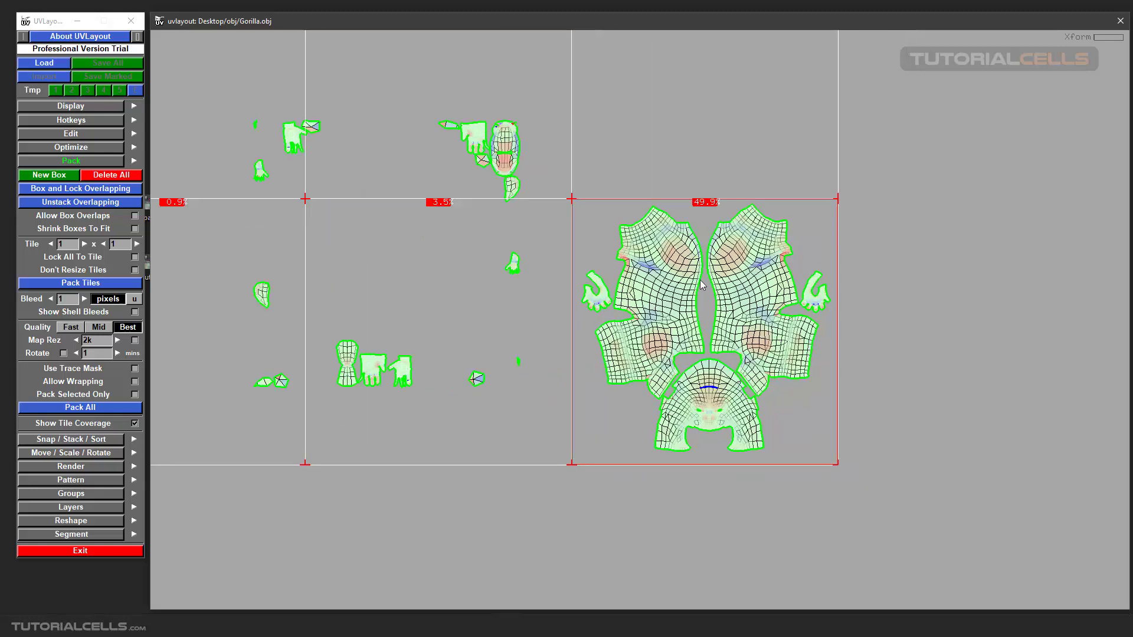
scroll(702, 285, up, 2)
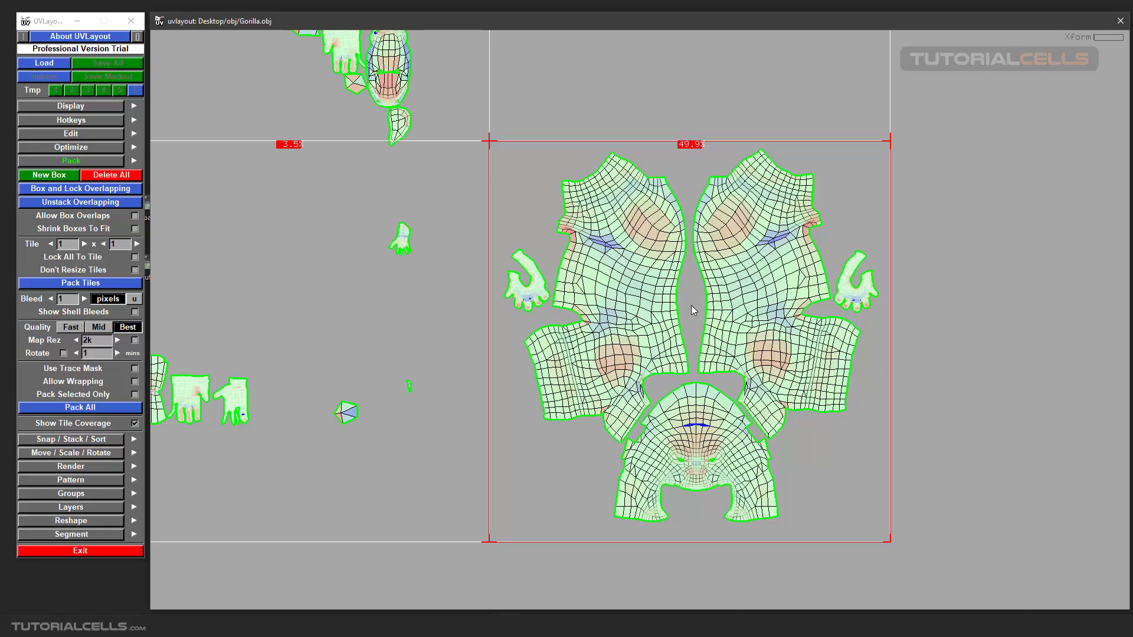
Recentre the view on the main tile and collapse the Pack options in the side panel.
scroll(692, 305, up, 1)
scroll(692, 306, down, 1)
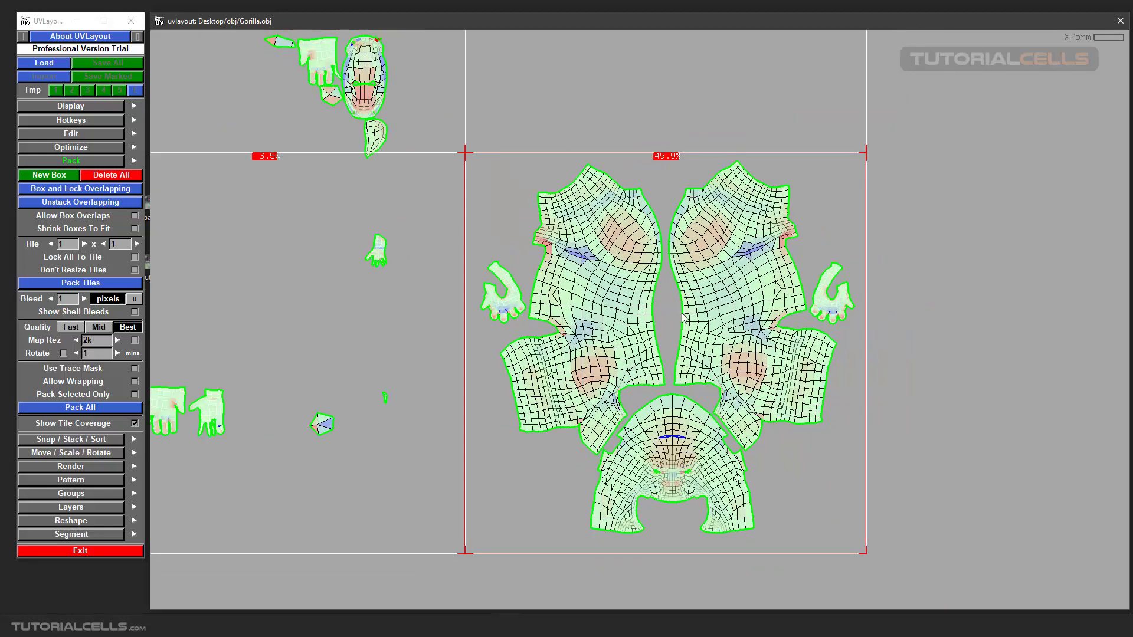
middle_drag(683, 314, 694, 301)
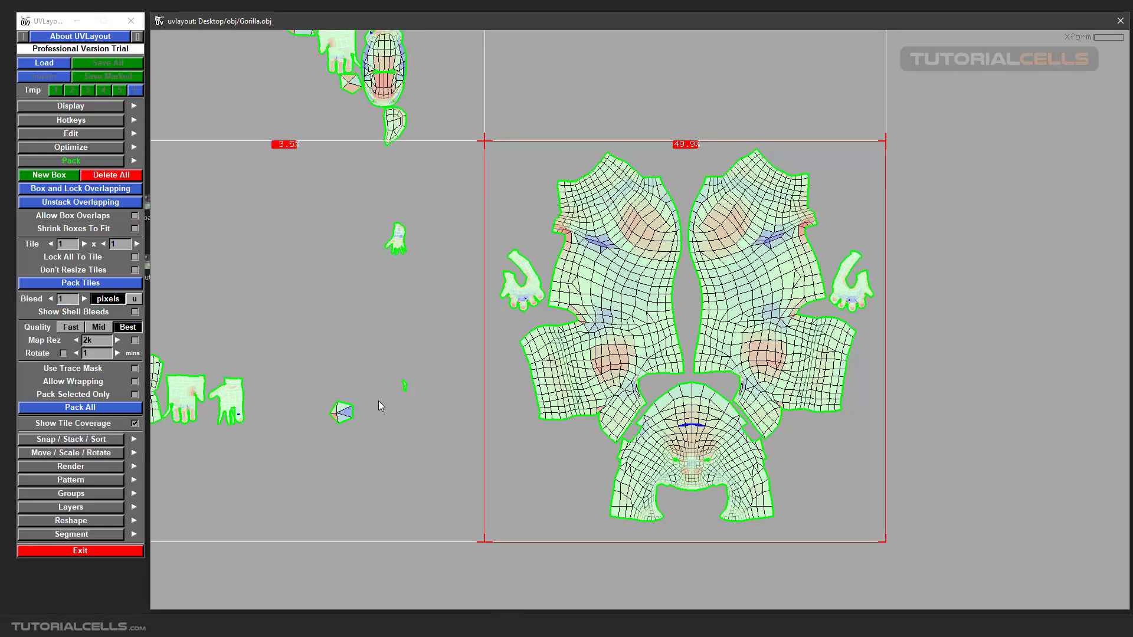
click(65, 162)
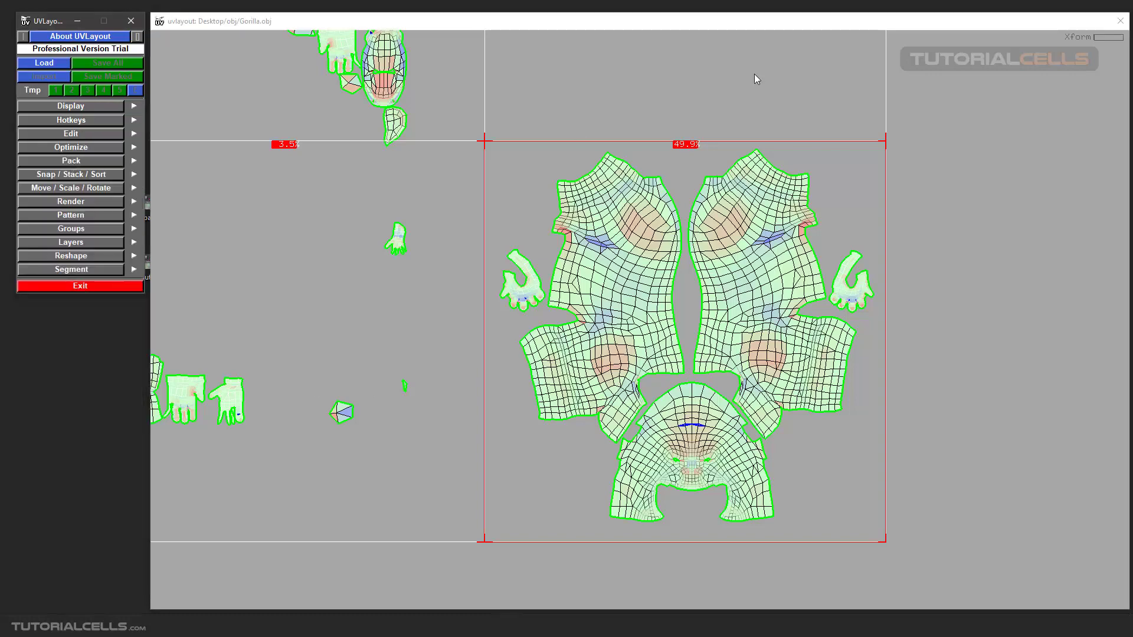